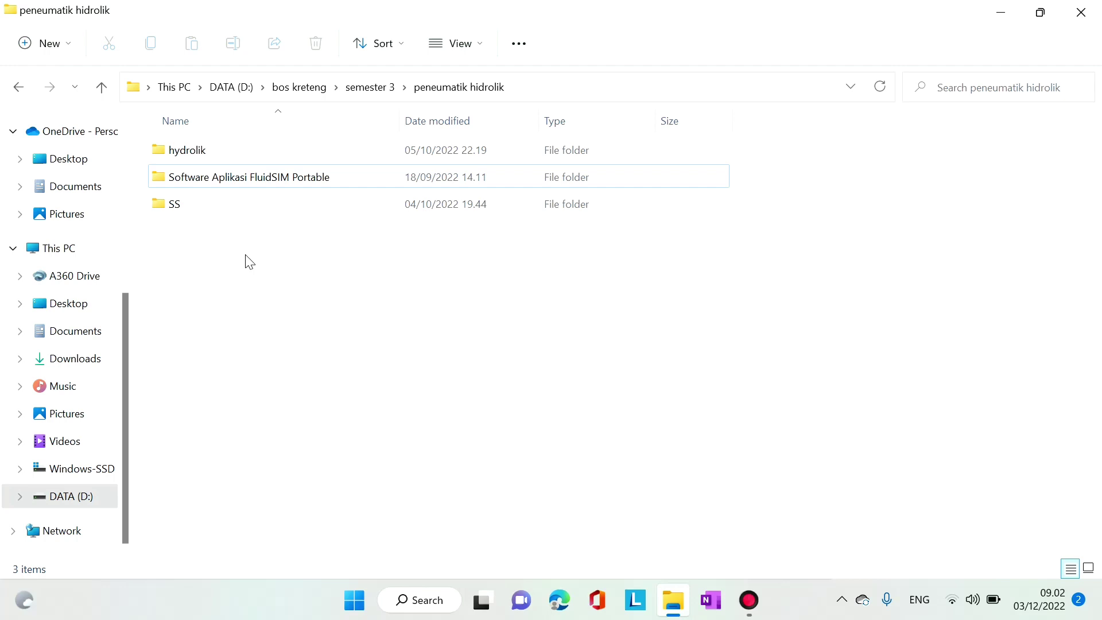
Step: Open the Software Aplikasi FluidSIM Portable folder and read the Instruksi FluidSIM 4.2 text file
mouse_move(189, 188)
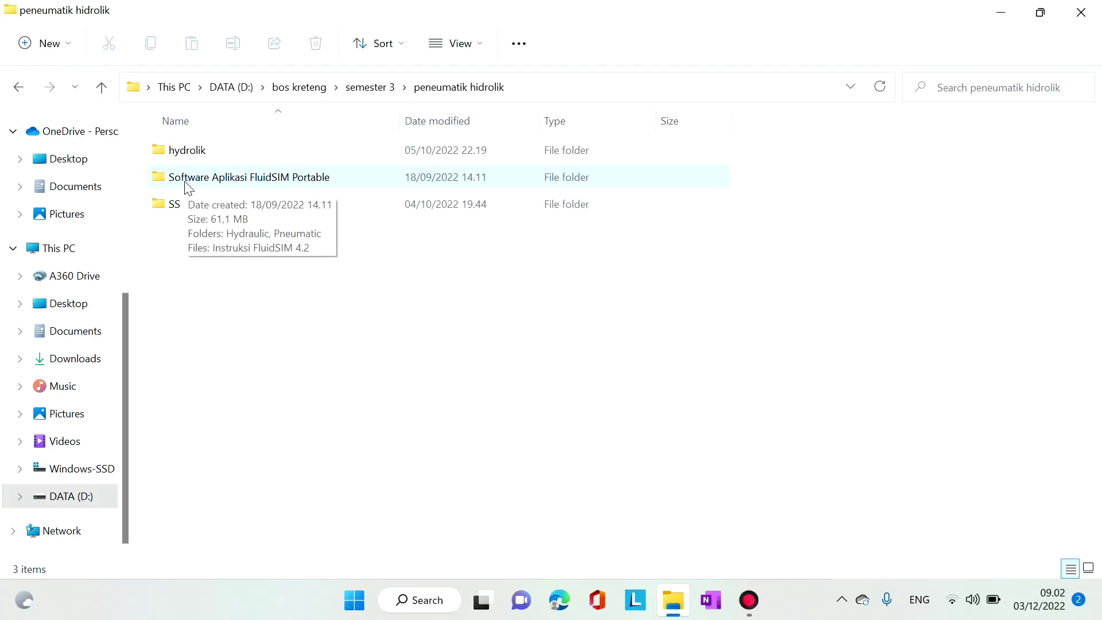
double_click(197, 183)
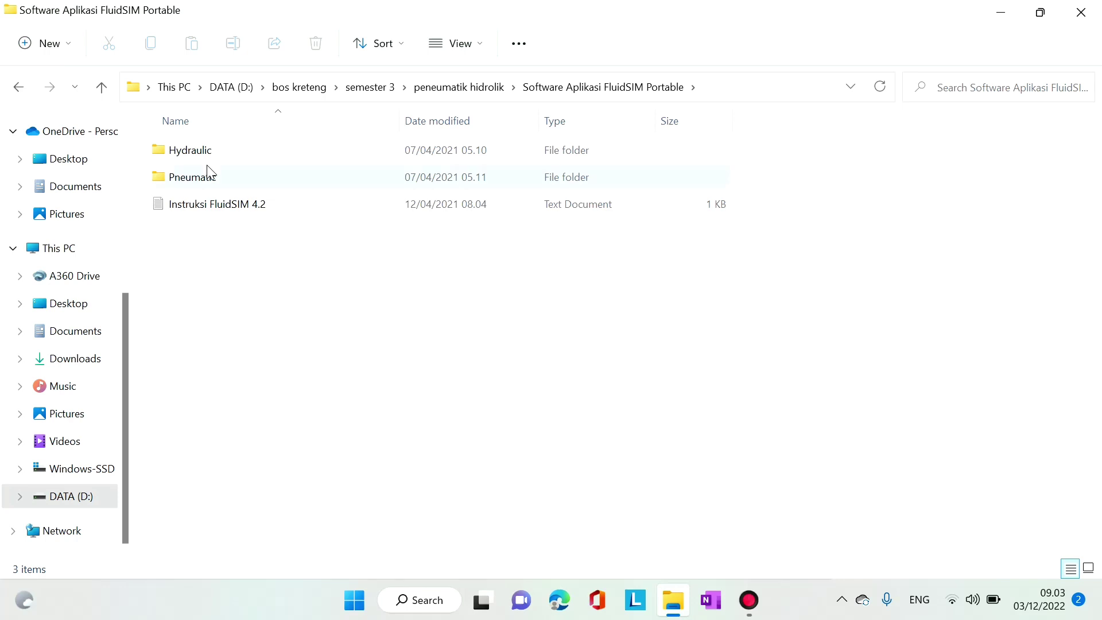
left_click(216, 210)
double_click(219, 208)
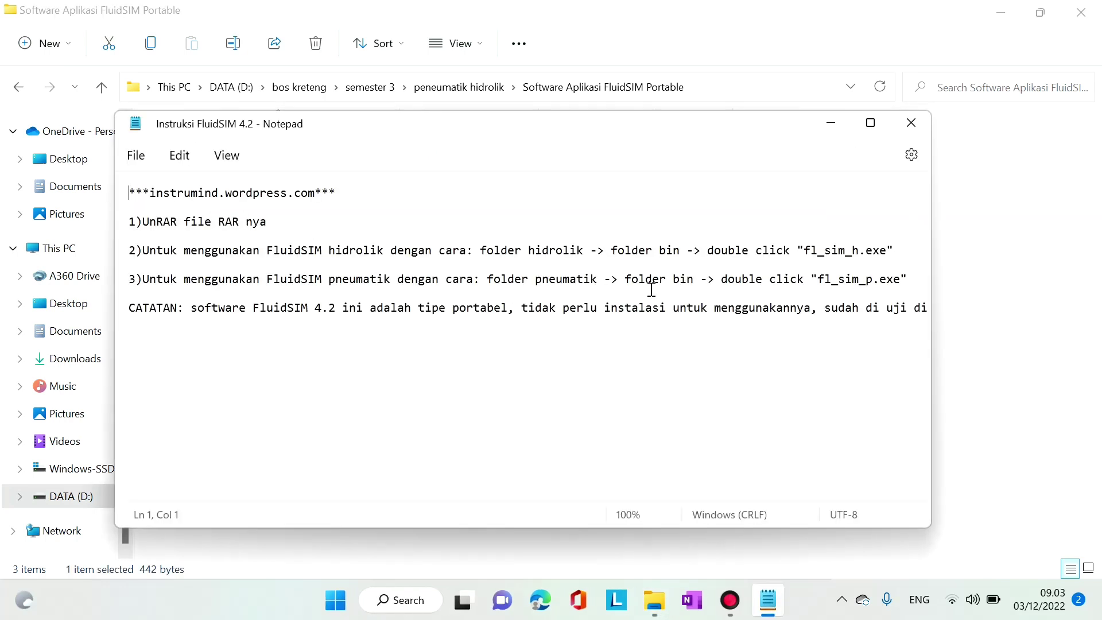
left_click(911, 123)
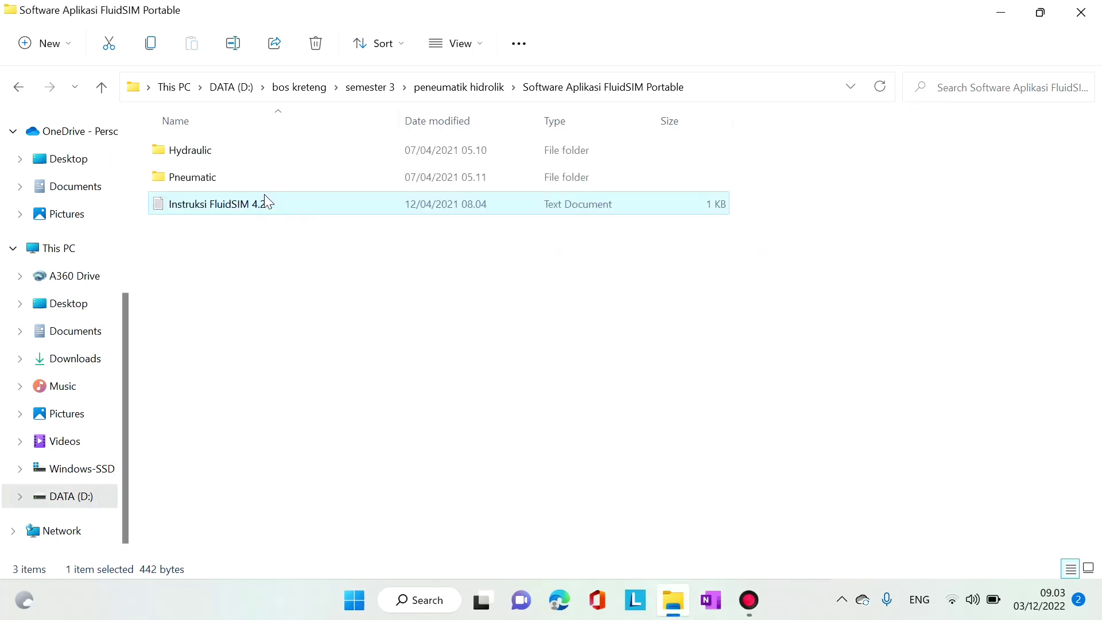
Step: Launch the fl_sim_h application from the bin folder inside the nested Hydraulic folders
double_click(209, 160)
left_click(209, 160)
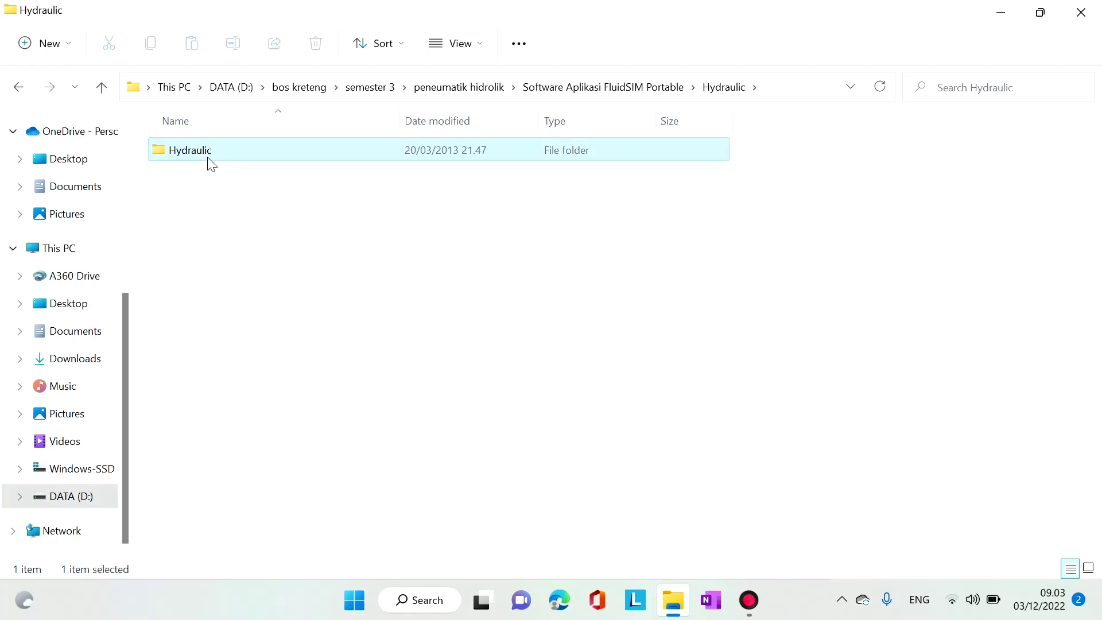
double_click(212, 165)
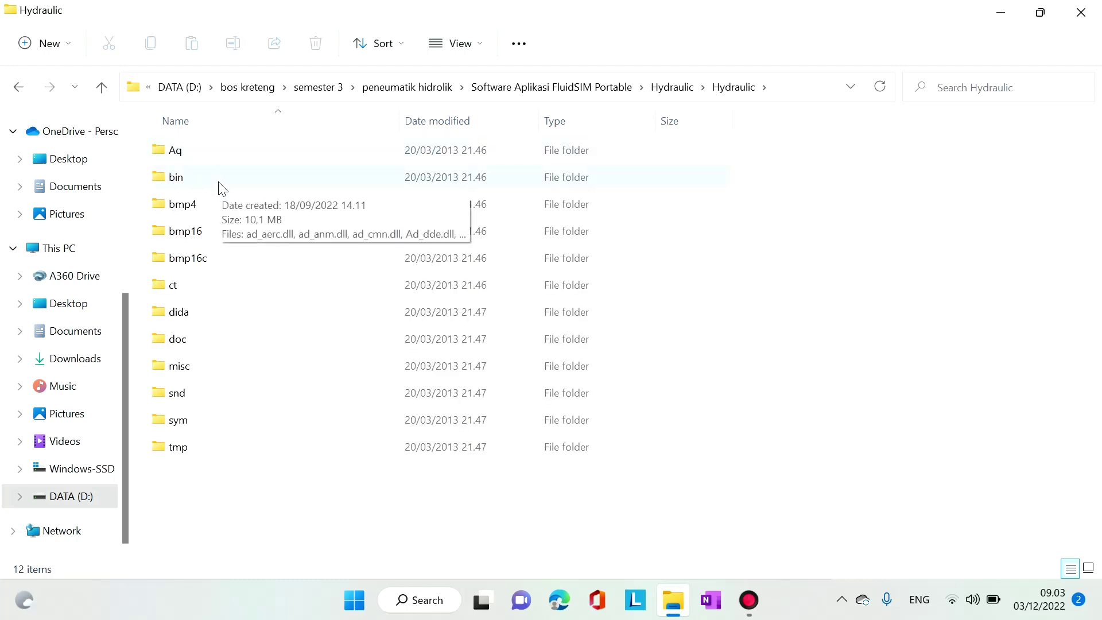
double_click(219, 181)
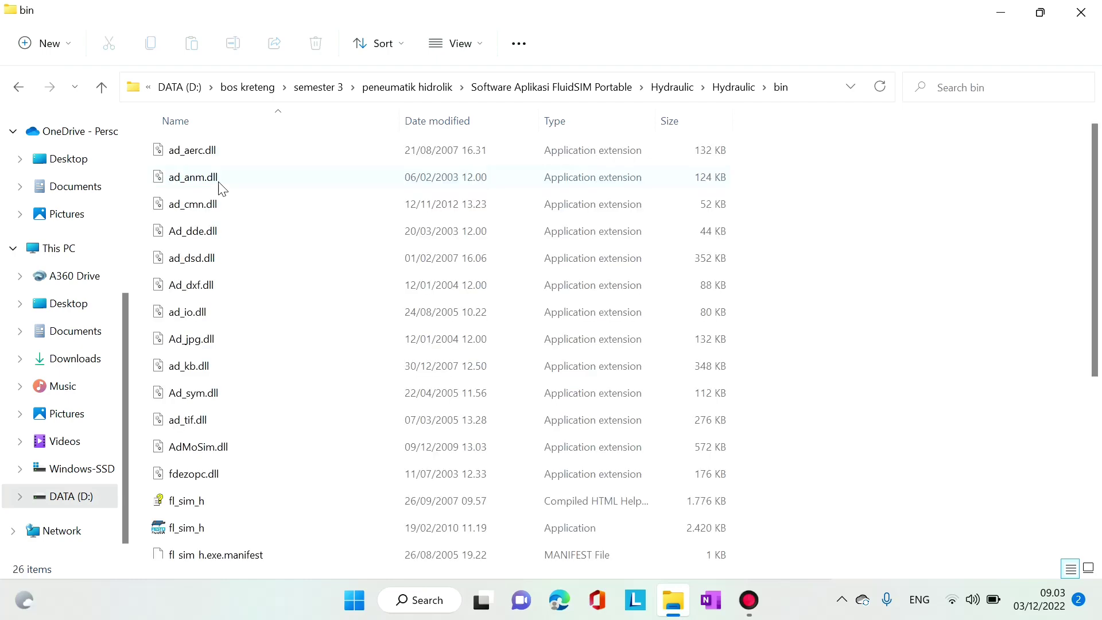
scroll(227, 235, "down", 1)
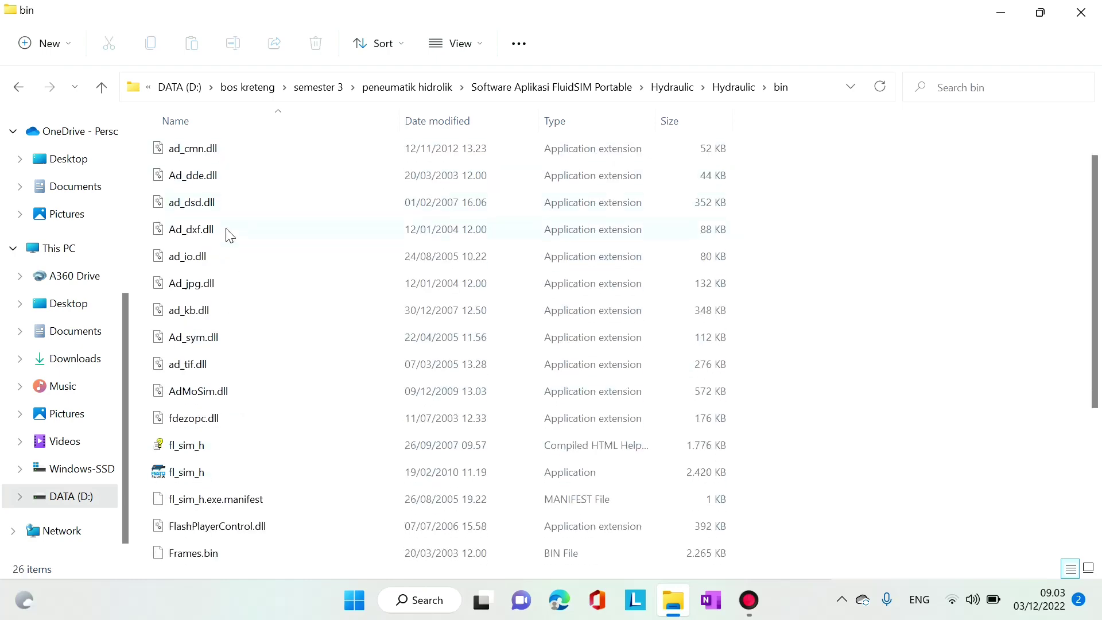
scroll(201, 488, "down", 4)
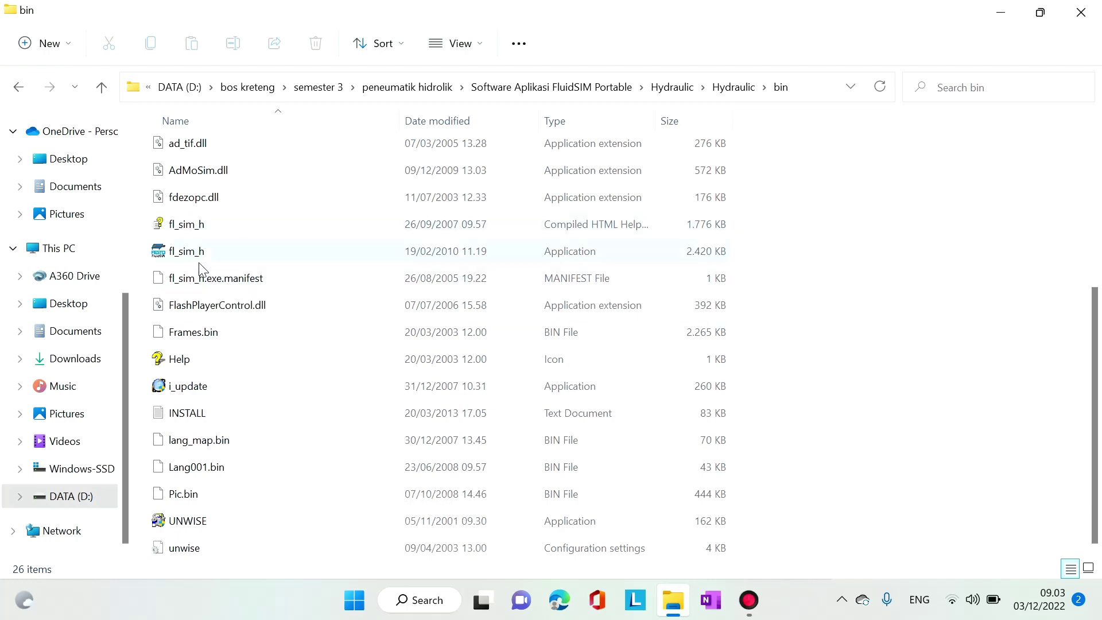
scroll(213, 247, "up", 2)
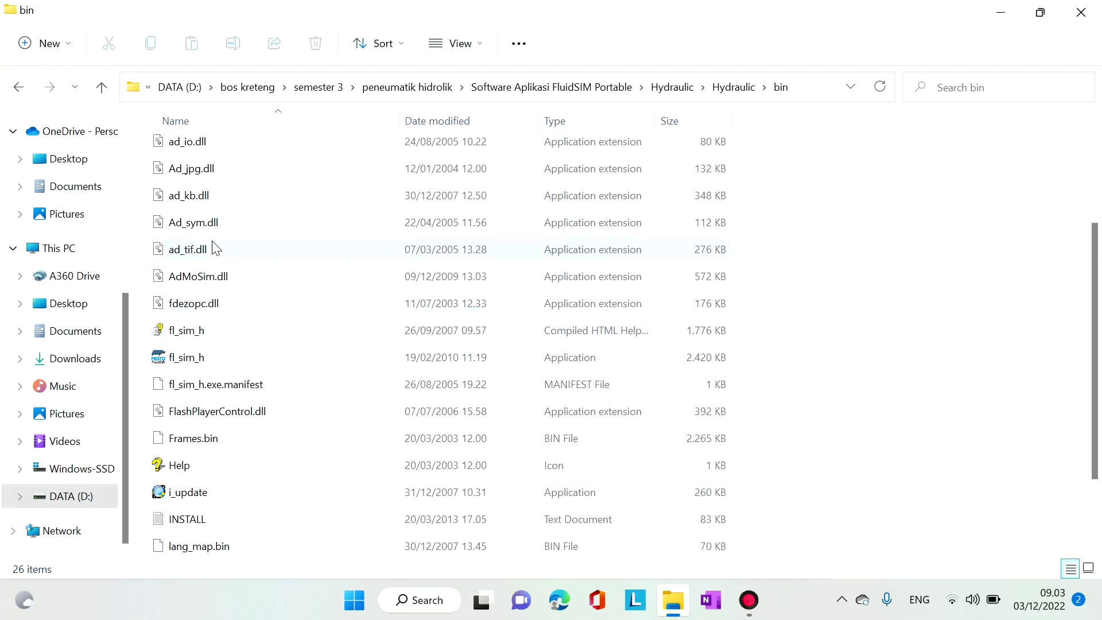
scroll(213, 246, "up", 3)
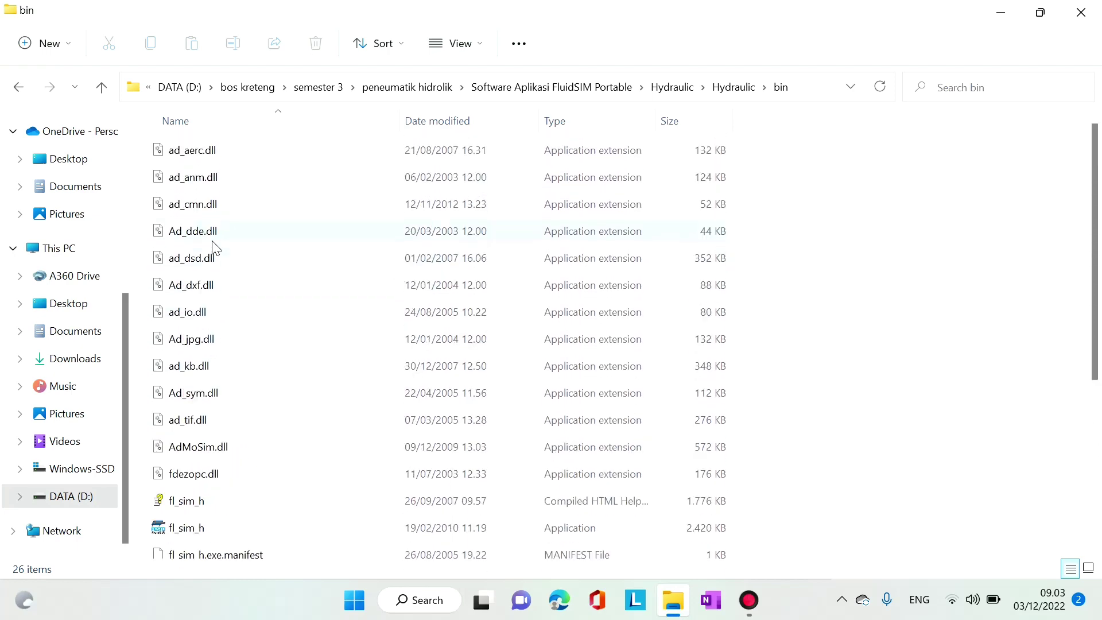
scroll(214, 247, "down", 5)
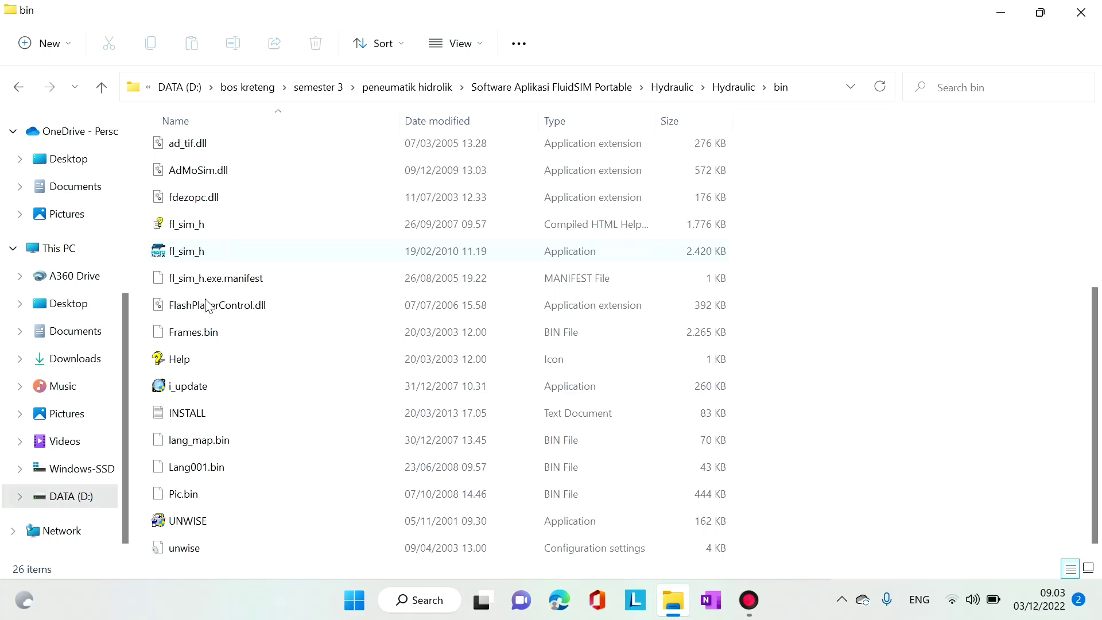
double_click(187, 257)
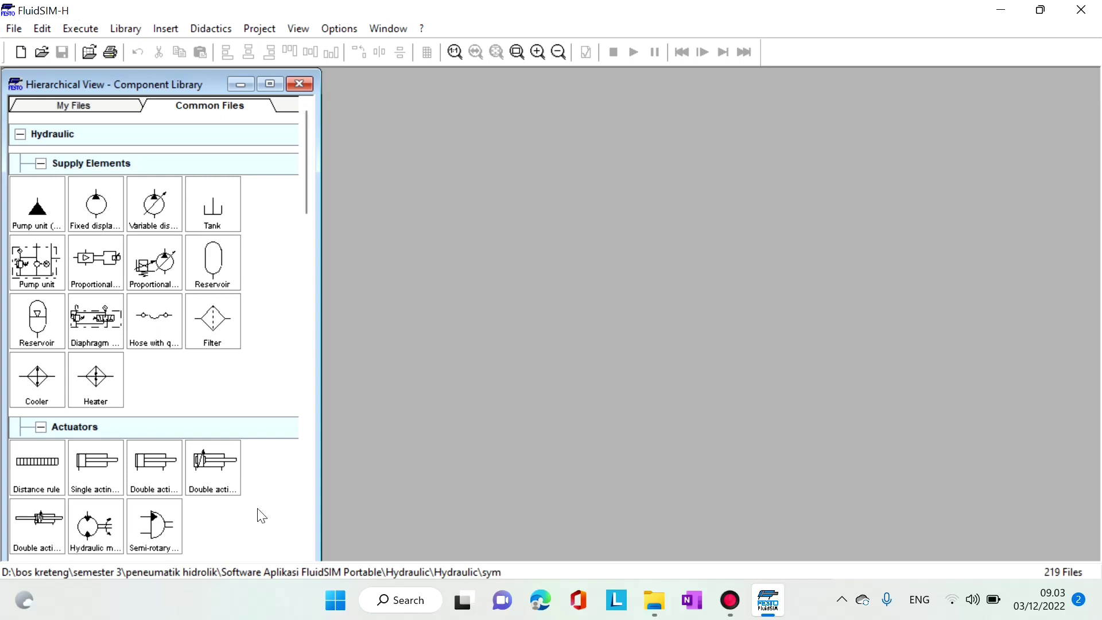
Step: Collapse Supply Elements, hydraulic Actuators, Configurable directional valves, Shutoff Valves and Flow Control Valves, and the electrical Actuators and Power Supply groups in the component library
left_click(41, 164)
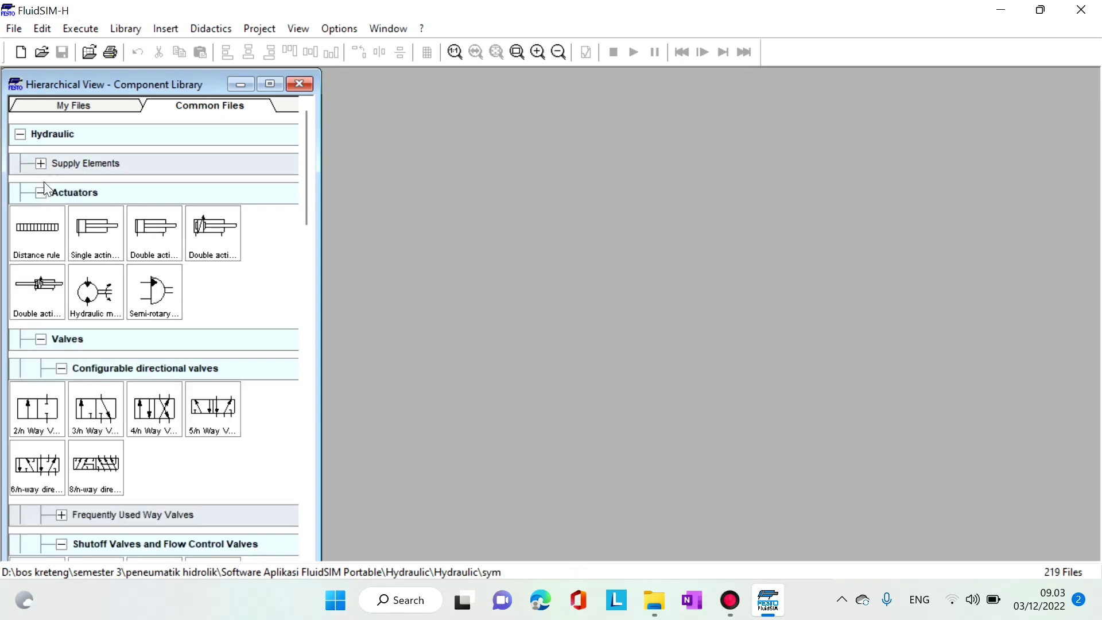
left_click(40, 193)
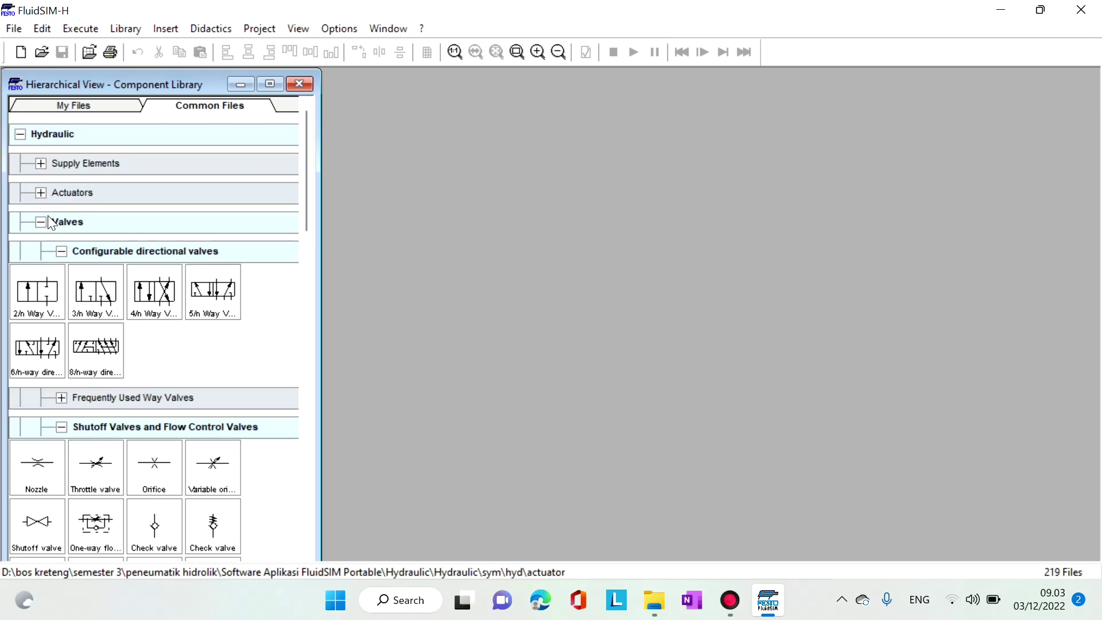
left_click(62, 252)
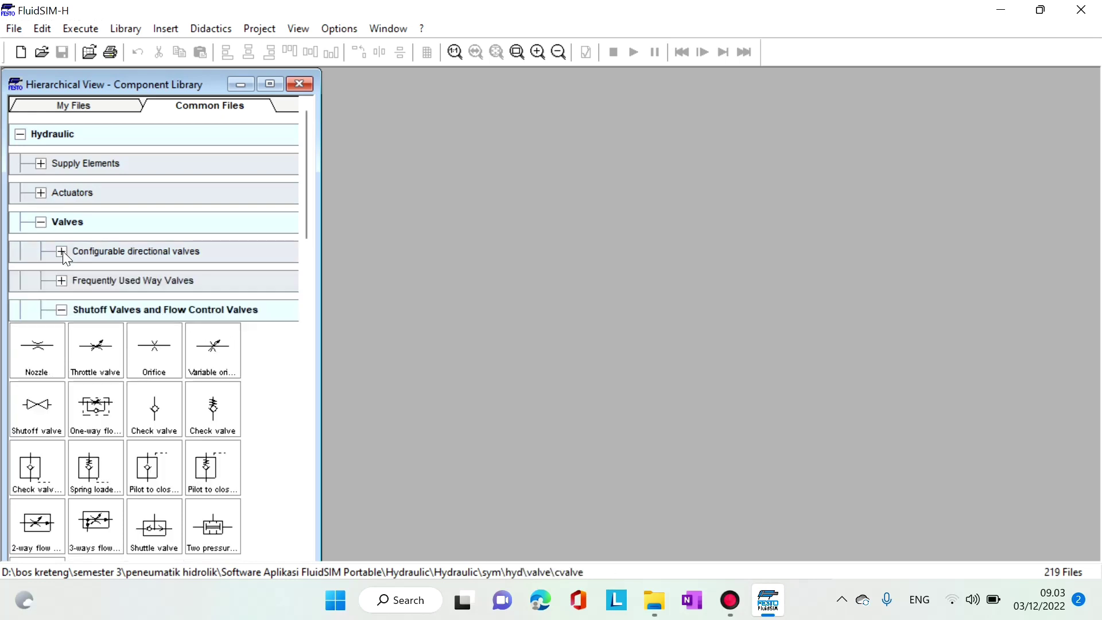
left_click(62, 311)
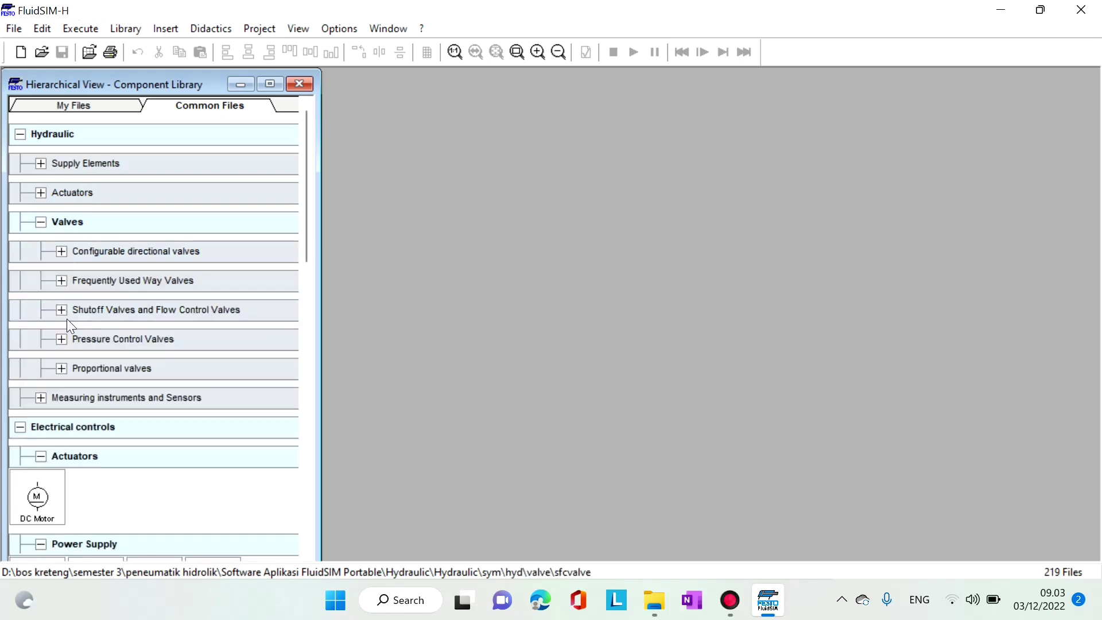
left_click(41, 457)
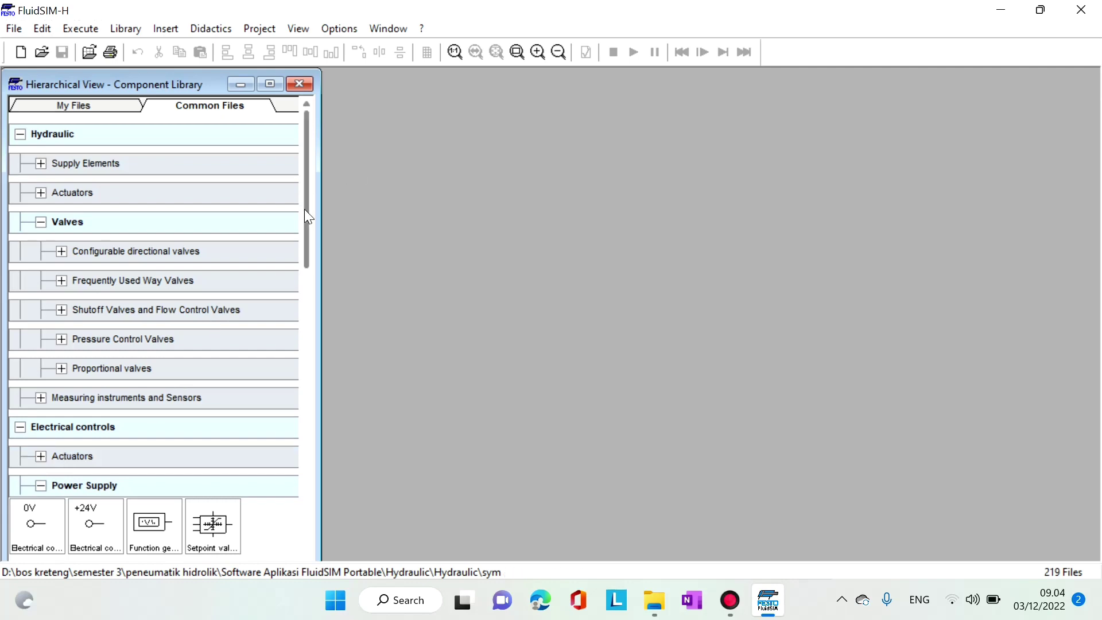
mouse_move(309, 210)
left_mouse_down()
mouse_move(306, 377)
mouse_move(307, 200)
left_mouse_up()
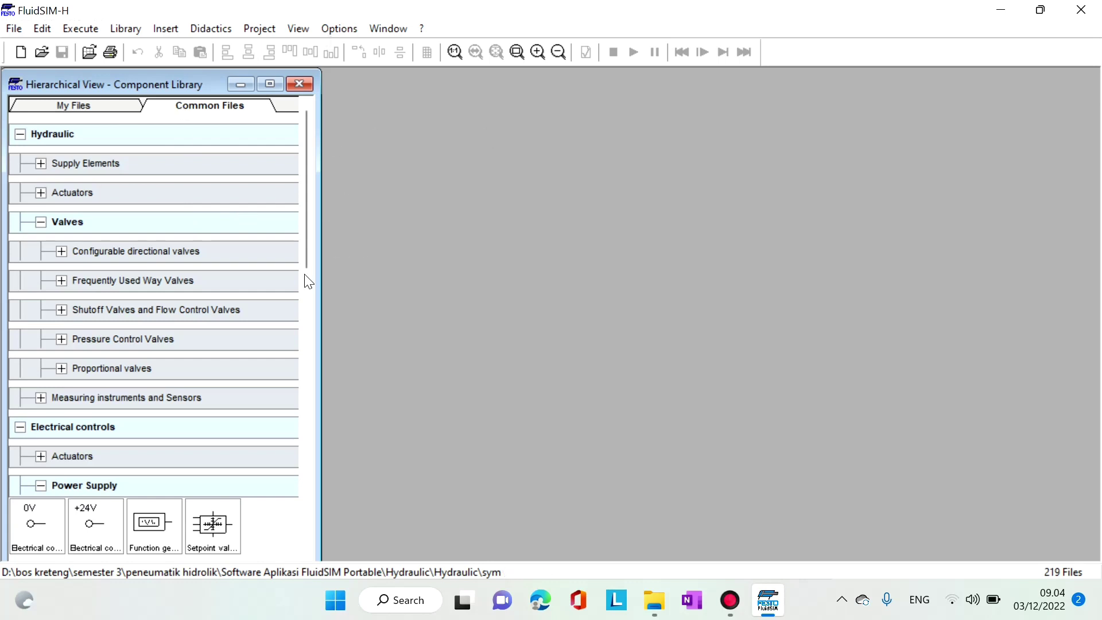
left_click(40, 485)
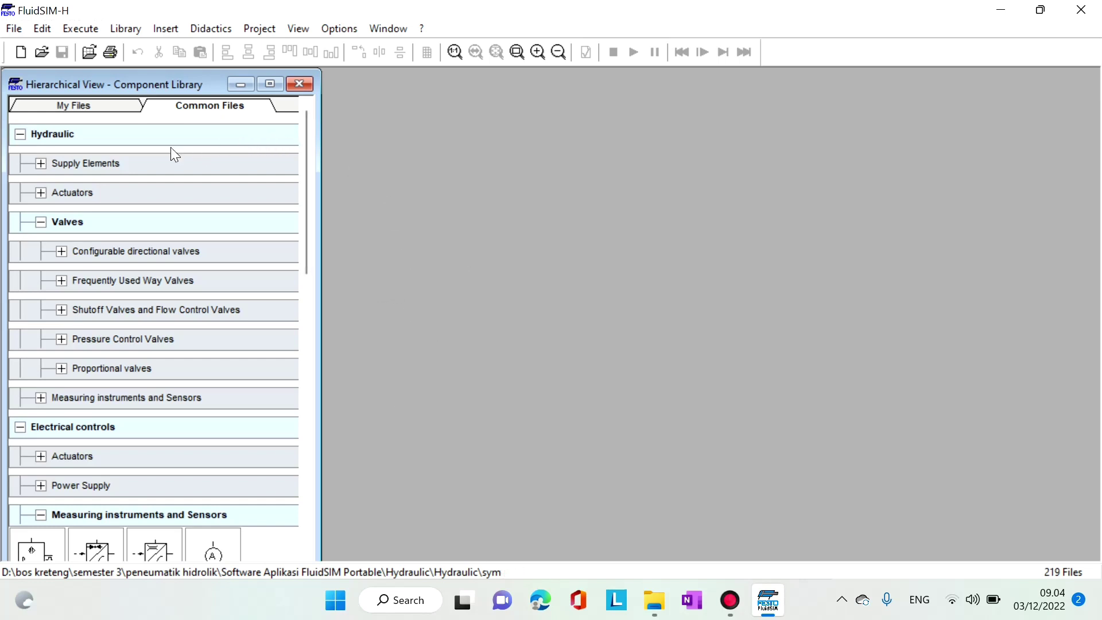
Step: Create a new blank circuit diagram
left_click(21, 59)
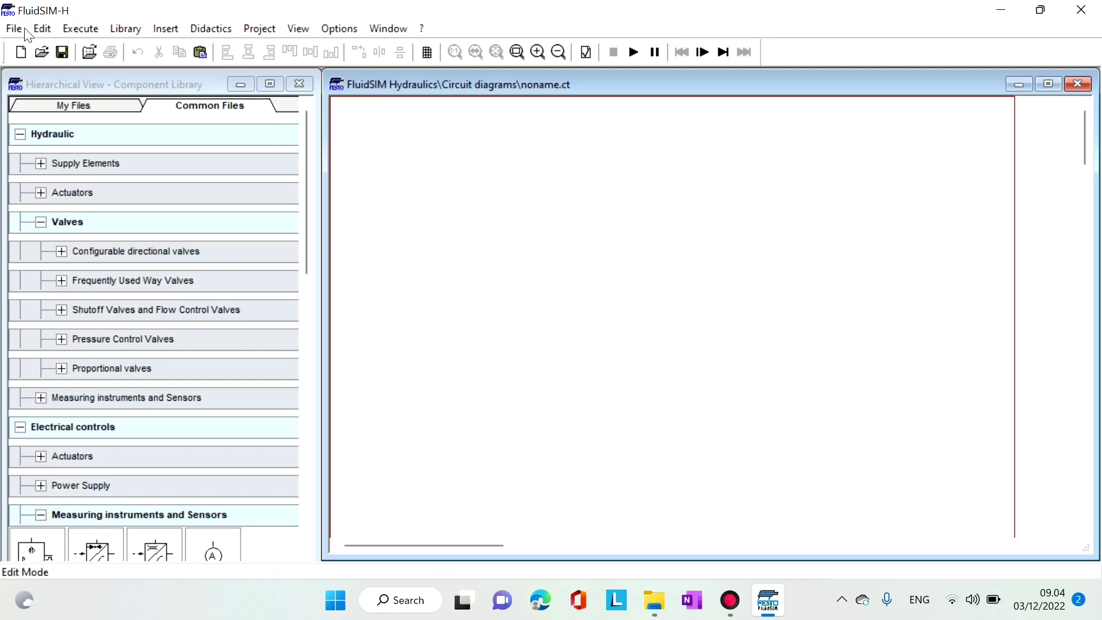
left_click(42, 29)
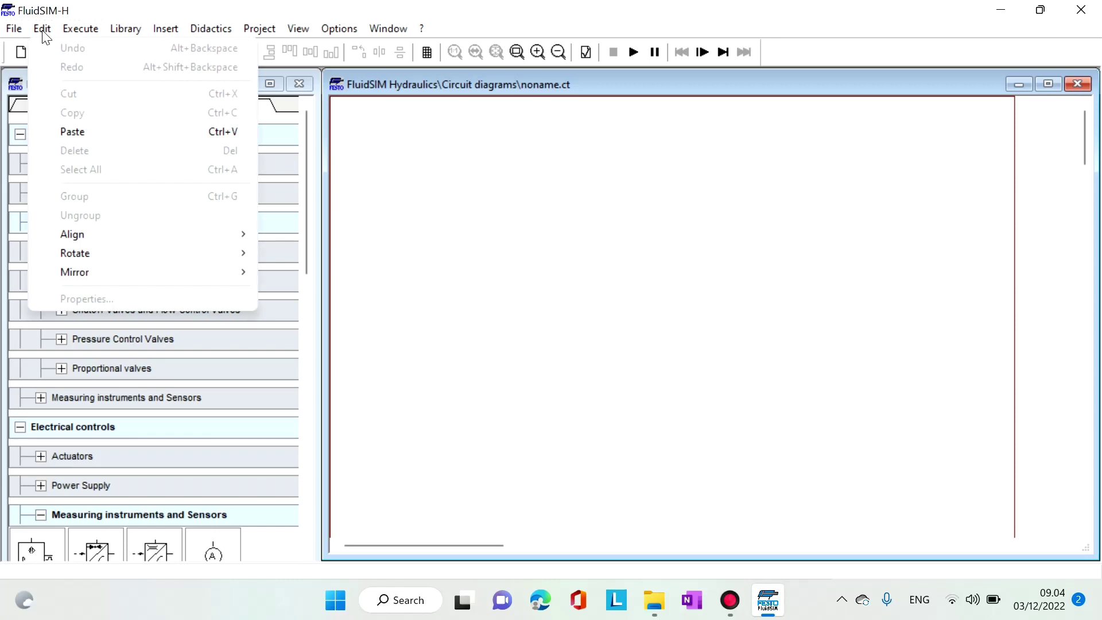
mouse_move(76, 33)
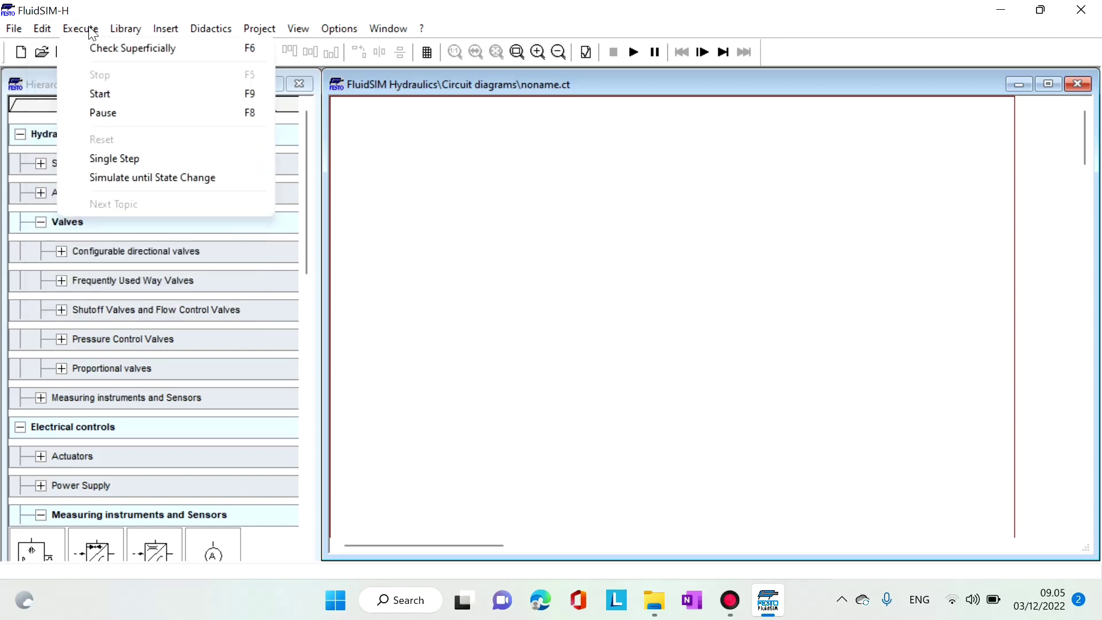
mouse_move(116, 37)
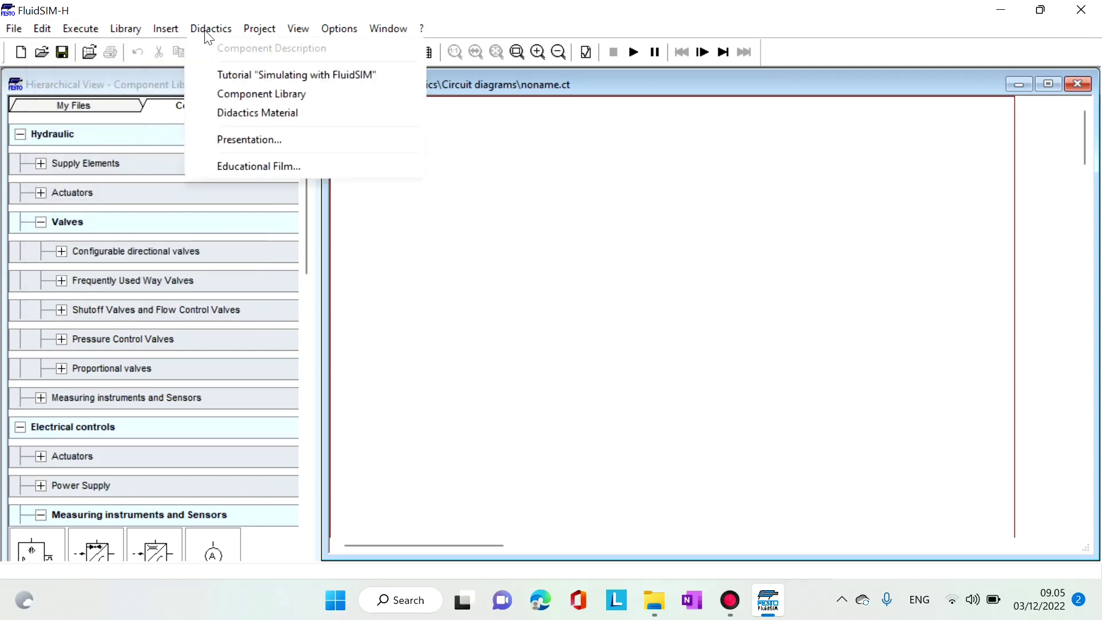
mouse_move(255, 35)
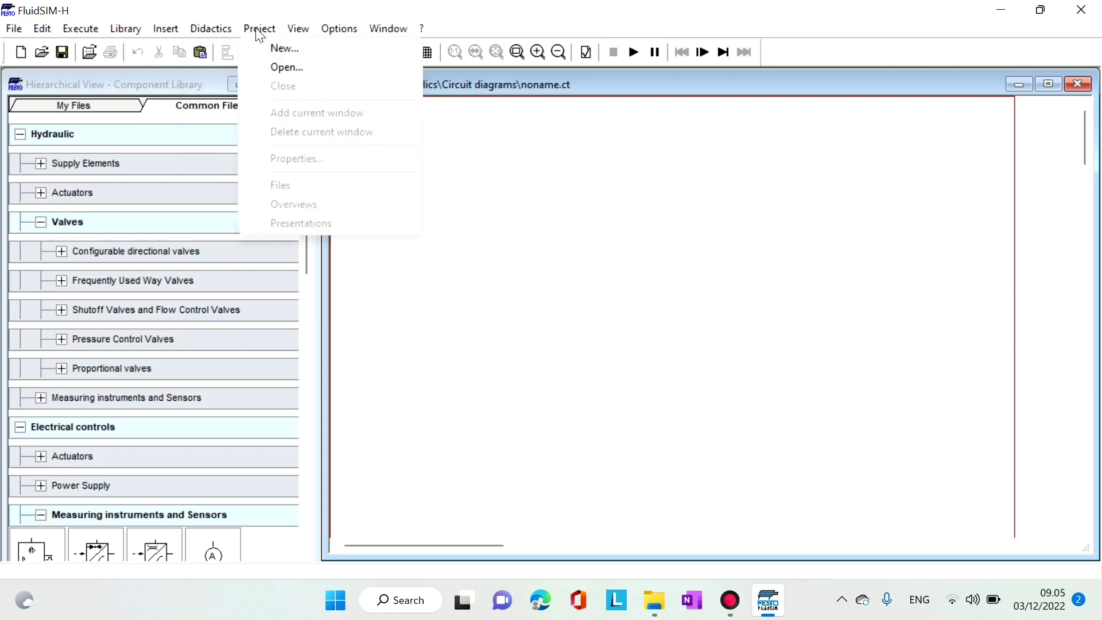
mouse_move(313, 34)
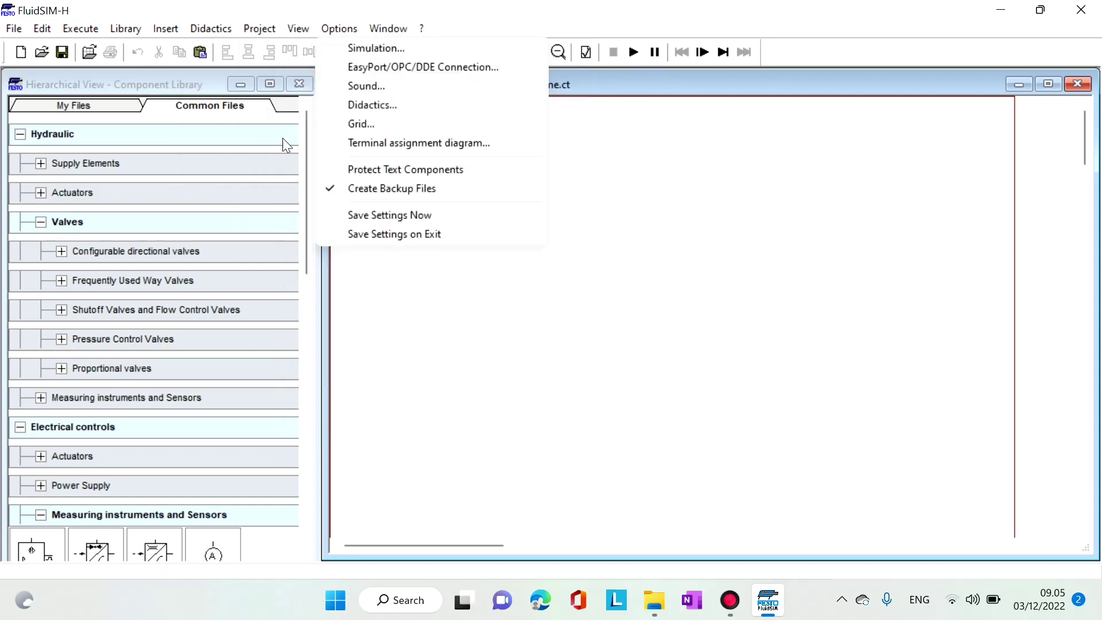
left_click(465, 380)
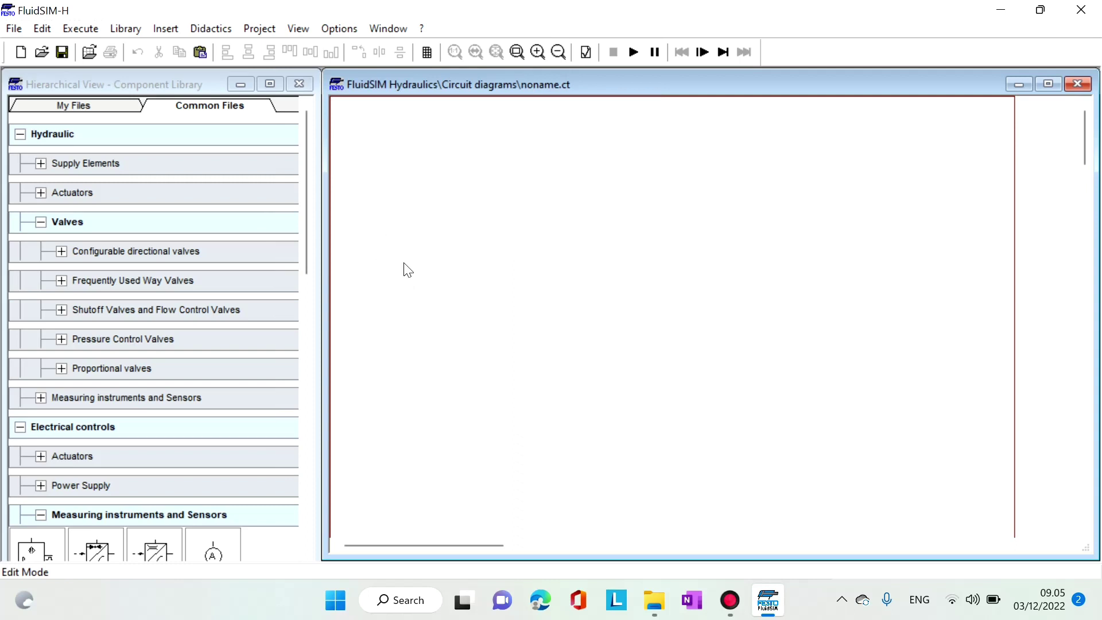
Step: Expand the Supply Elements and Actuators groups under Hydraulic in the component library
left_click(111, 140)
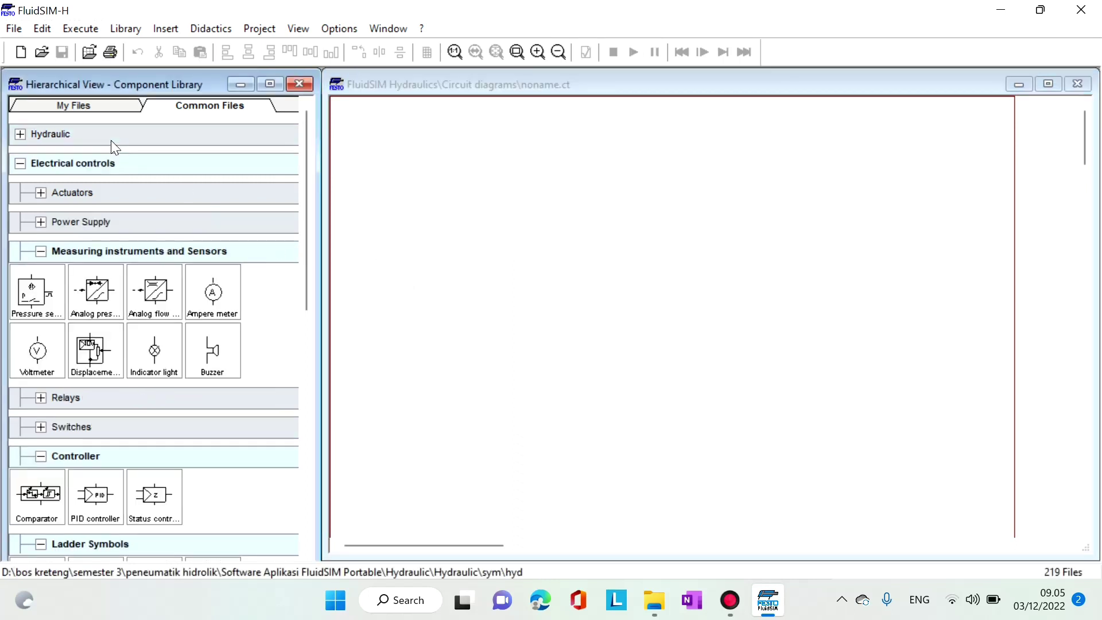
left_click(26, 129)
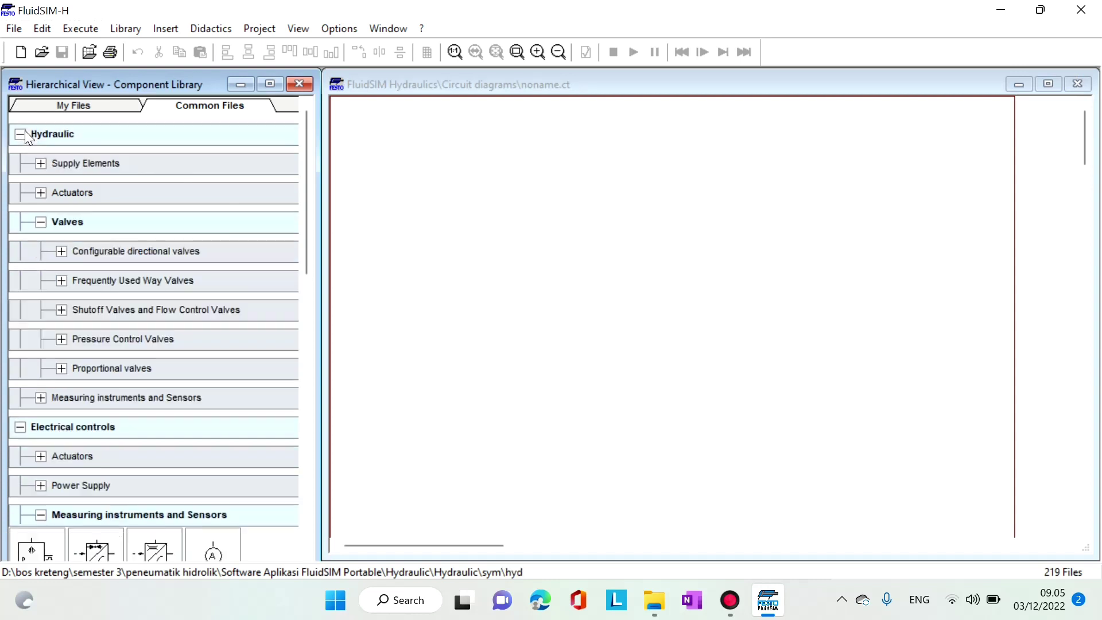
left_click(40, 170)
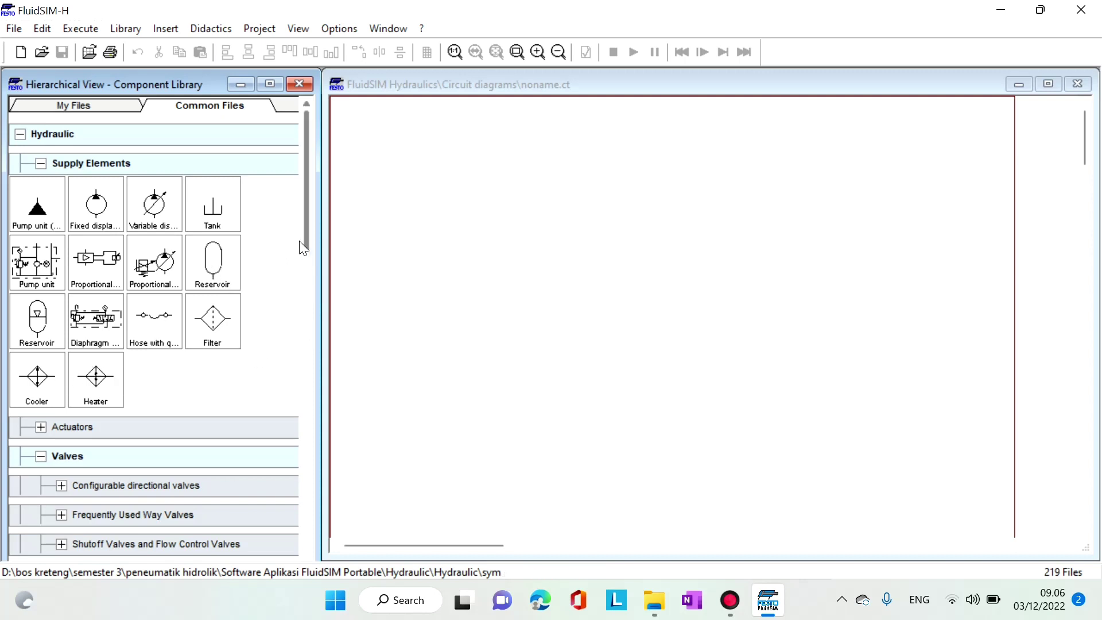
left_click_drag(308, 243, 307, 311)
left_click(67, 202)
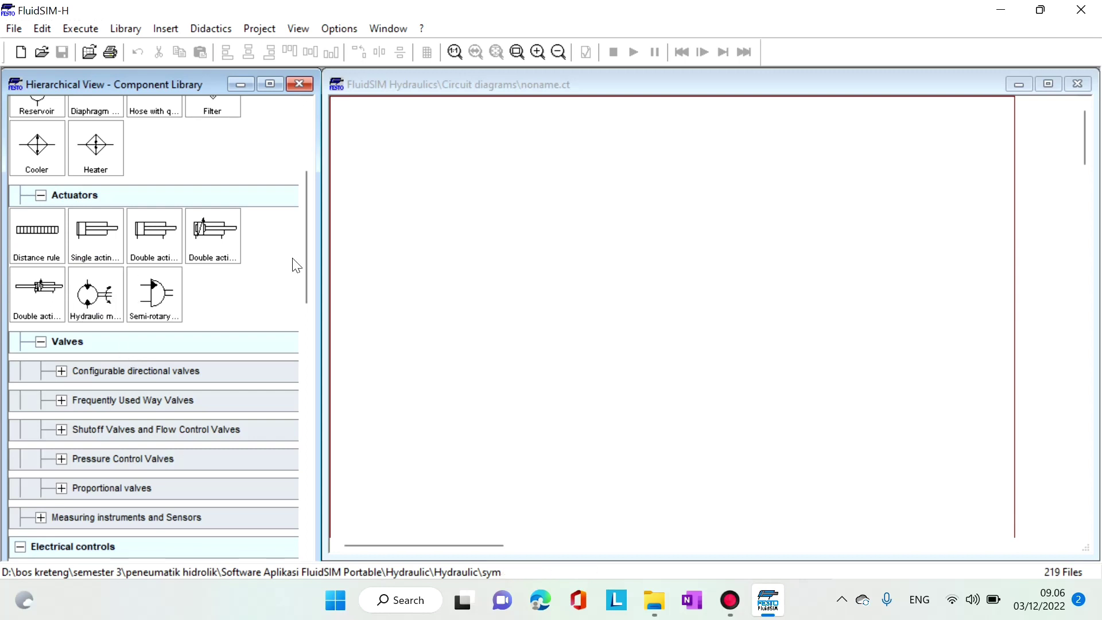
Step: Expand the Configurable directional valves group under Valves in the component library
left_click_drag(304, 260, 296, 308)
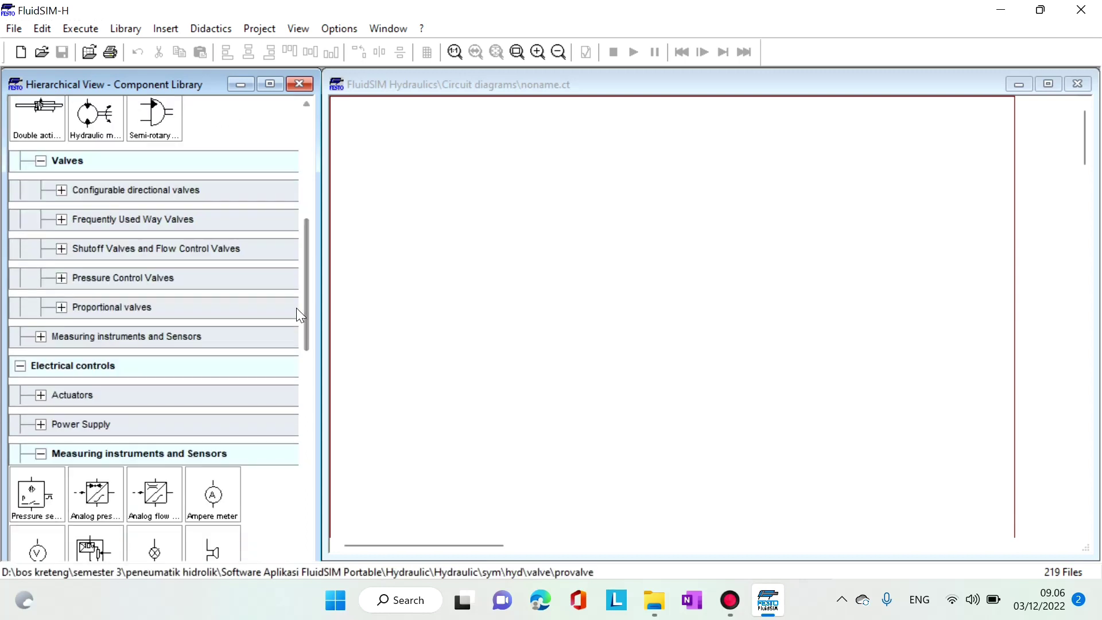
left_click(41, 161)
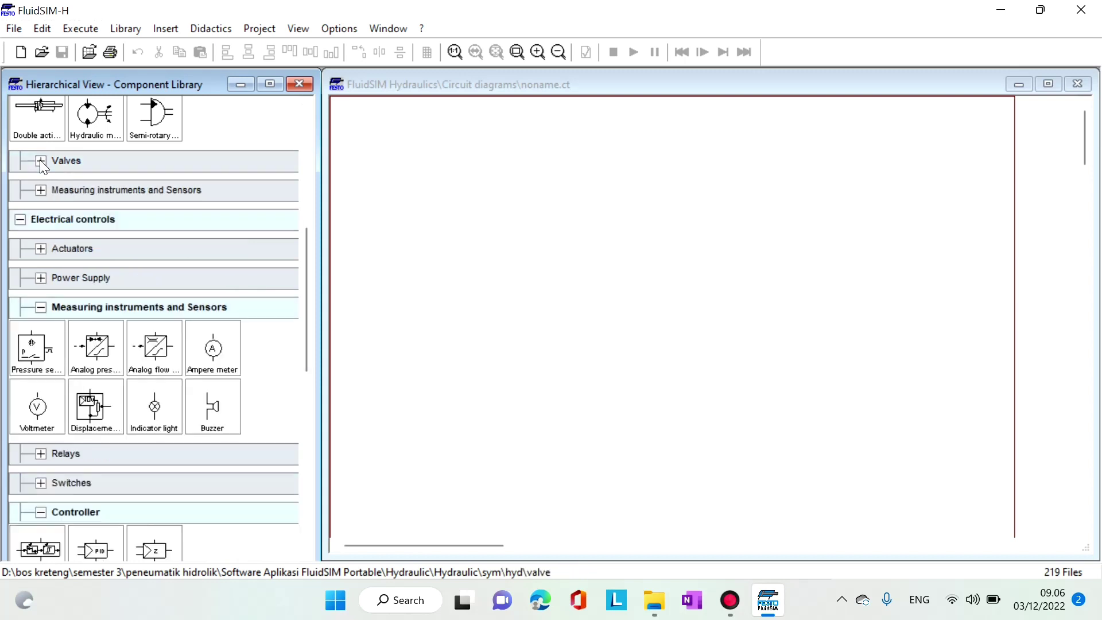
left_click(41, 163)
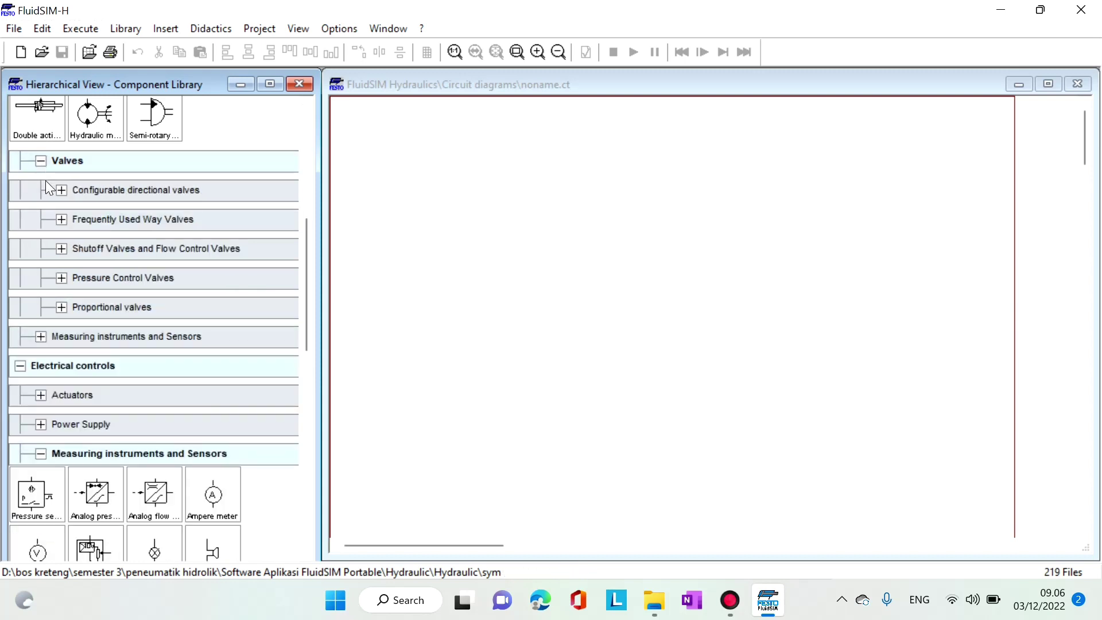
left_click(61, 190)
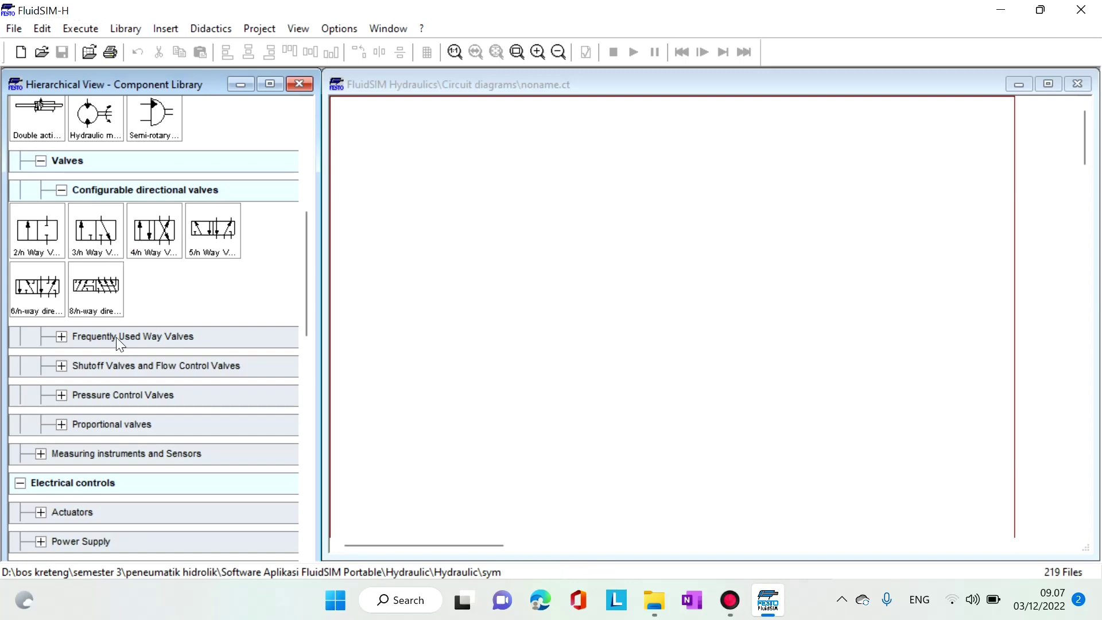
Step: Expand the Frequently Used Way Valves and the Shutoff Valves and Flow Control Valves groups in the component library
left_click(131, 337)
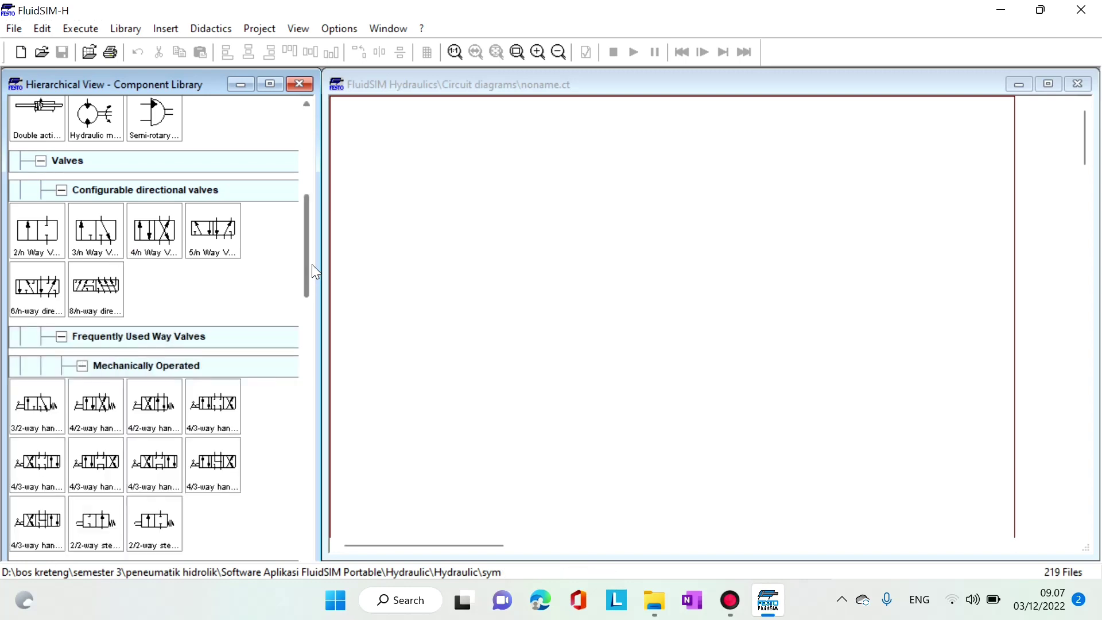
left_click_drag(307, 264, 305, 298)
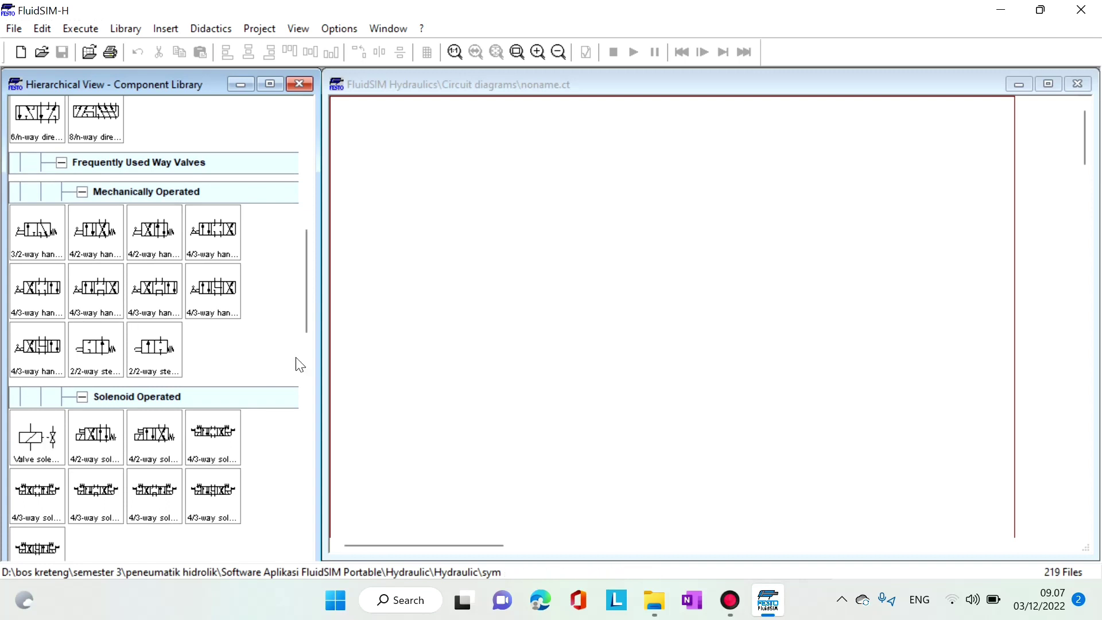
left_click_drag(307, 310, 305, 366)
left_click(174, 327)
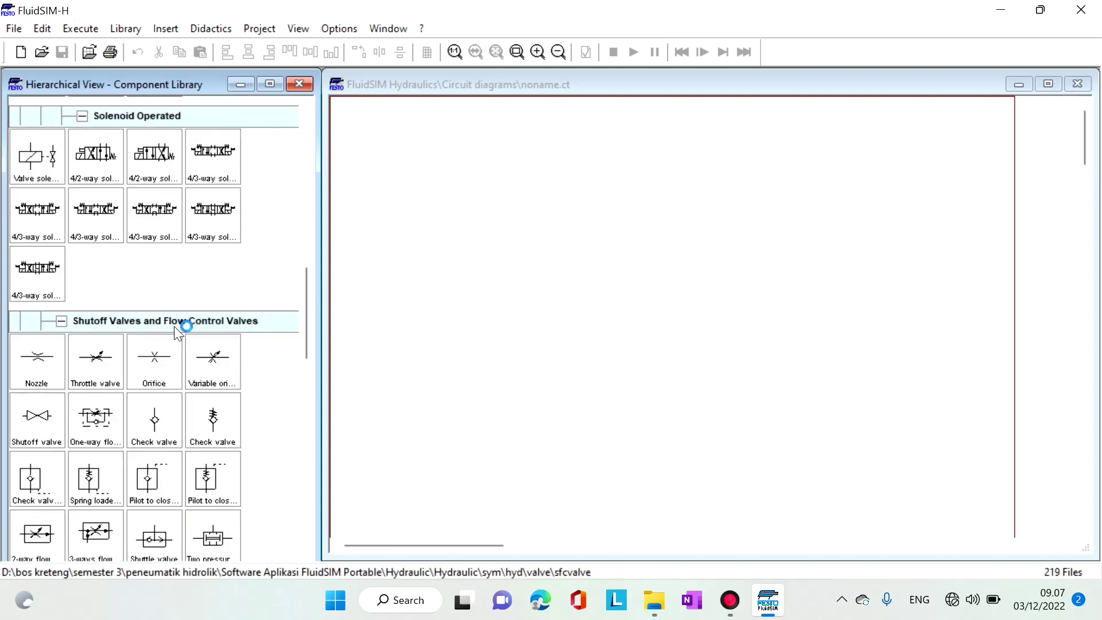
Step: Expand the Pressure Control Valves and Proportional valves groups in the component library
left_click_drag(304, 322, 305, 351)
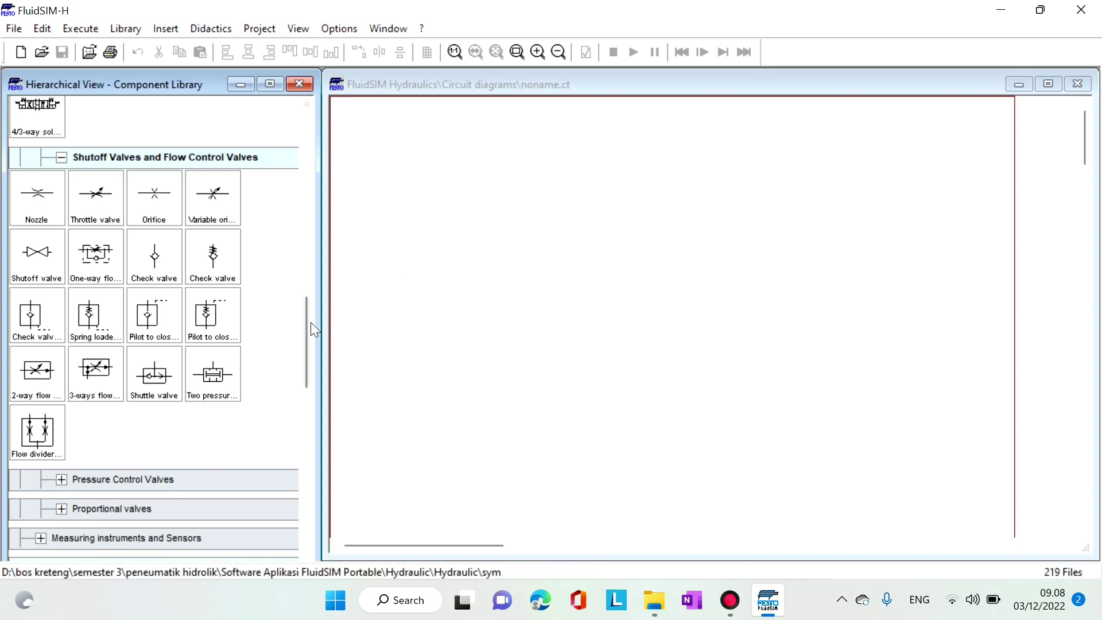
scroll(311, 328, "down", 5)
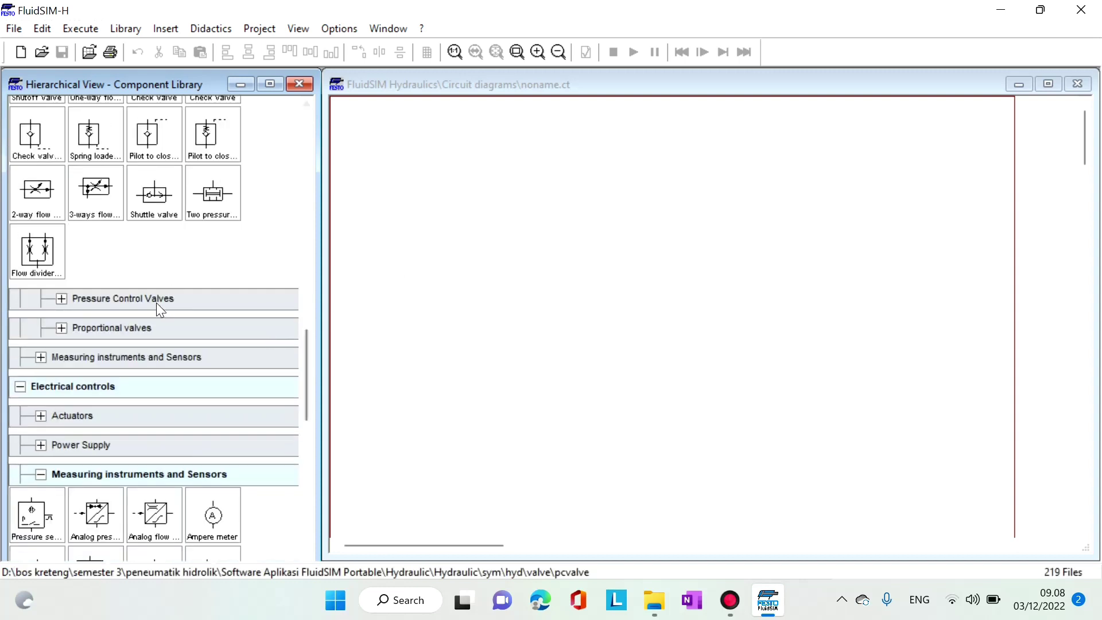
left_click(157, 305)
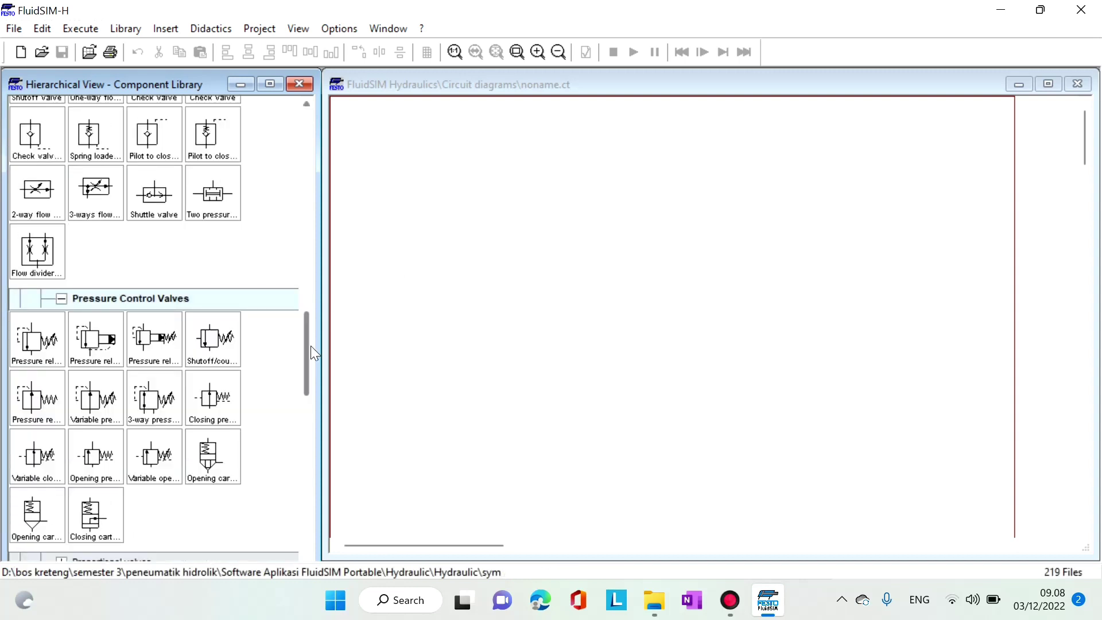
left_click_drag(311, 345, 311, 369)
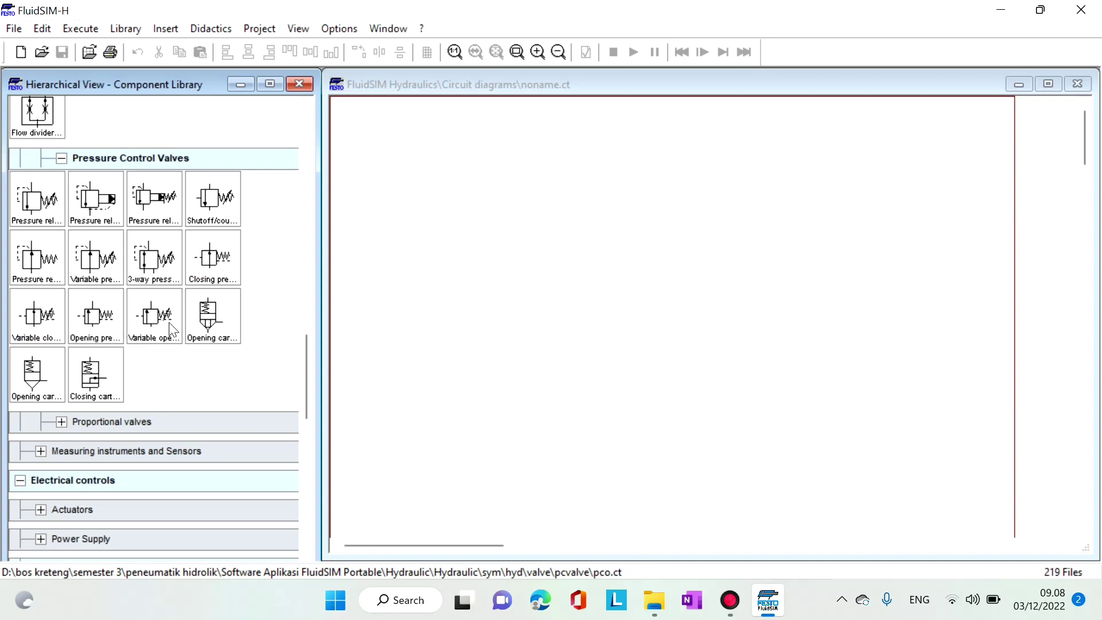
left_click(132, 422)
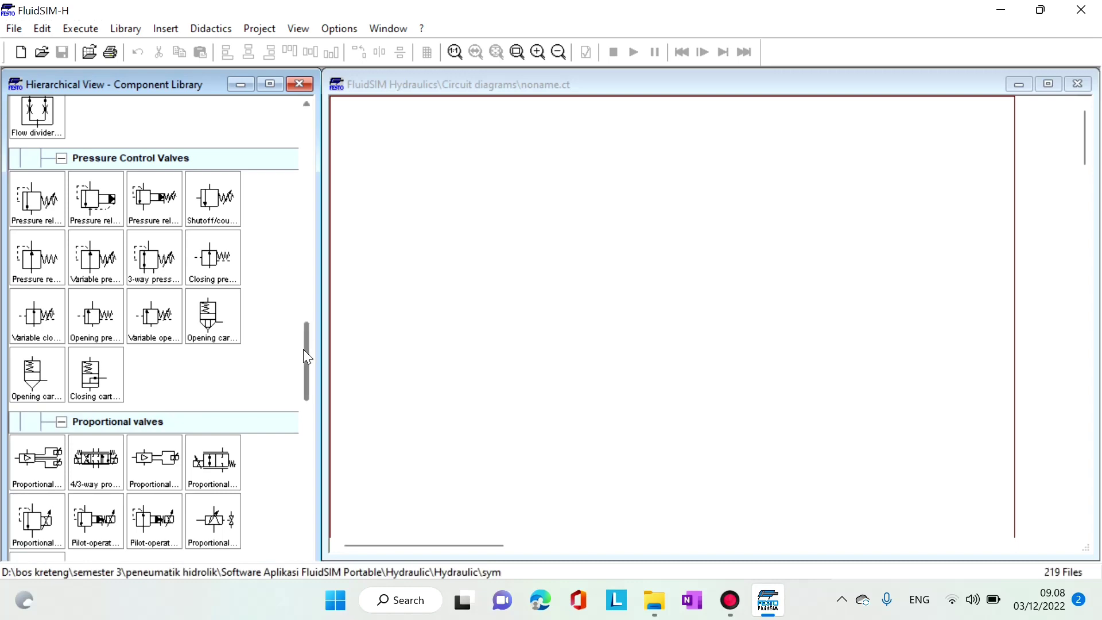
left_click_drag(304, 349, 314, 187)
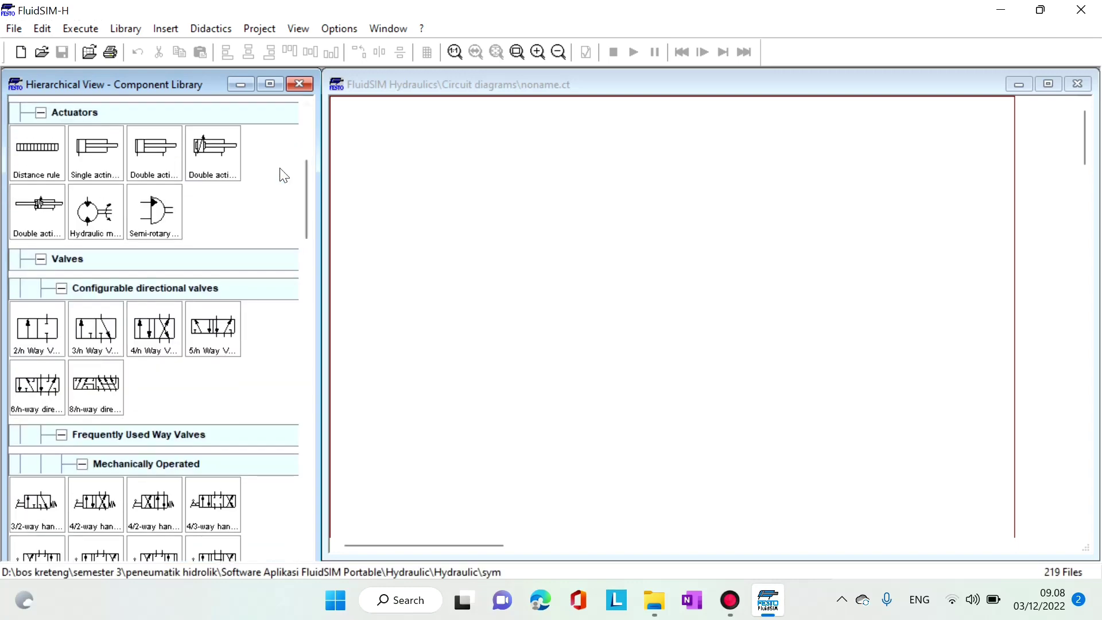
left_click(731, 602)
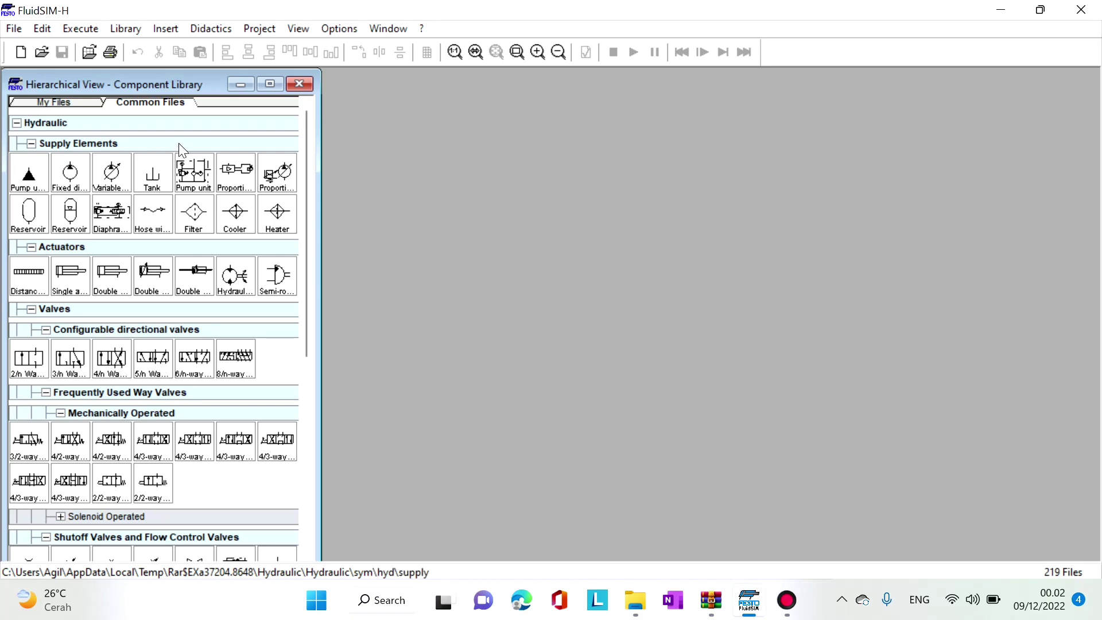
Step: Create a new circuit diagram and place a Pump unit in the lower middle of the sheet
left_click(22, 54)
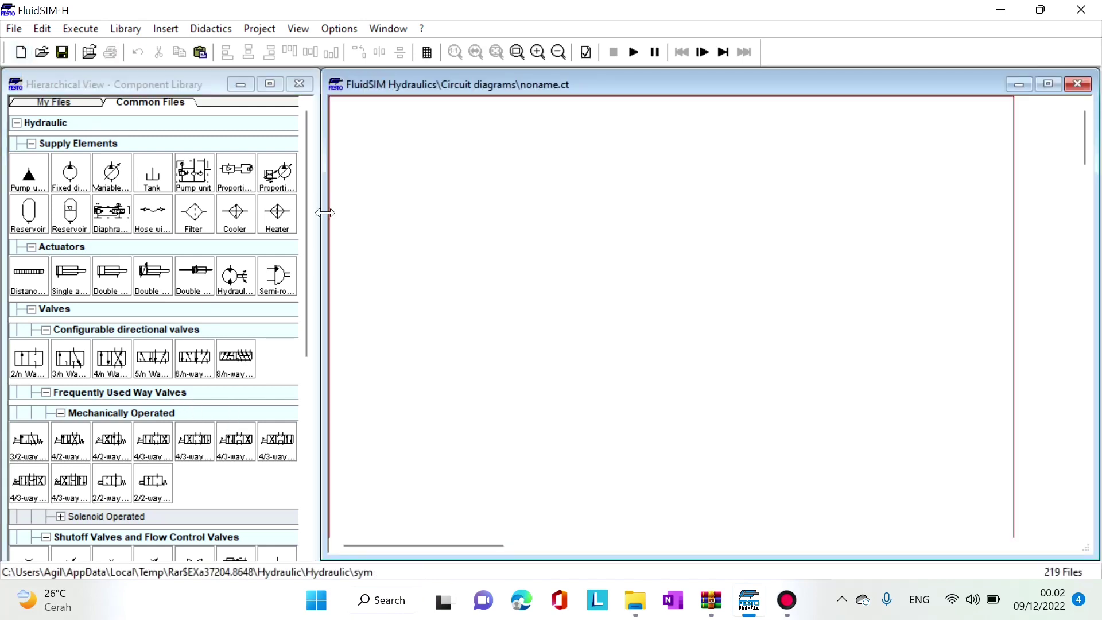
left_click(306, 190)
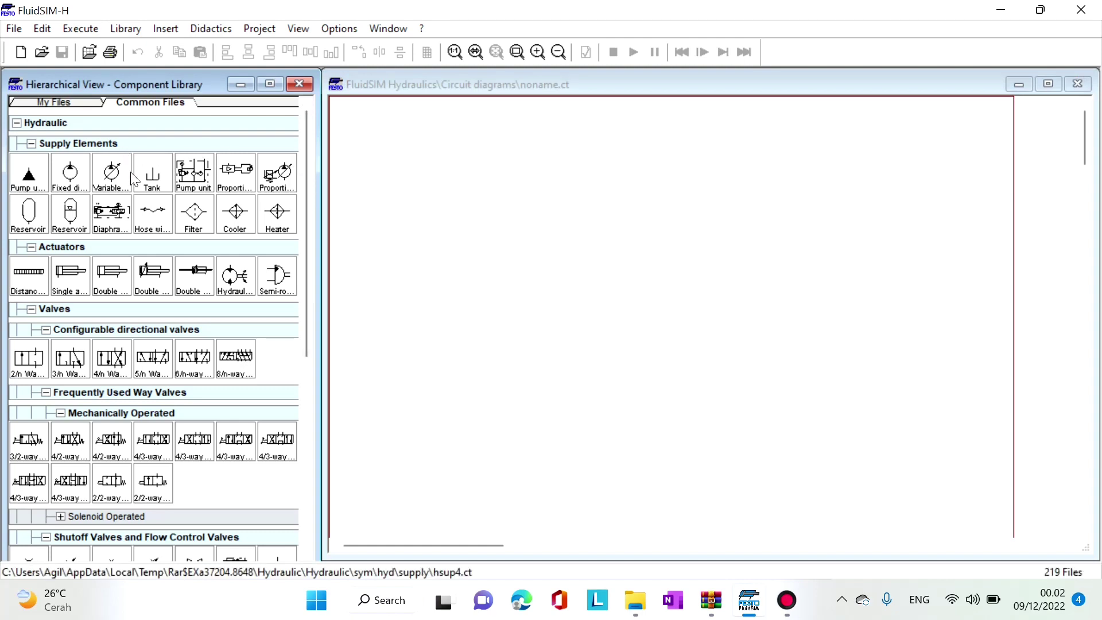
left_click_drag(196, 175, 646, 452)
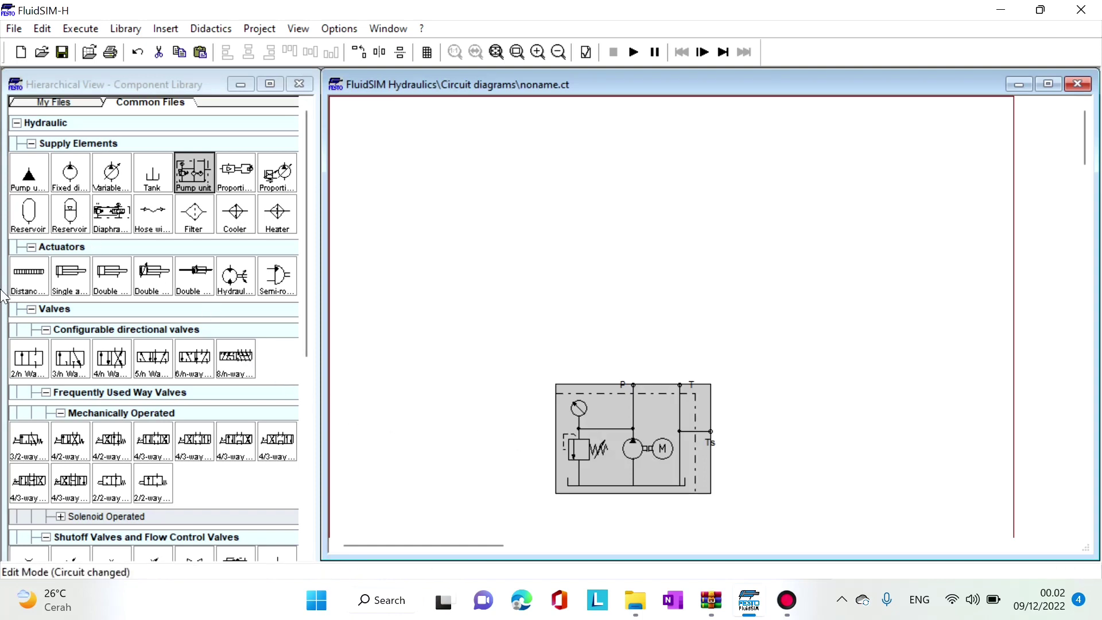
Step: Place a double acting cylinder above the pump unit and a 4/3-way hand-lever valve with bypass position between them
left_click(116, 272)
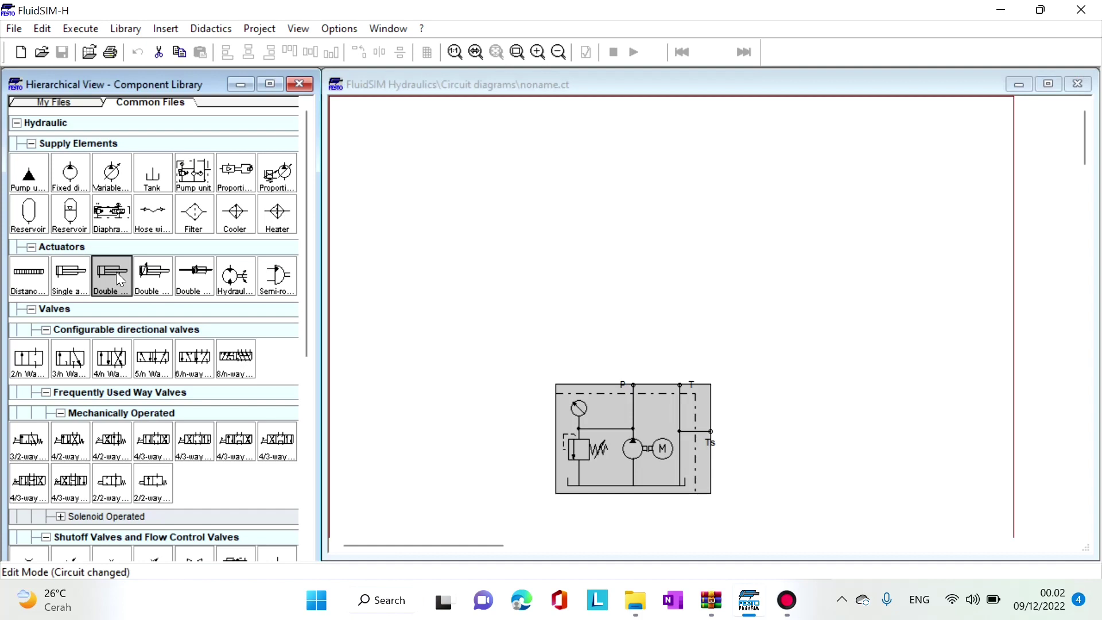
left_click_drag(116, 271, 638, 159)
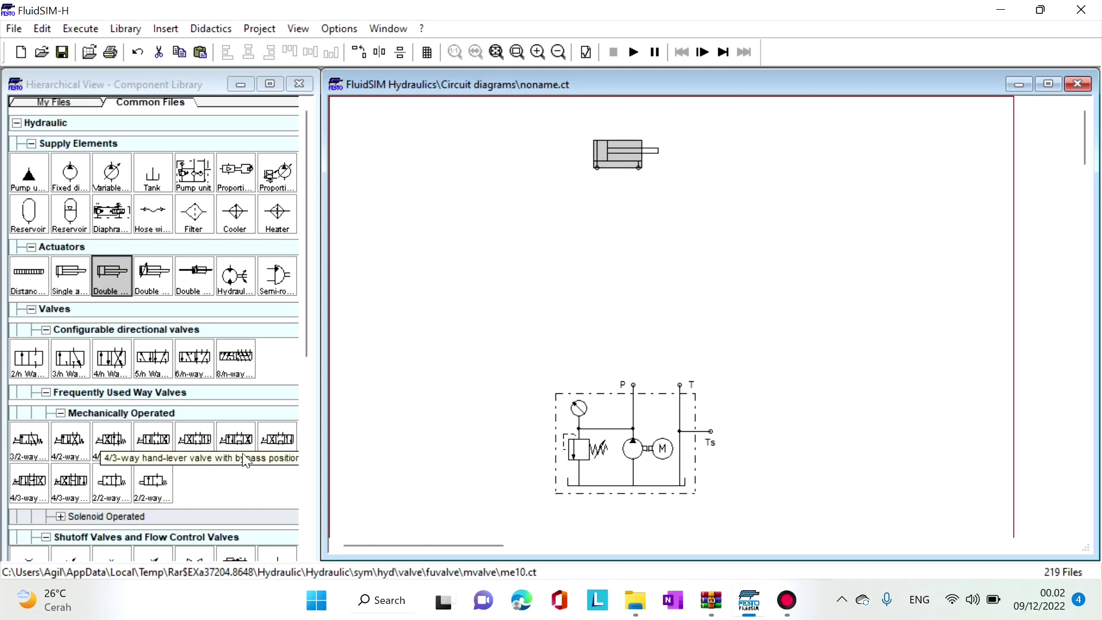
left_click_drag(242, 456, 628, 279)
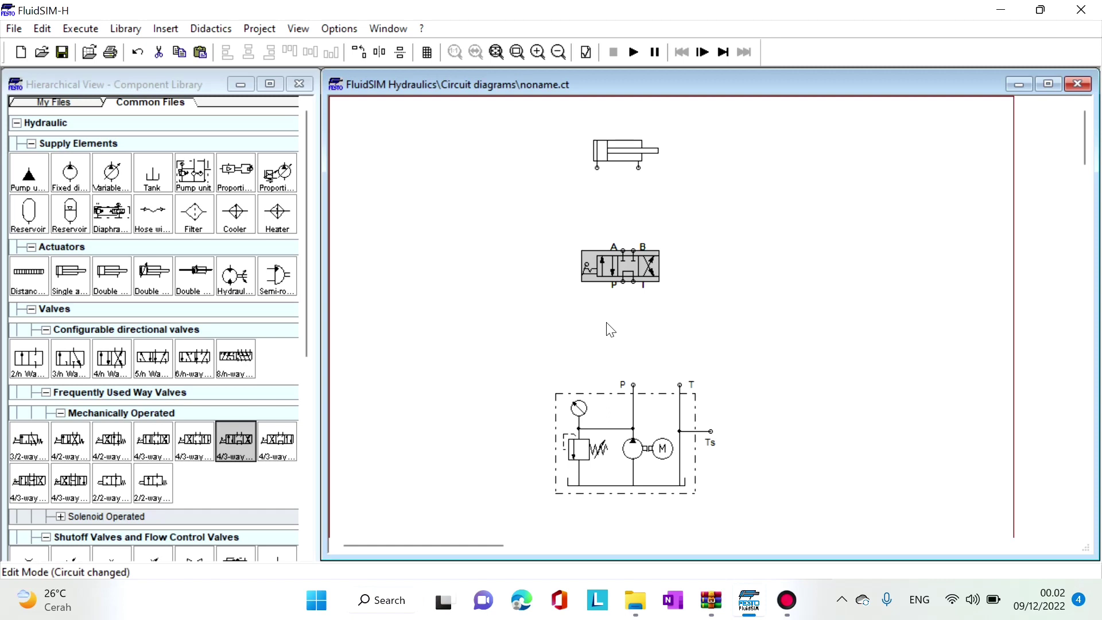
Step: Connect the pump unit's P port to the valve's P port, and valve ports A and B to the two cylinder ports
left_click(629, 381)
left_click_drag(630, 381, 623, 285)
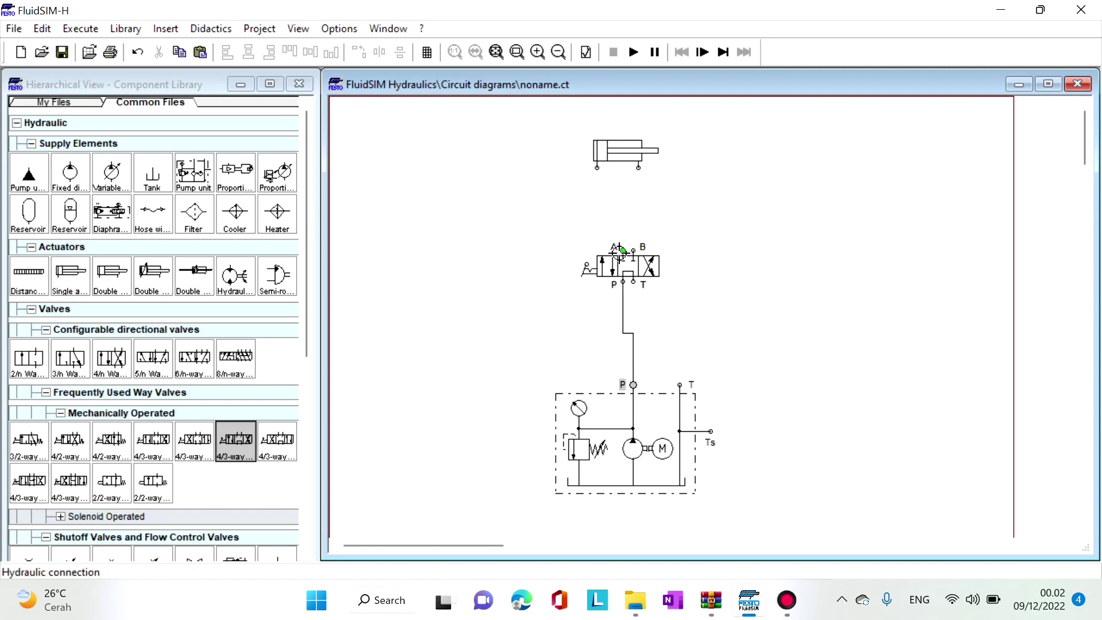
left_click_drag(618, 251, 597, 168)
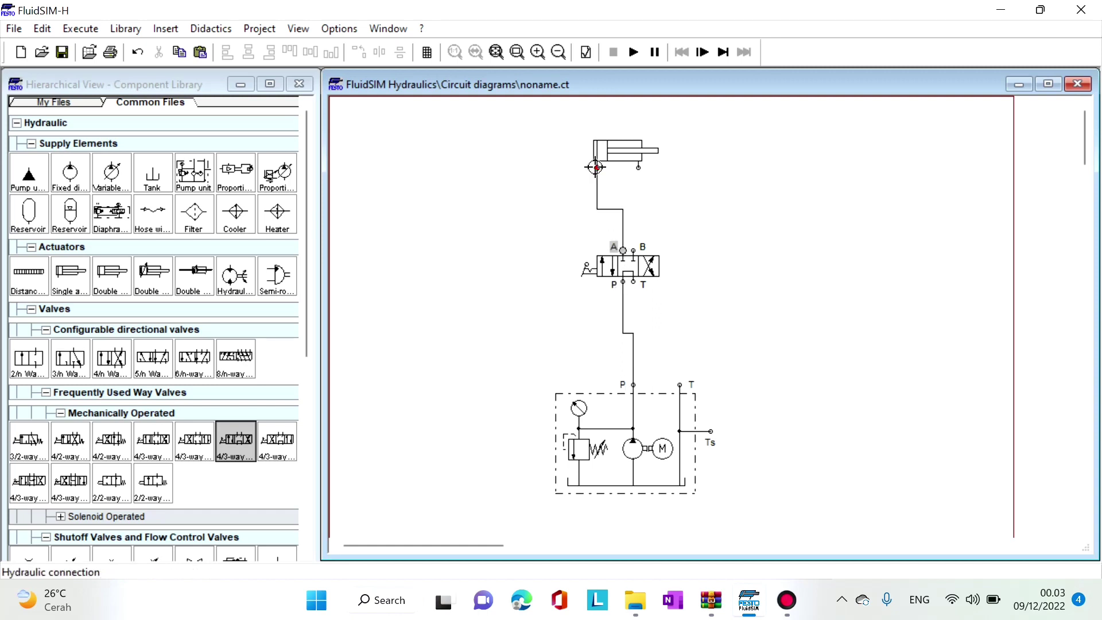
left_click_drag(633, 250, 642, 169)
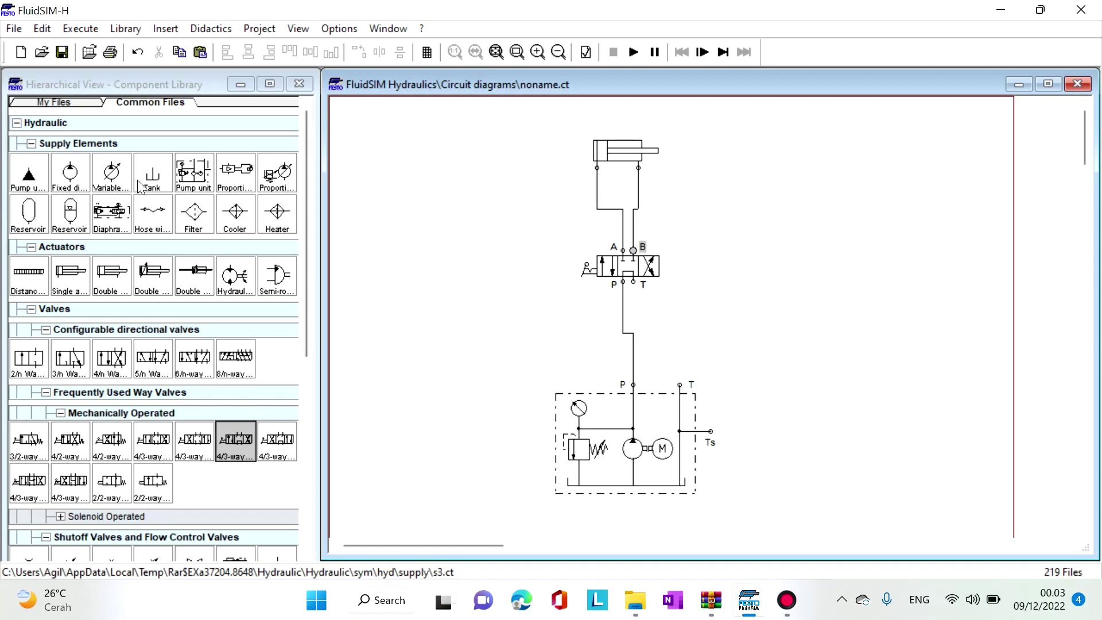
Step: Place a Tank beside and slightly below the valve and connect it to the valve's T port
left_click_drag(152, 173, 705, 303)
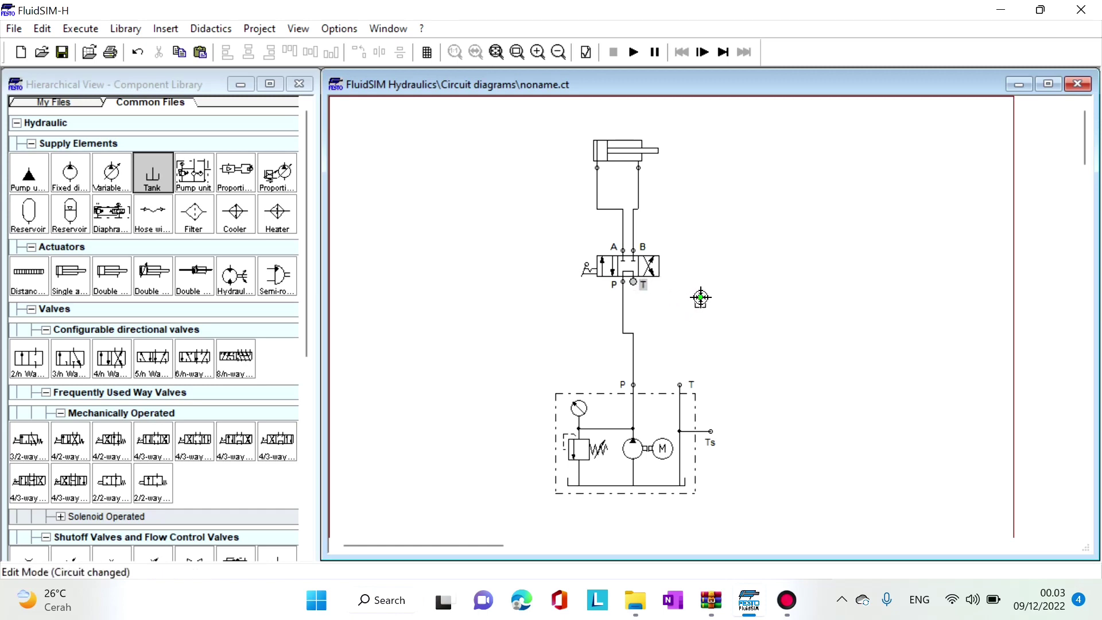
left_click(701, 297)
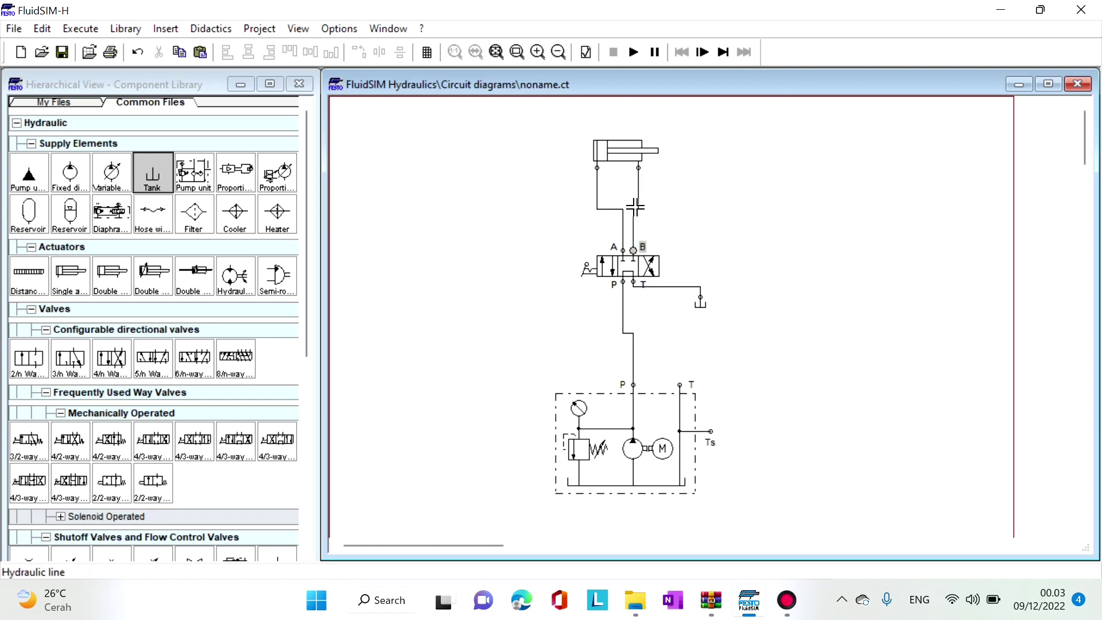
Step: Replace the line at valve port B with one from the cylinder's rod-side port to the pump's P line, routed to the right around the tank
right_click(635, 207)
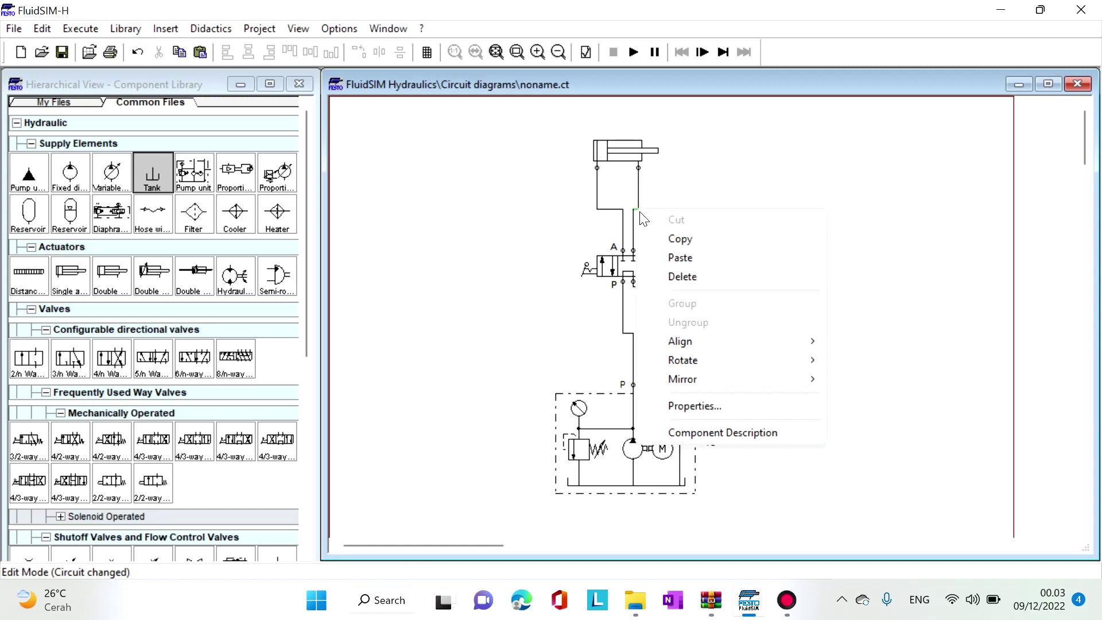
left_click(700, 278)
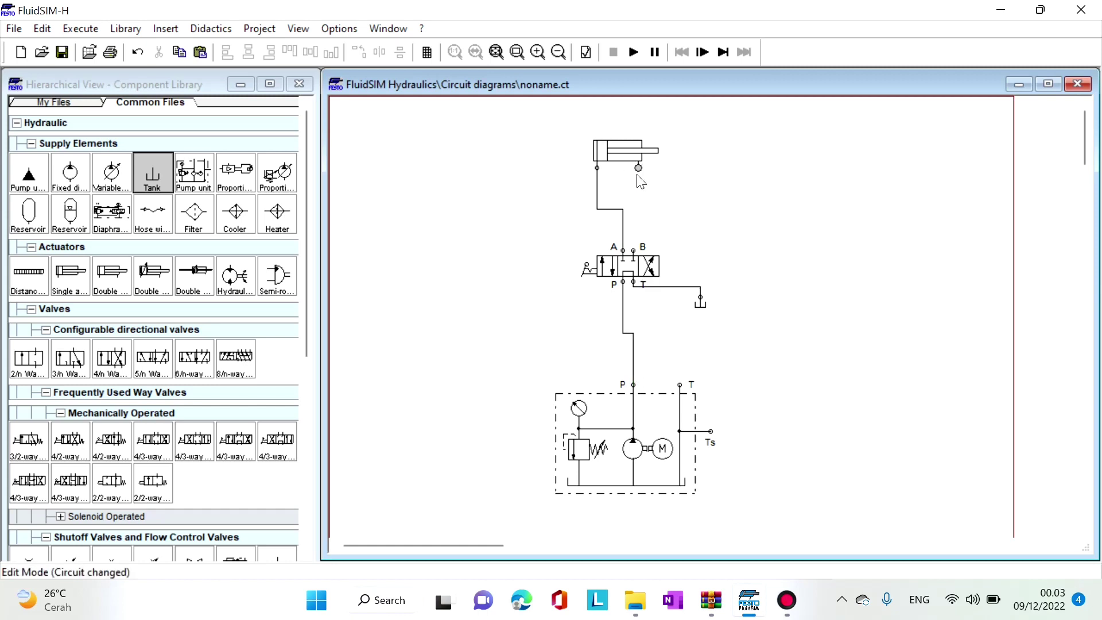
left_click_drag(638, 176, 667, 215)
left_click(639, 168)
left_click(633, 335)
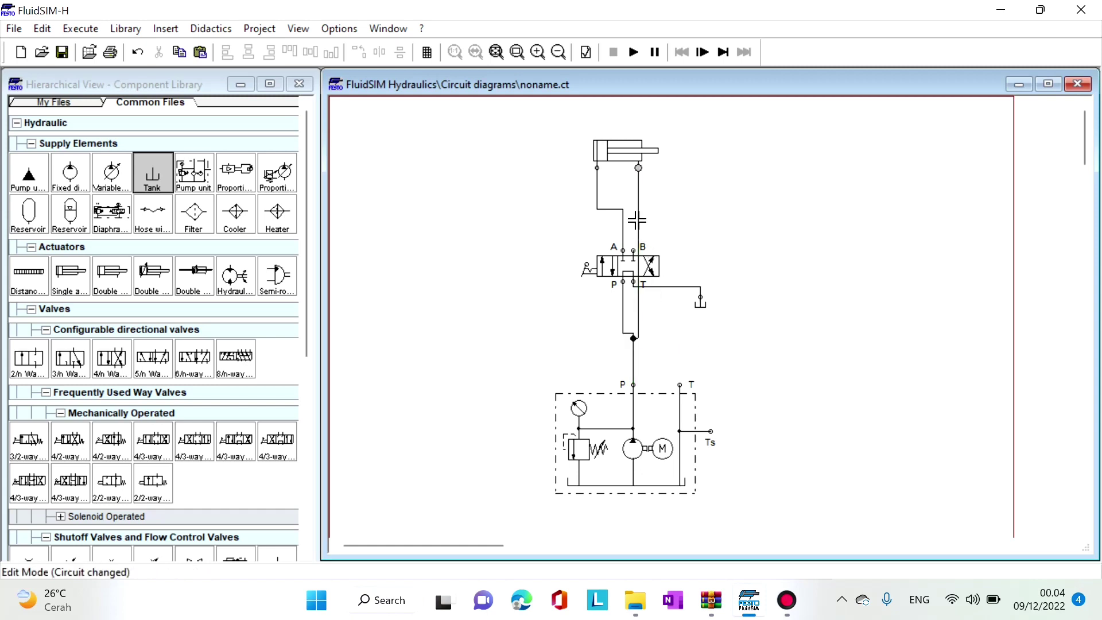
left_click_drag(640, 224, 728, 251)
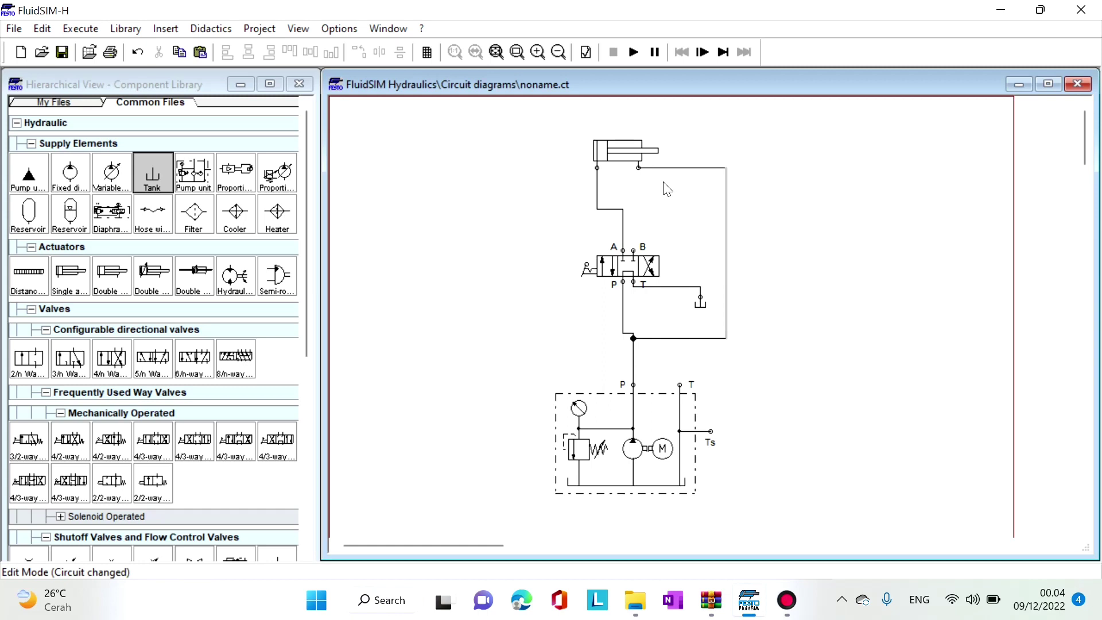
Step: Start the simulation, accepting the open-connections warning
left_click(634, 53)
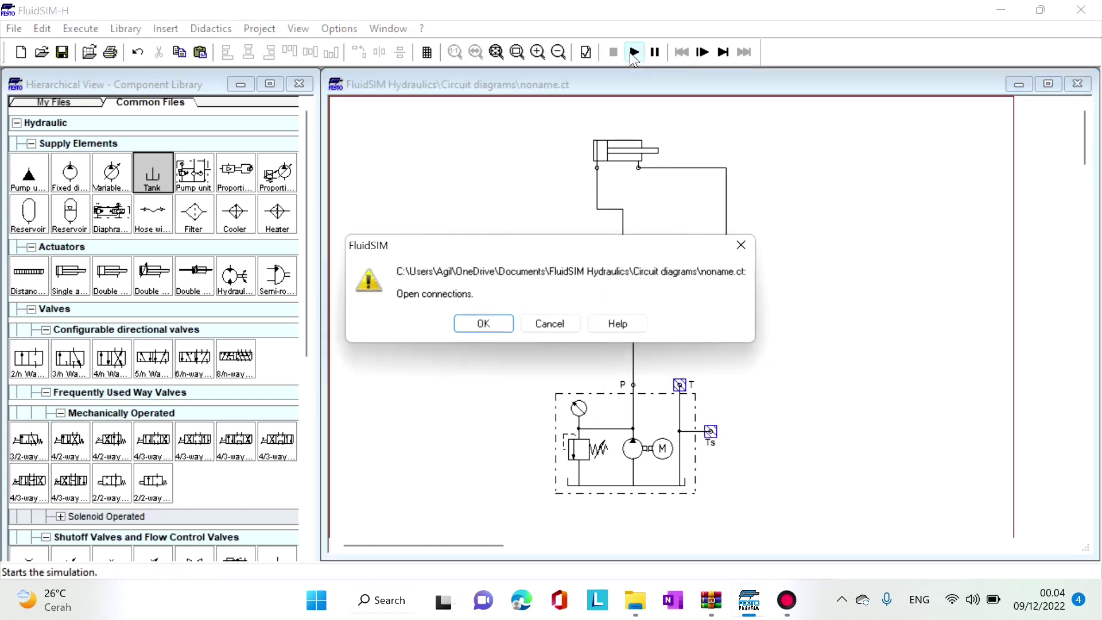
left_click(484, 324)
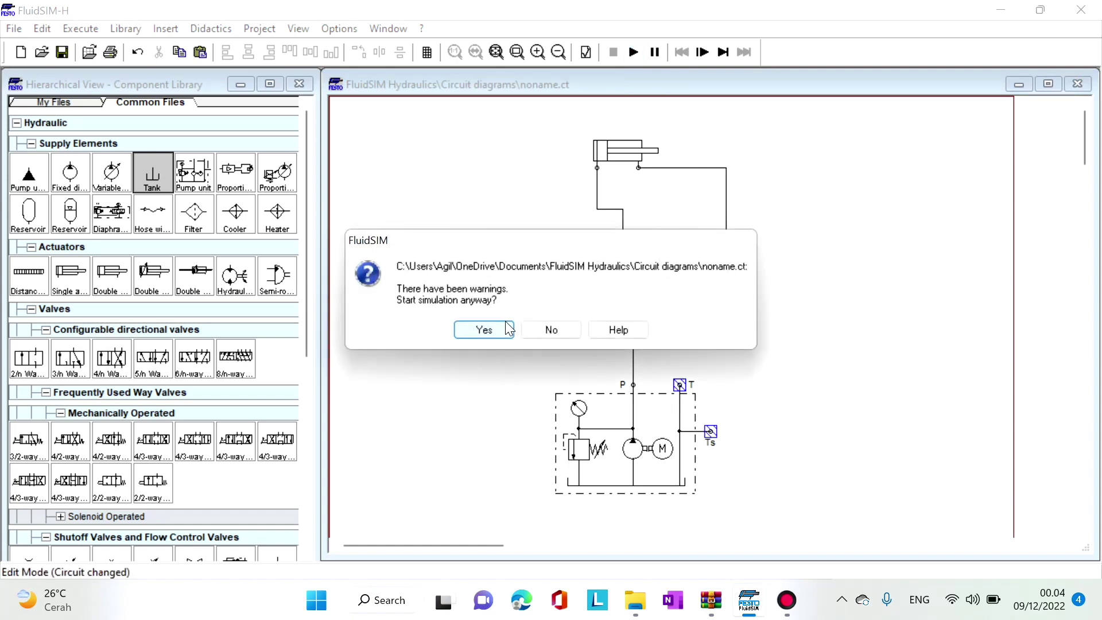
left_click(485, 330)
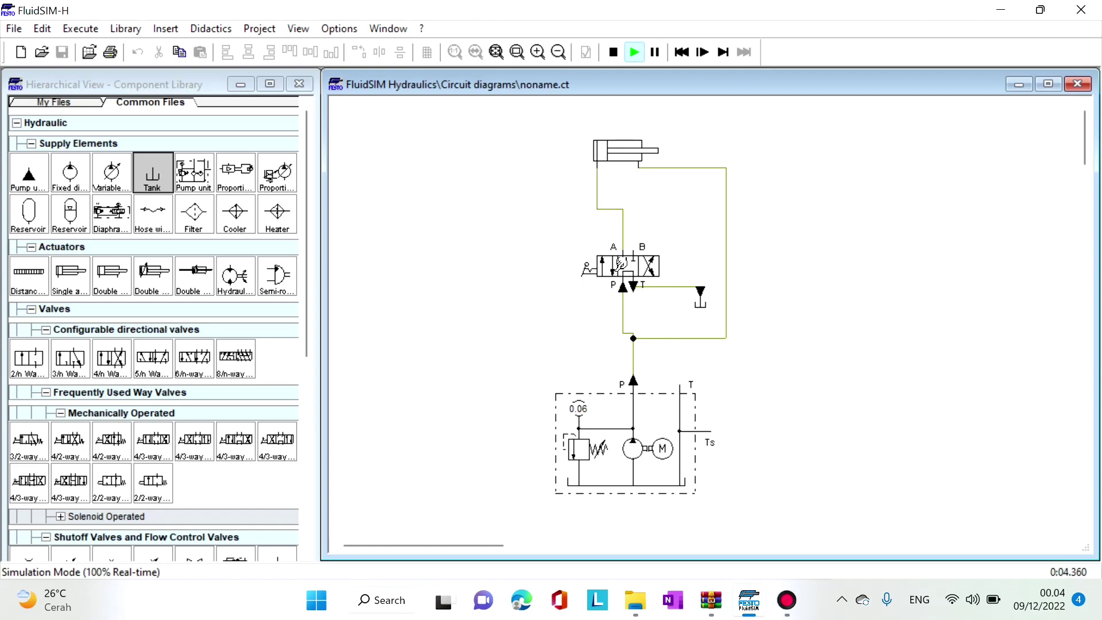
Step: Switch the 4/3-way hand-lever valve between its positions in the running simulation to extend and retract the cylinder
left_click(620, 263)
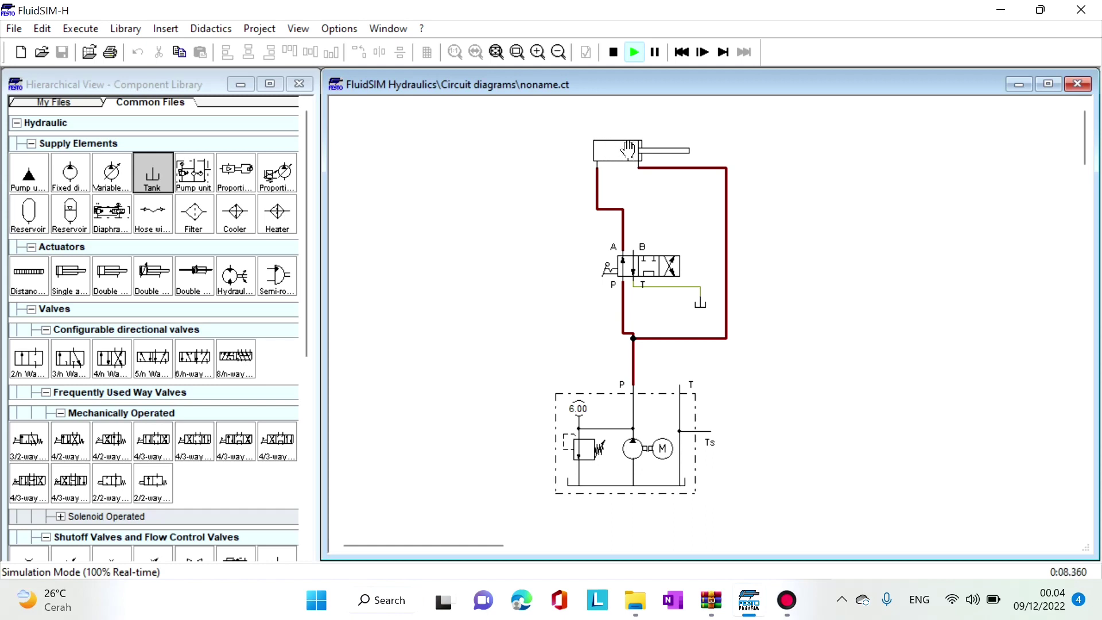
left_click(649, 251)
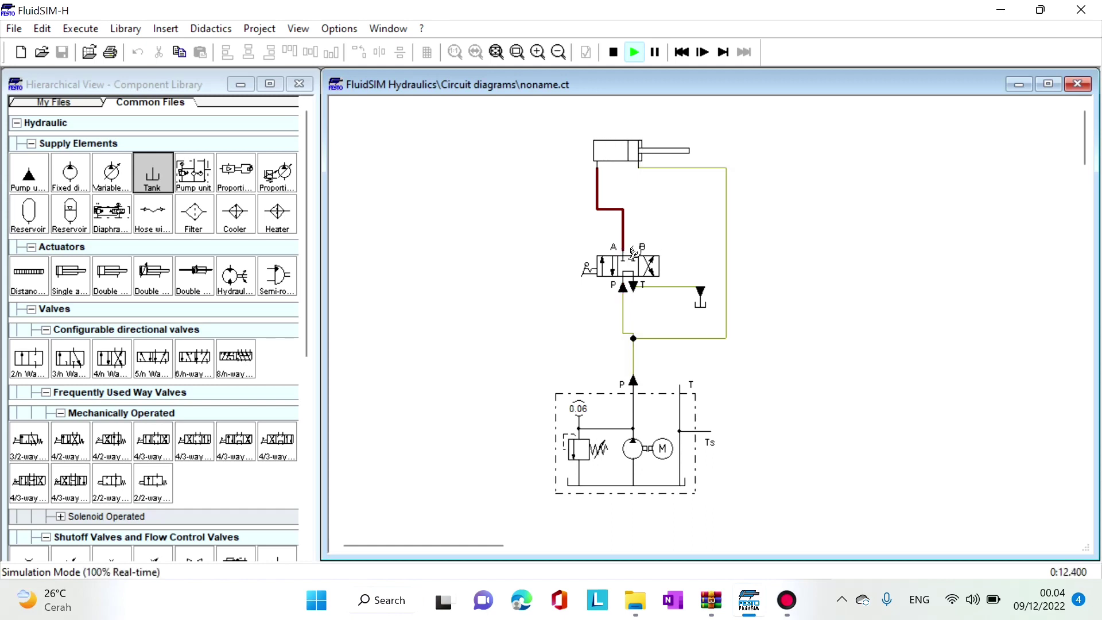
left_click(640, 263)
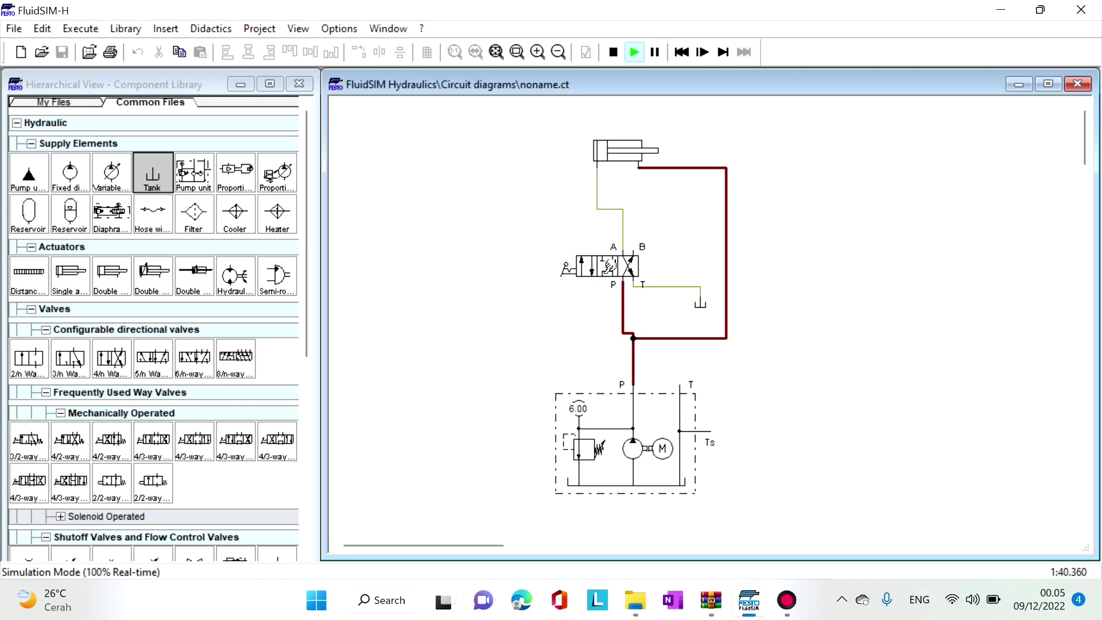
left_click(597, 263)
left_click(625, 264)
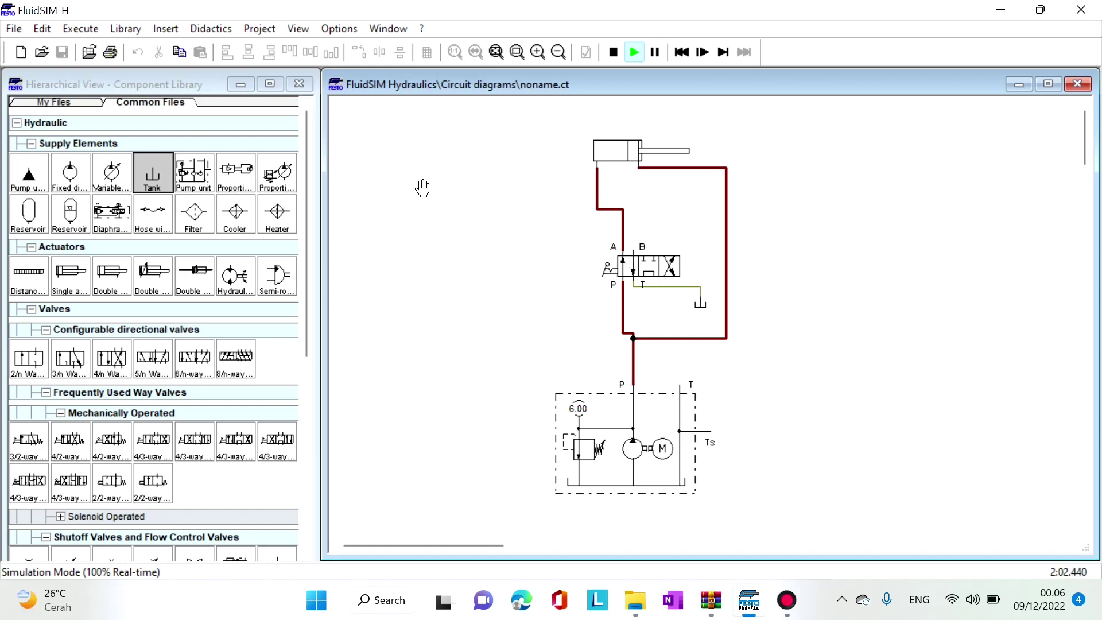
mouse_move(790, 615)
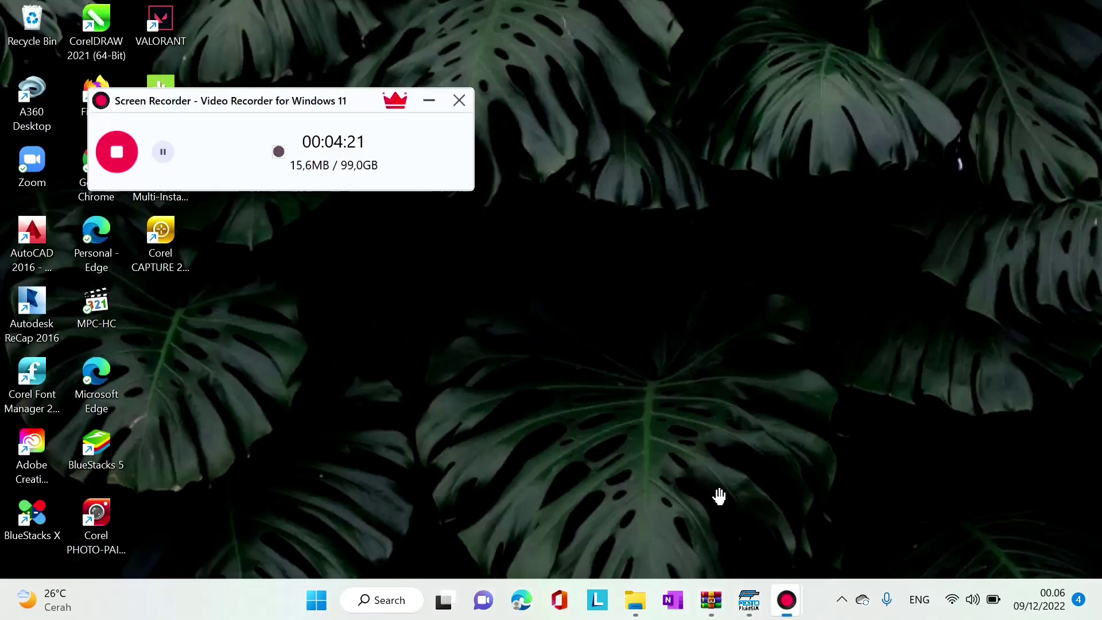
left_click(718, 495)
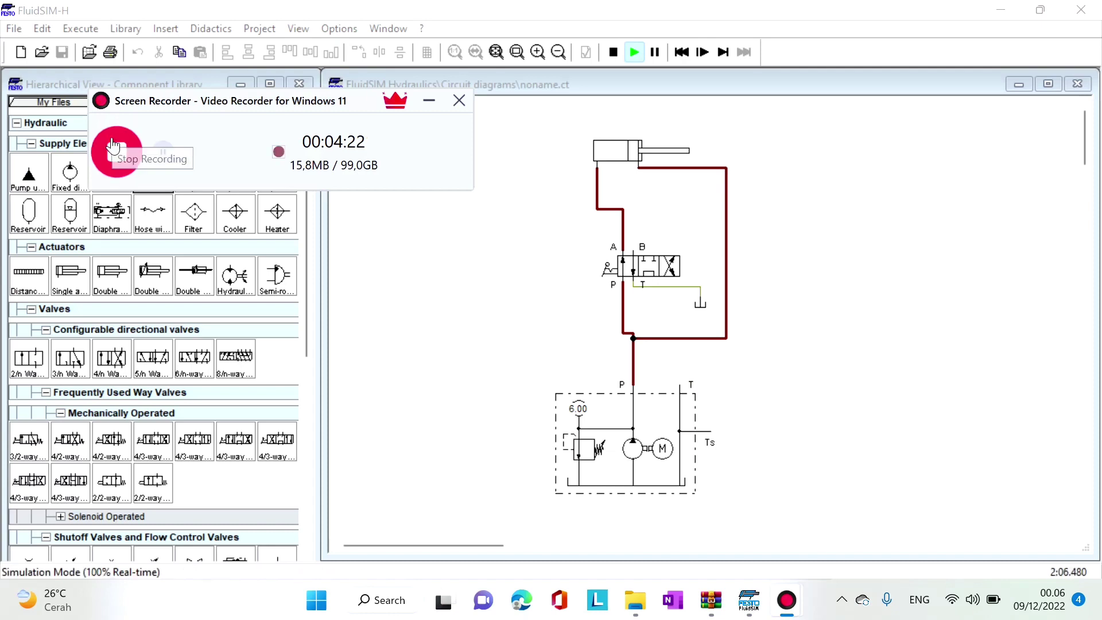
left_click(117, 152)
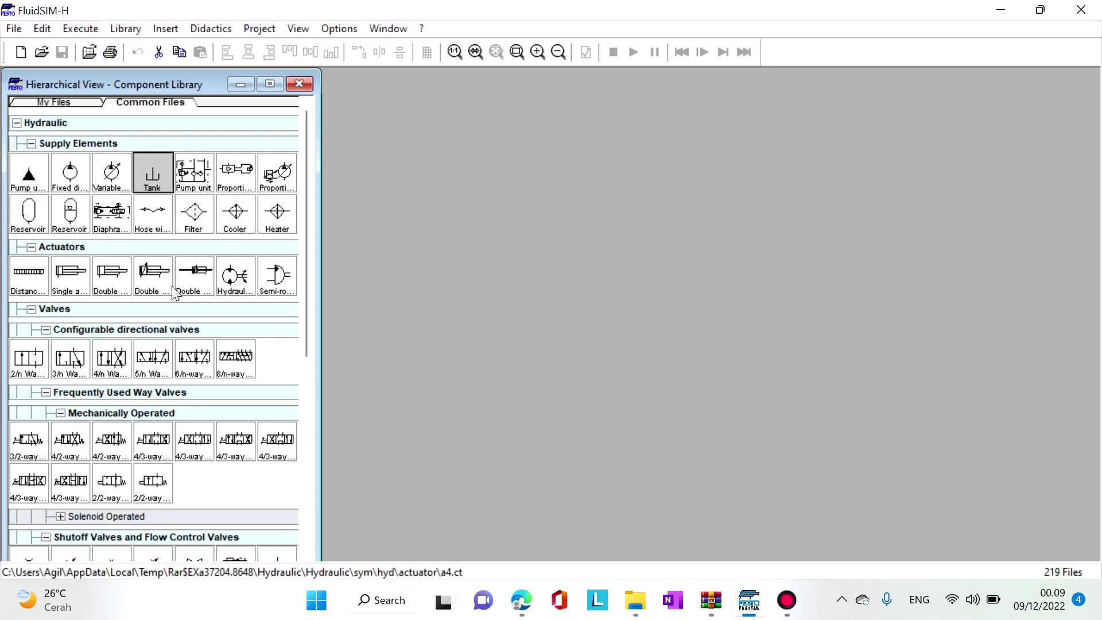
Step: Create a new circuit containing a pump unit, a tank, a 4/3-way hand-lever valve with bypass position and a one-way flow control valve
left_click(23, 60)
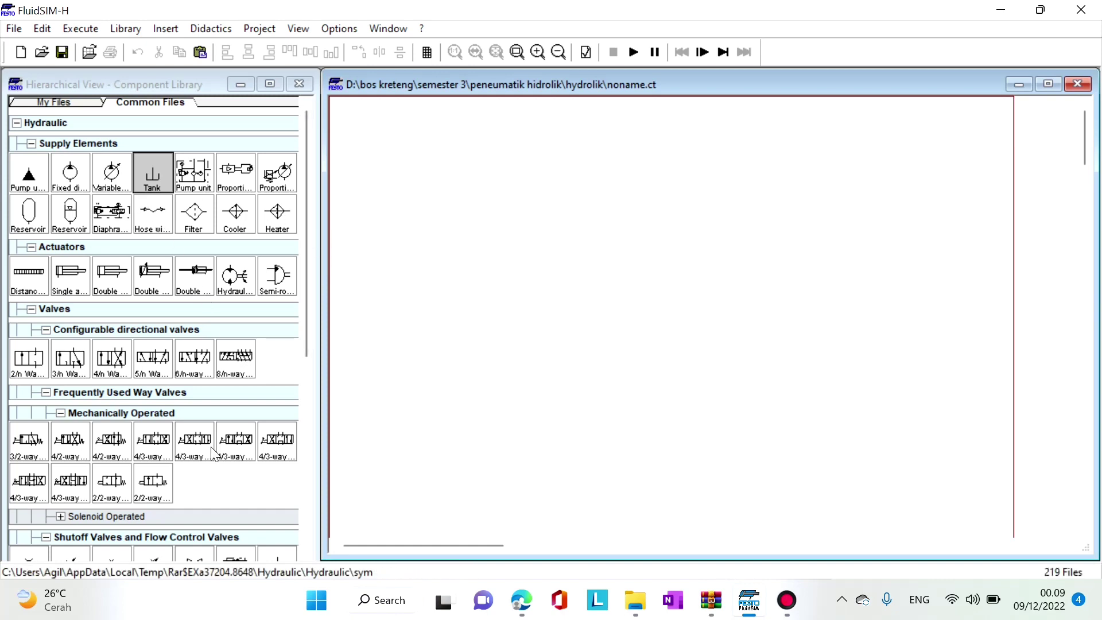
left_click(197, 174)
mouse_move(196, 171)
left_mouse_down()
mouse_move(381, 271)
mouse_move(529, 452)
left_mouse_up()
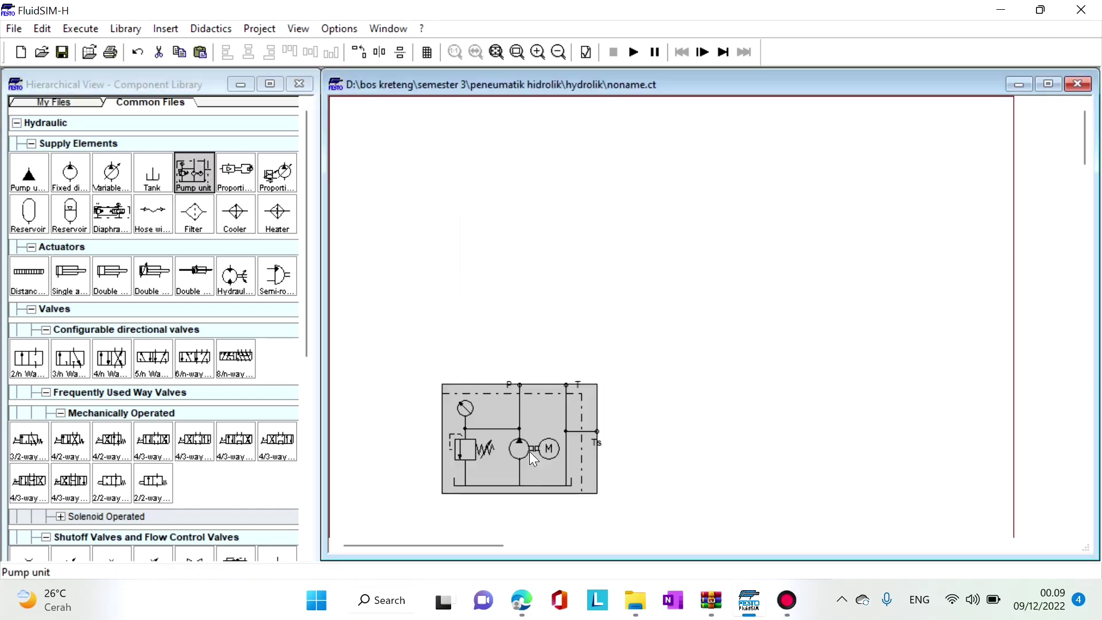
mouse_move(152, 173)
left_mouse_down()
mouse_move(746, 343)
mouse_move(705, 325)
left_mouse_up()
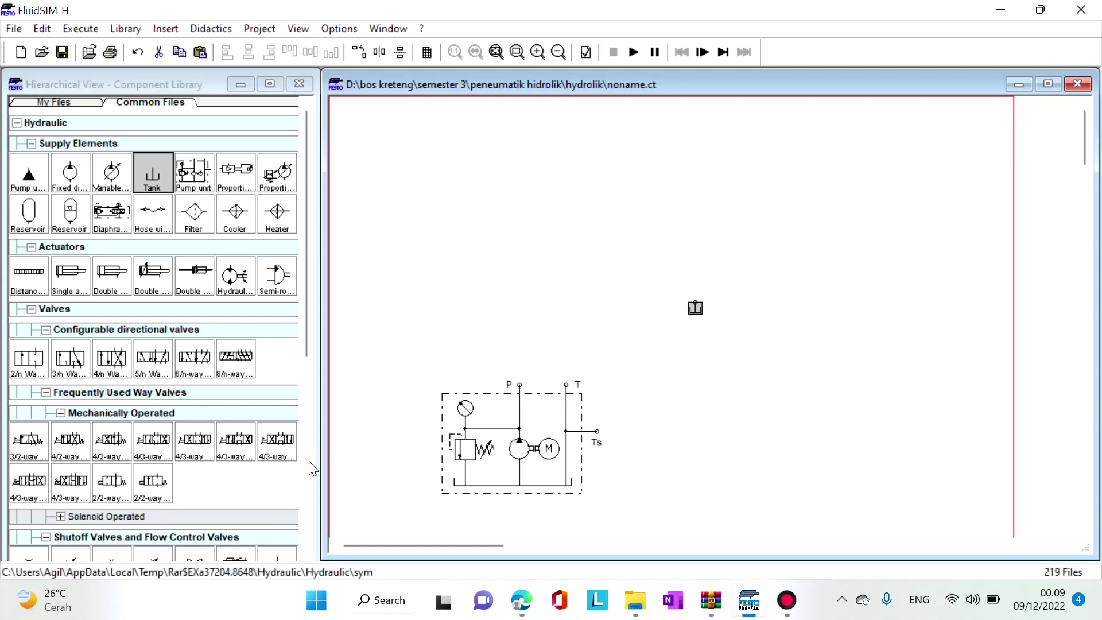
mouse_move(240, 445)
left_mouse_down()
mouse_move(371, 344)
mouse_move(536, 270)
left_mouse_up()
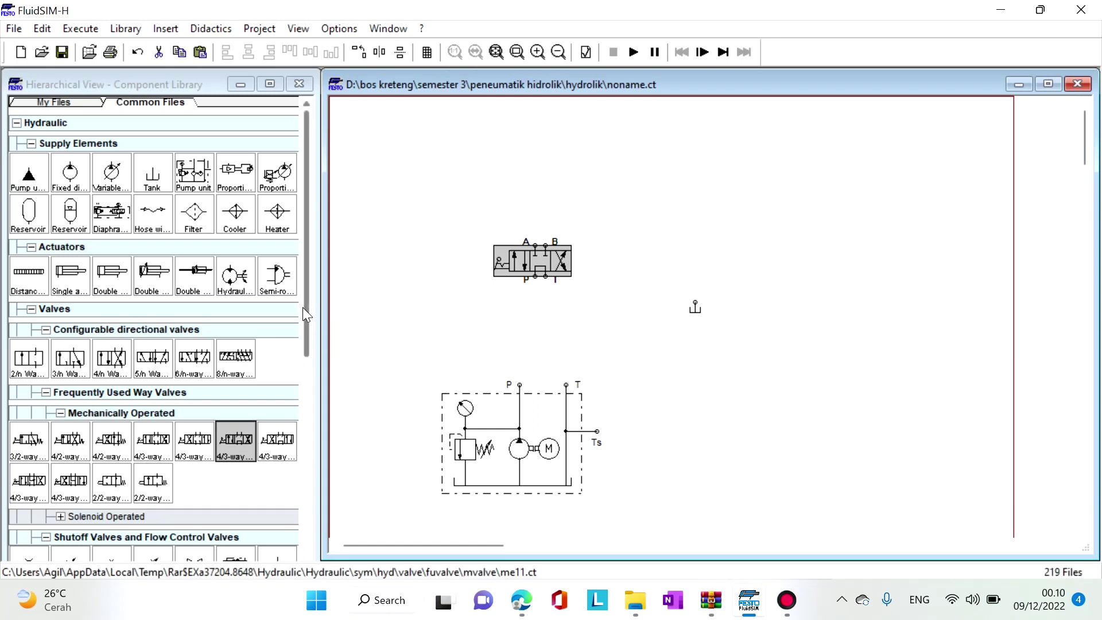
left_click_drag(302, 307, 298, 385)
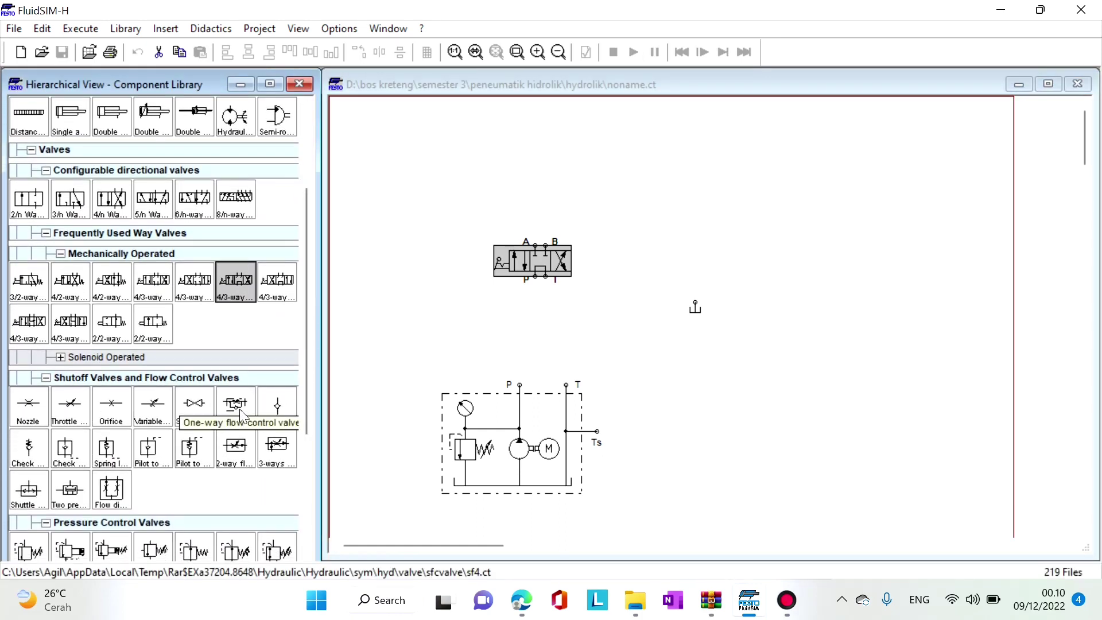
left_click_drag(241, 411, 652, 222)
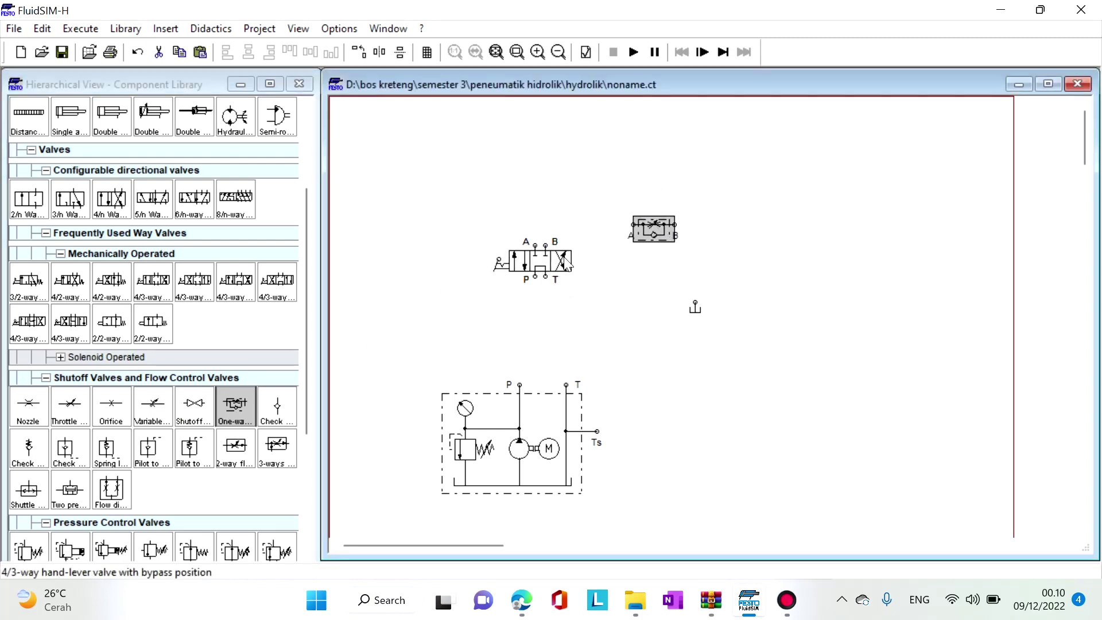
Step: Arrange the 4/3-way valve above the pump unit, the tank slightly below and beside it, and the flow control valve to its upper right
left_click_drag(567, 264, 555, 166)
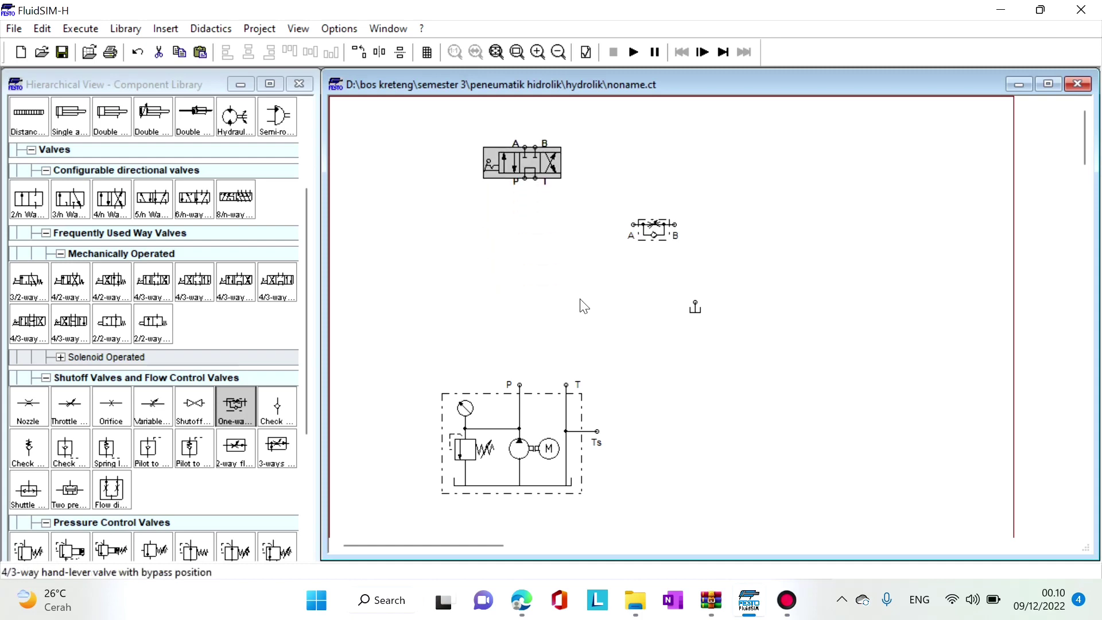
left_click_drag(502, 458, 558, 463)
left_click(697, 310)
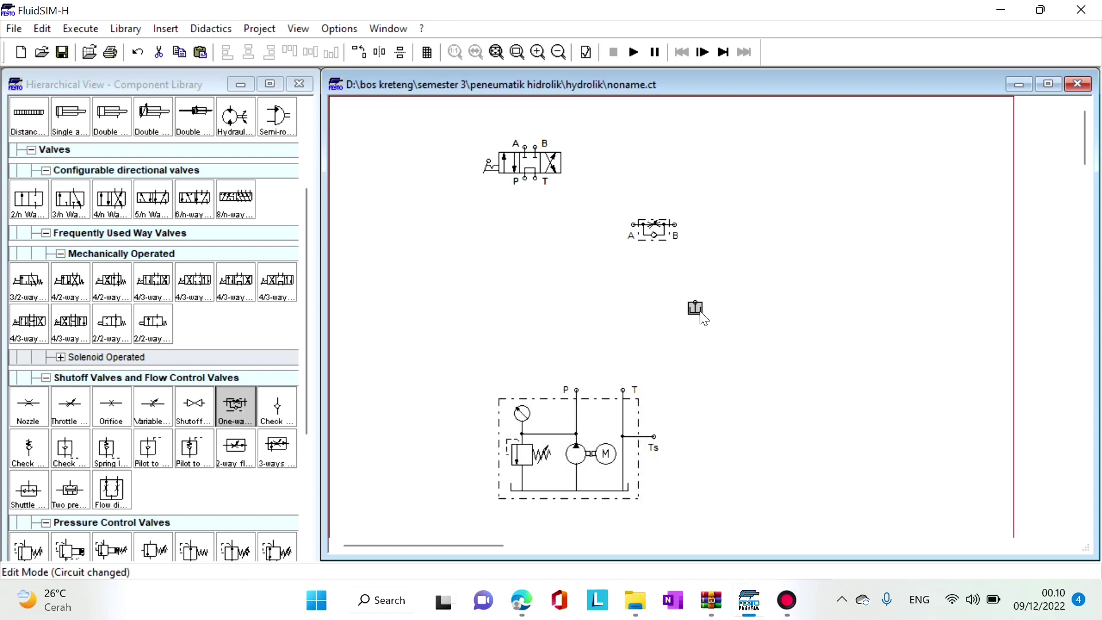
left_click_drag(702, 317, 660, 353)
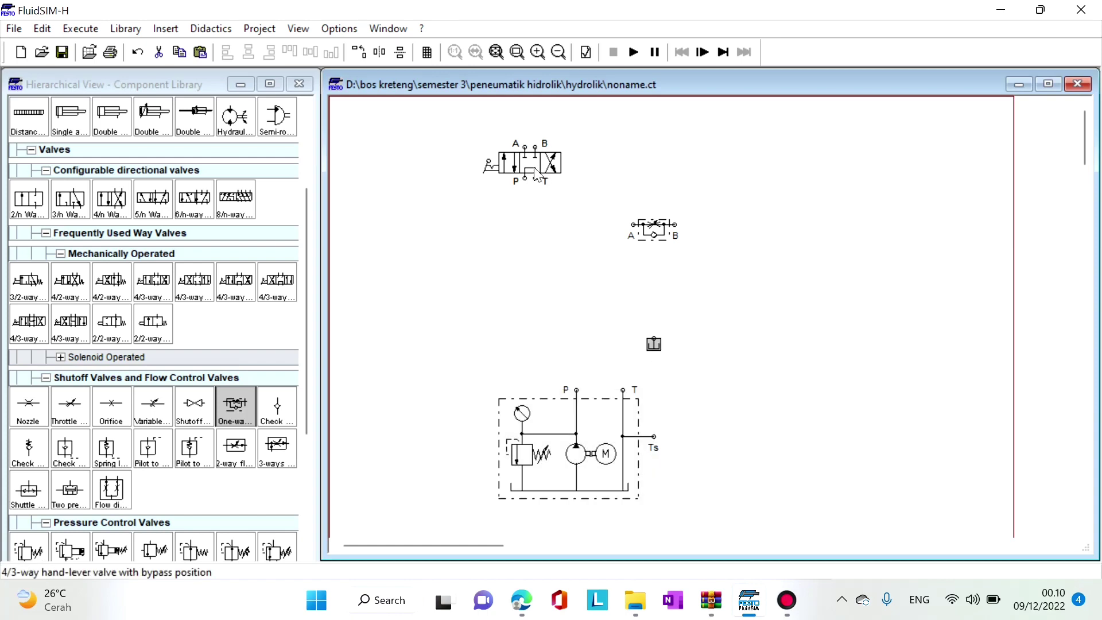
left_click_drag(536, 174, 455, 215)
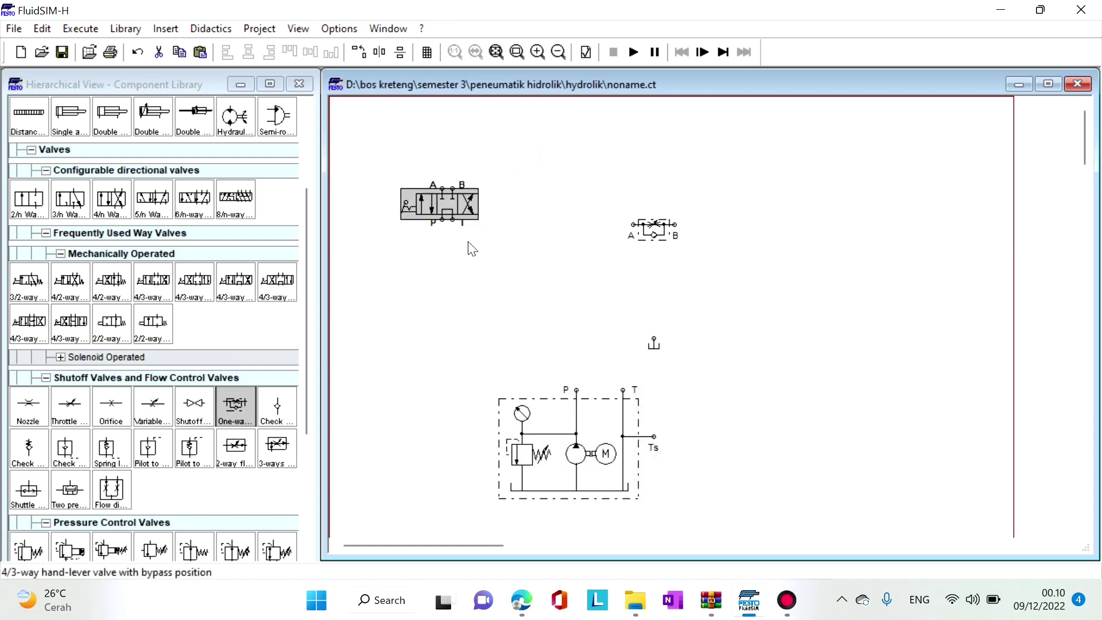
left_click_drag(569, 458, 439, 462)
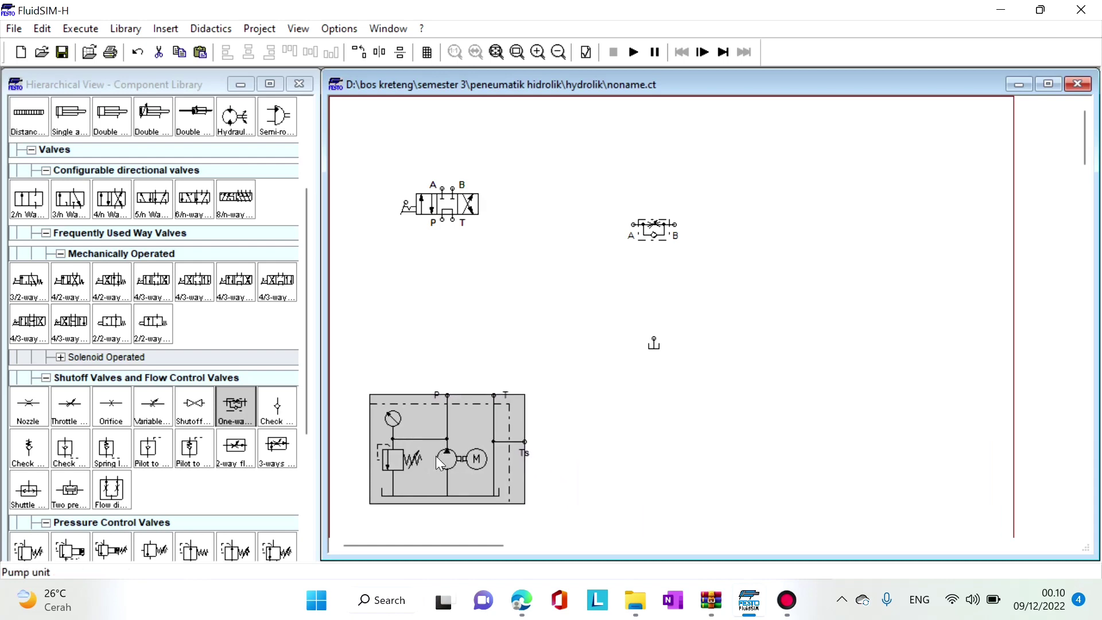
left_click_drag(457, 206, 463, 316)
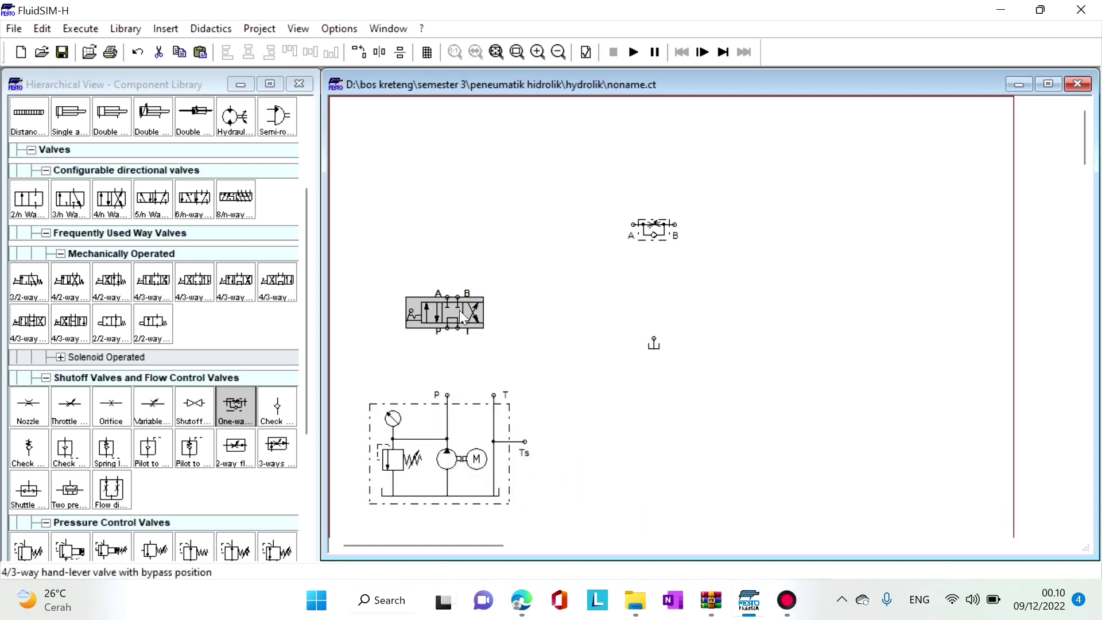
left_click_drag(655, 344, 502, 360)
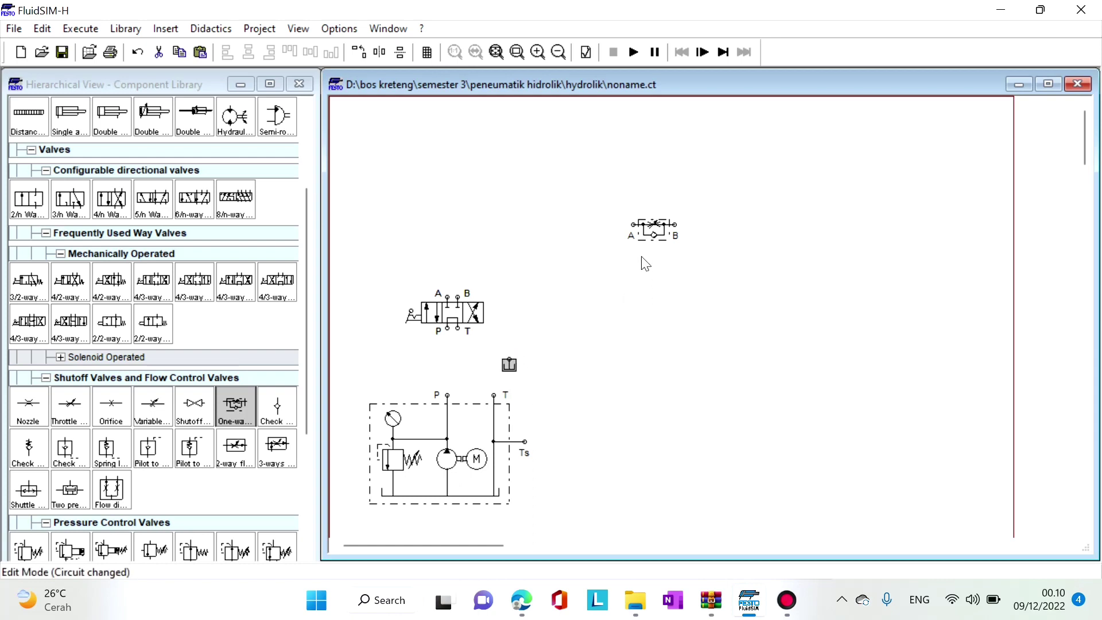
left_click_drag(630, 230, 515, 244)
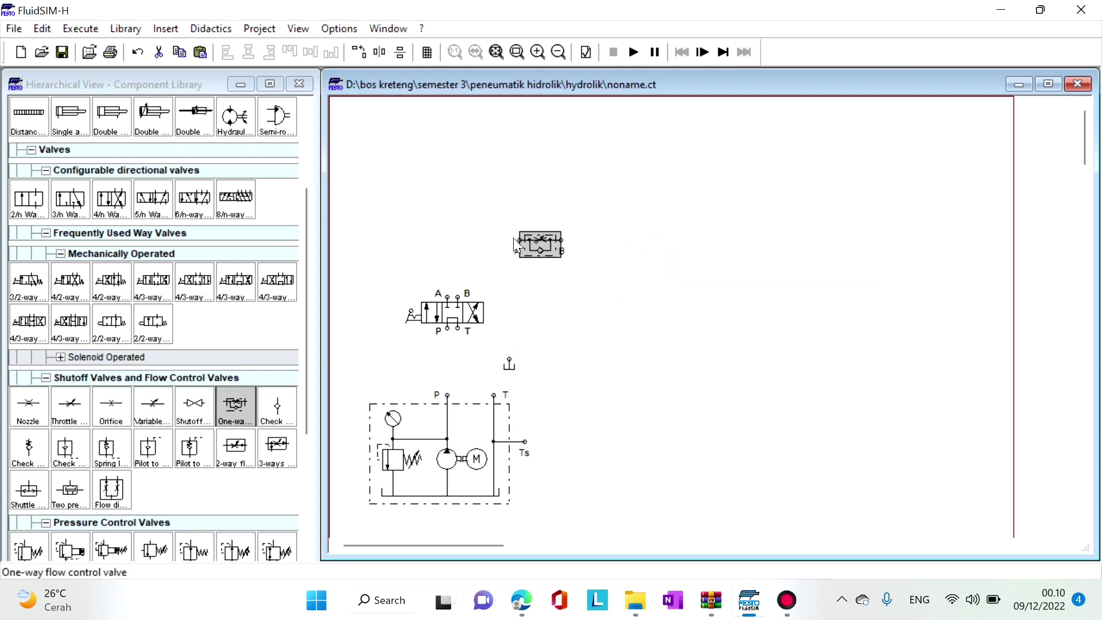
Step: Place a double acting cylinder above the 4/3-way valve and connect its piston-side port to valve port A
left_click(108, 118)
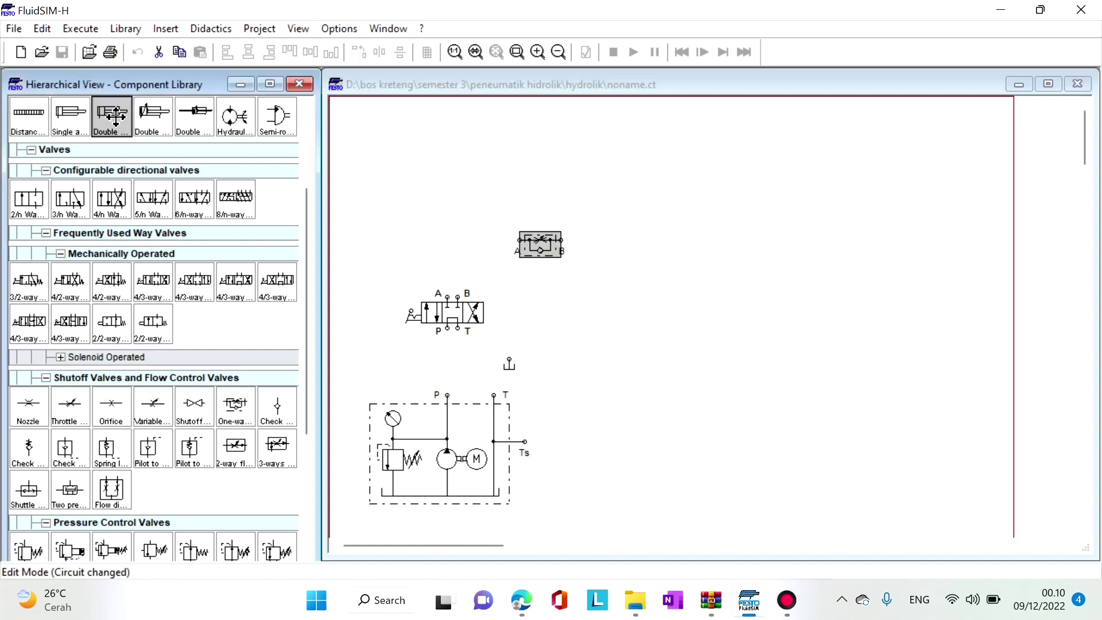
left_click_drag(108, 119, 447, 165)
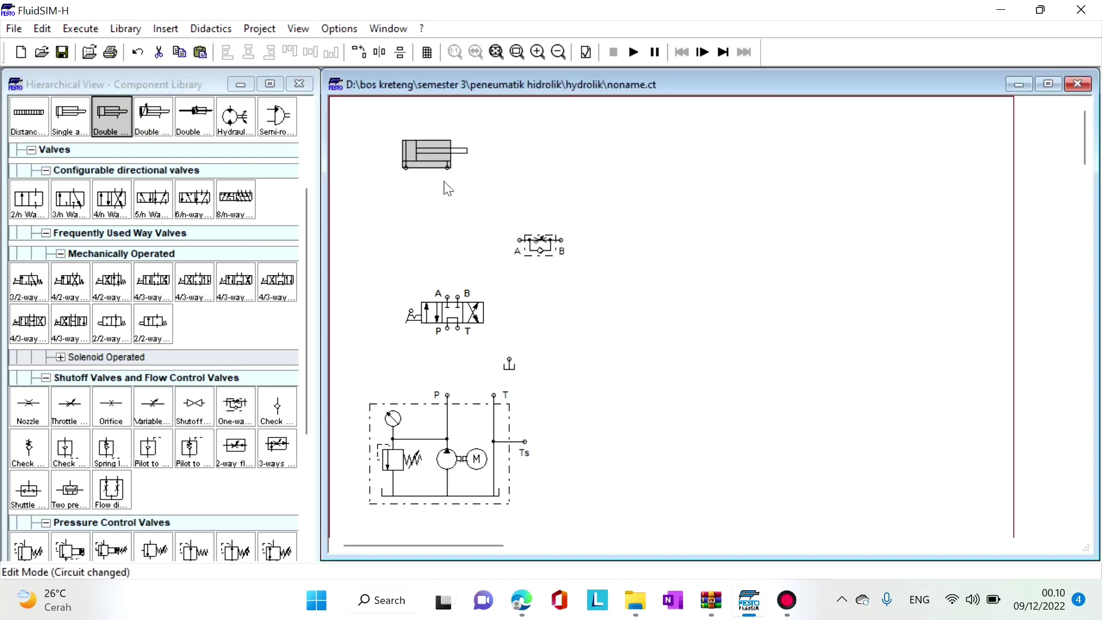
left_click(447, 298)
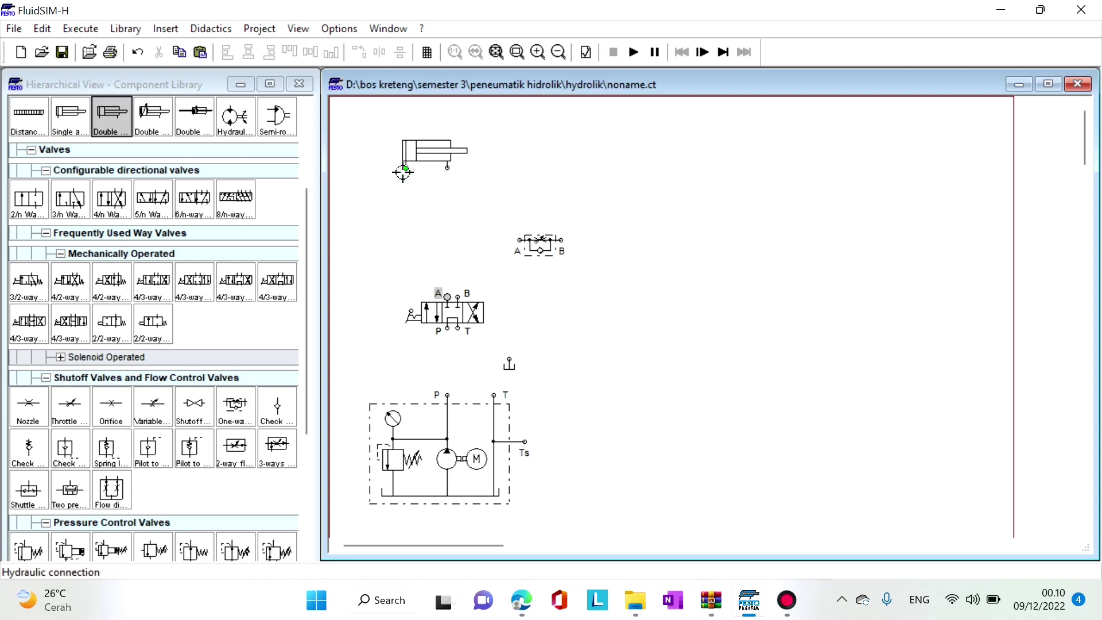
left_click_drag(403, 171, 447, 297)
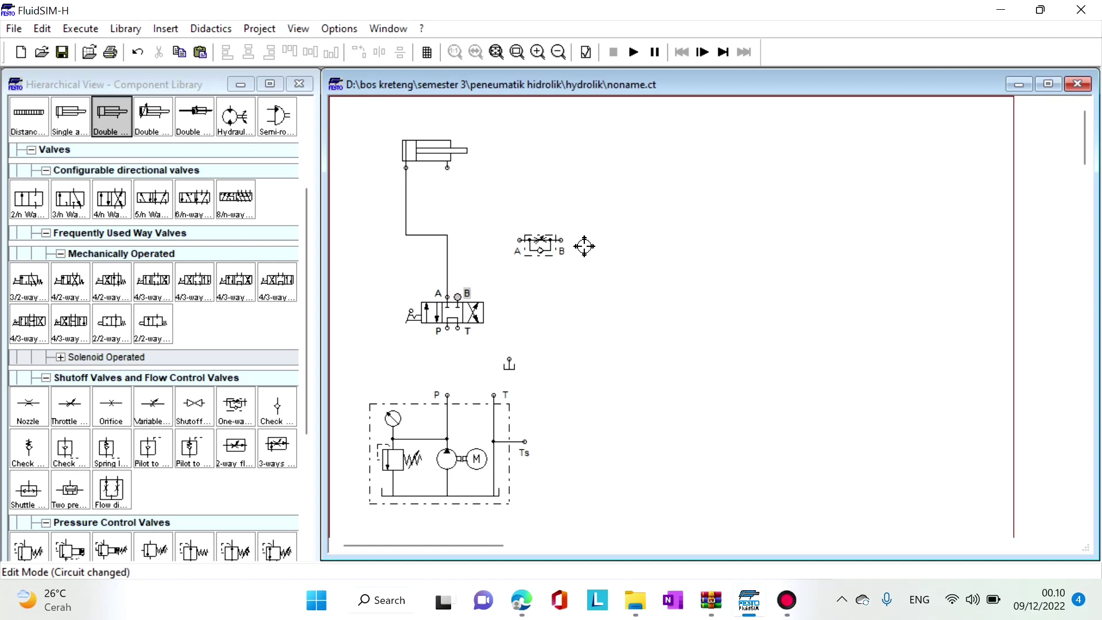
Step: Connect the one-way flow control valve between valve port B and the cylinder's rod-side port, and shift the port A line left
left_click_drag(585, 245, 563, 240)
left_click(449, 168)
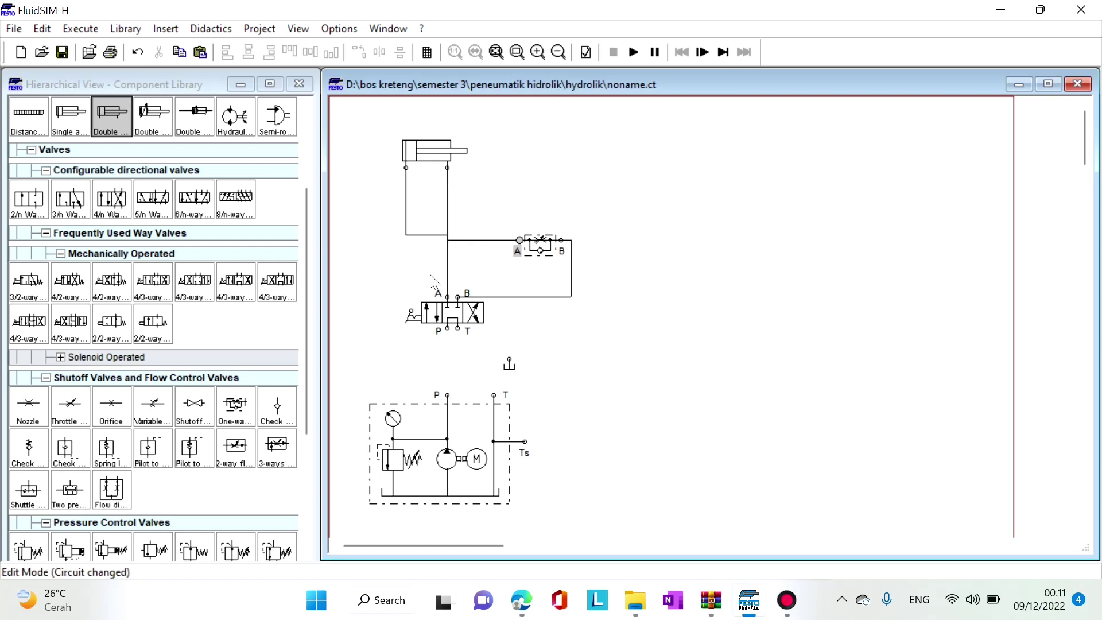
left_click_drag(447, 263, 410, 270)
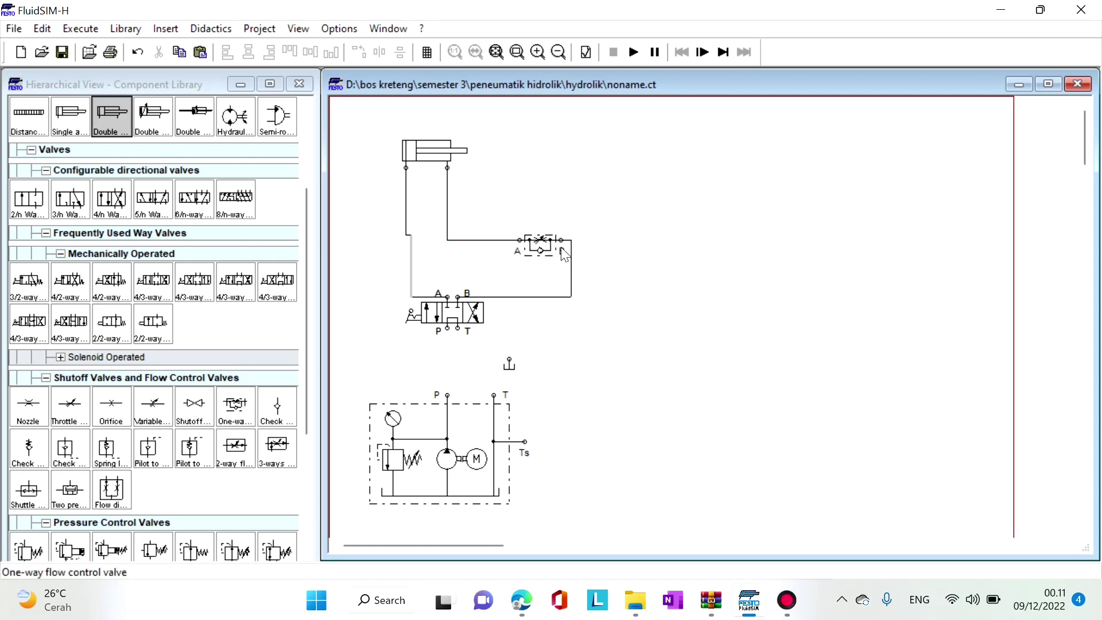
Step: Review the opening level and hydraulic resistance settings of the one-way flow control valve
right_click(542, 247)
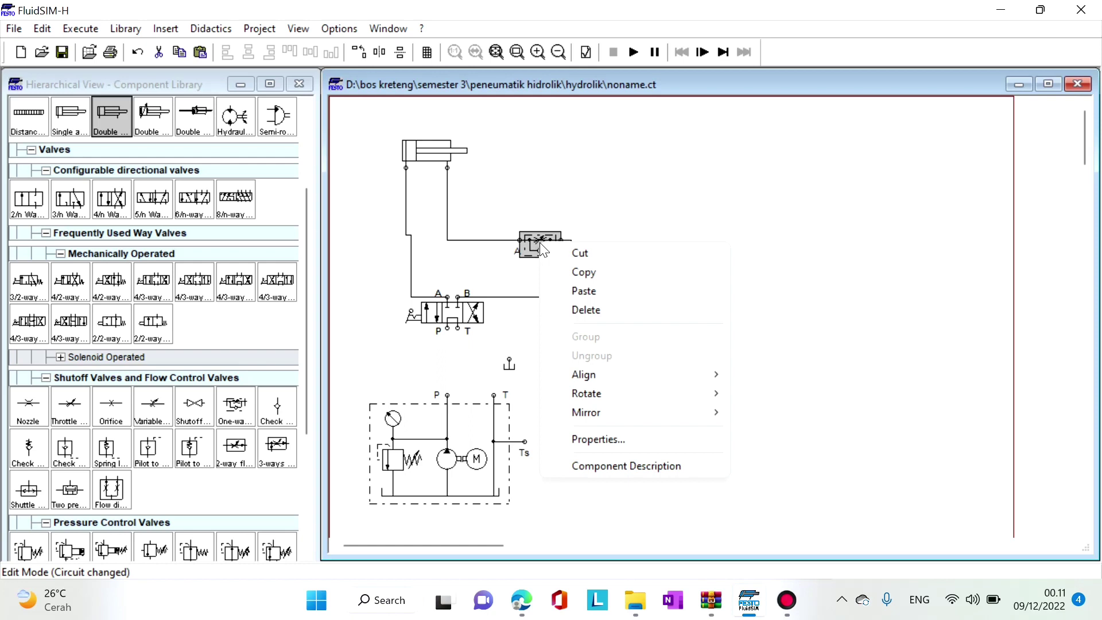
left_click(542, 248)
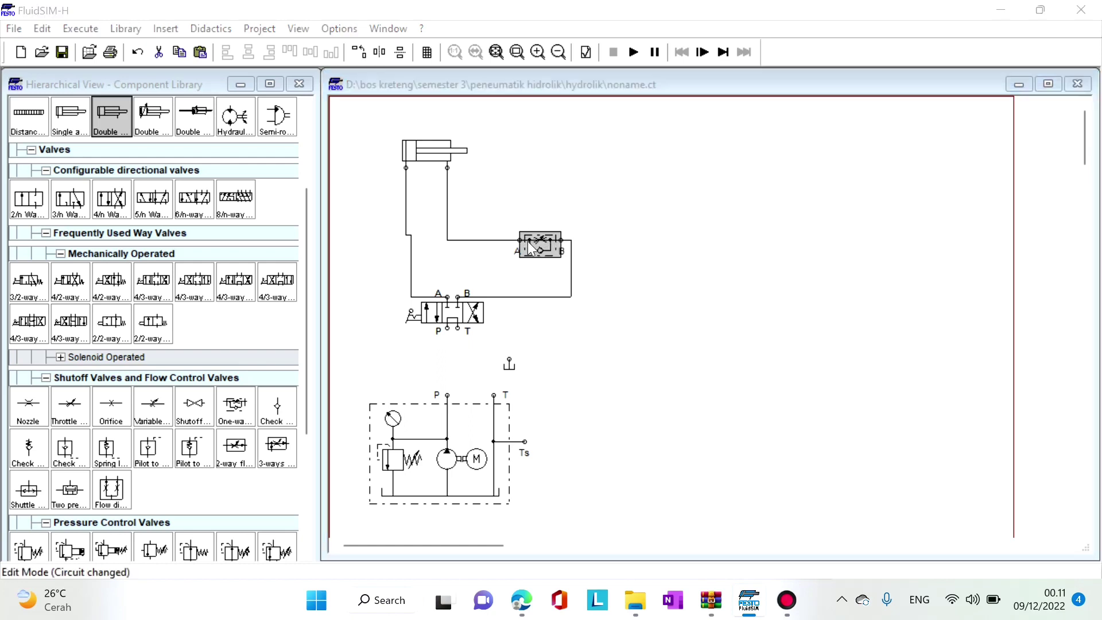
double_click(528, 242)
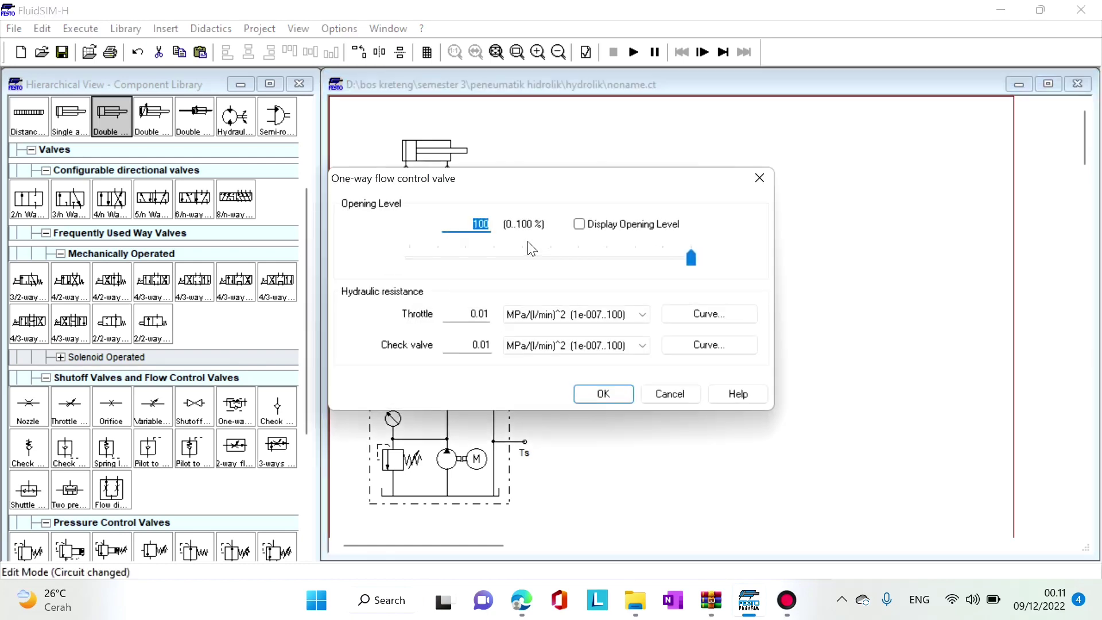
left_click(759, 179)
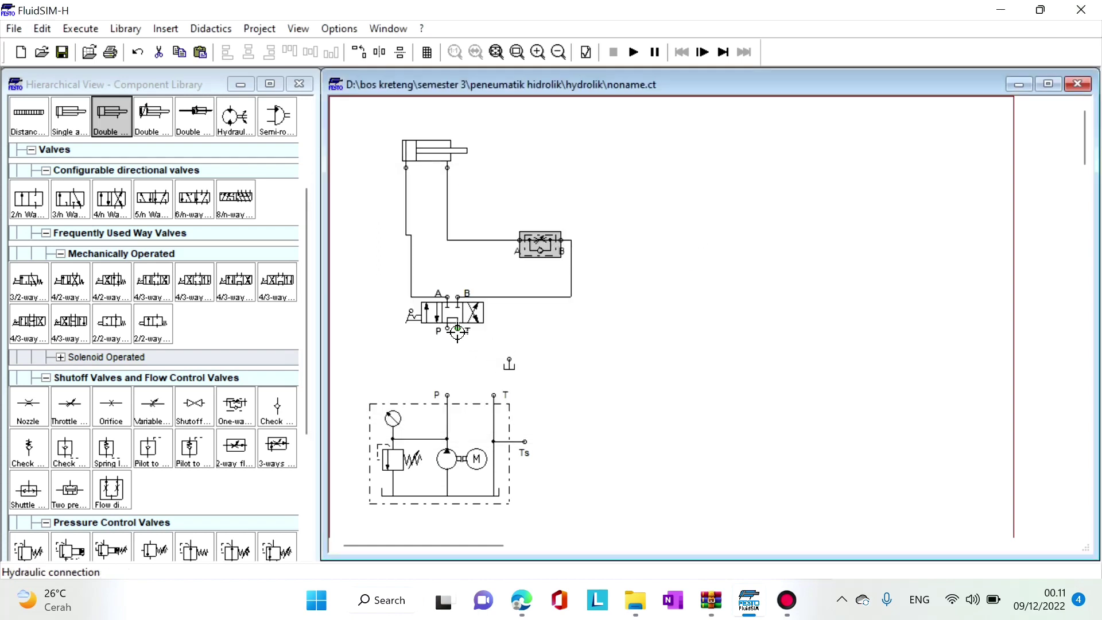
Step: Connect the 4/3-way valve's T port to the tank and the pump unit's P port to the valve's P port
left_click_drag(458, 332, 509, 360)
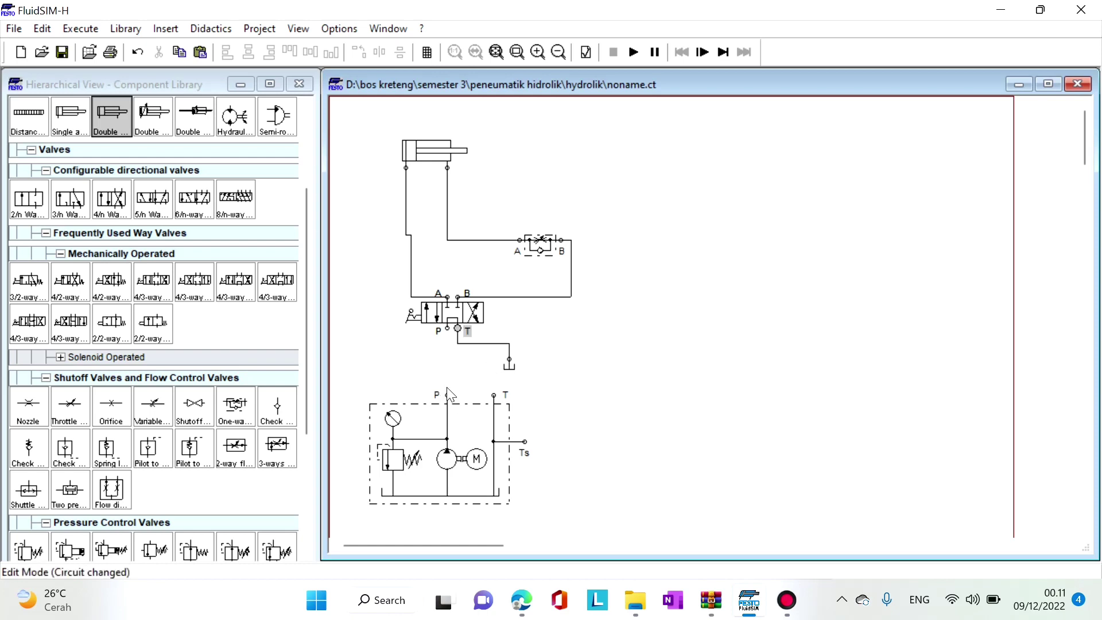
left_click_drag(448, 395, 448, 329)
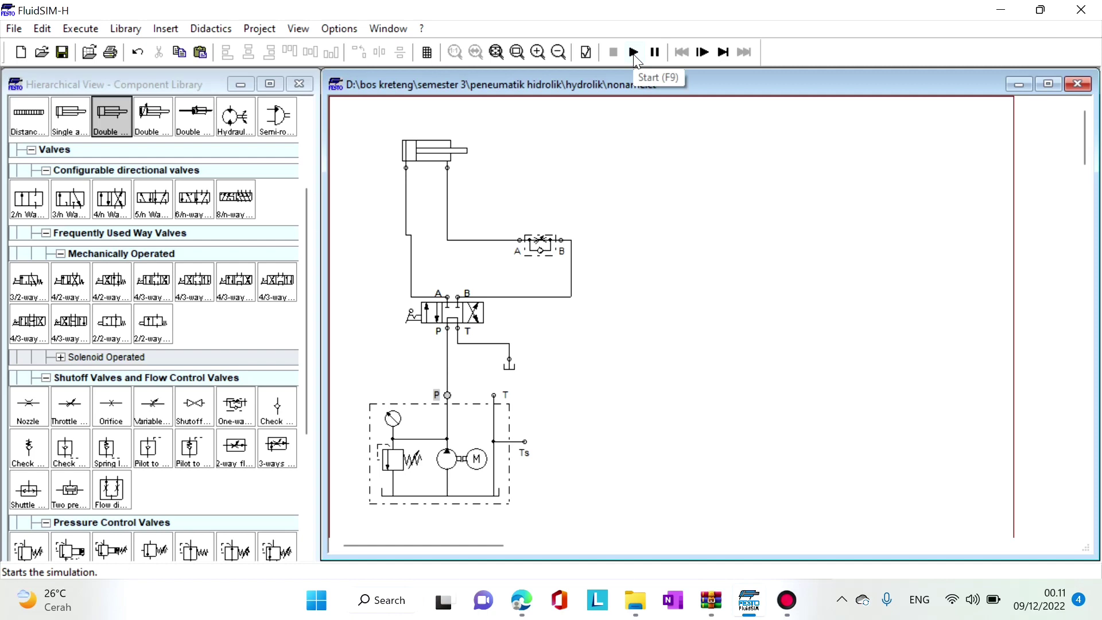
Step: Start the simulation of the flow control circuit despite the open-connections warning
left_click(634, 53)
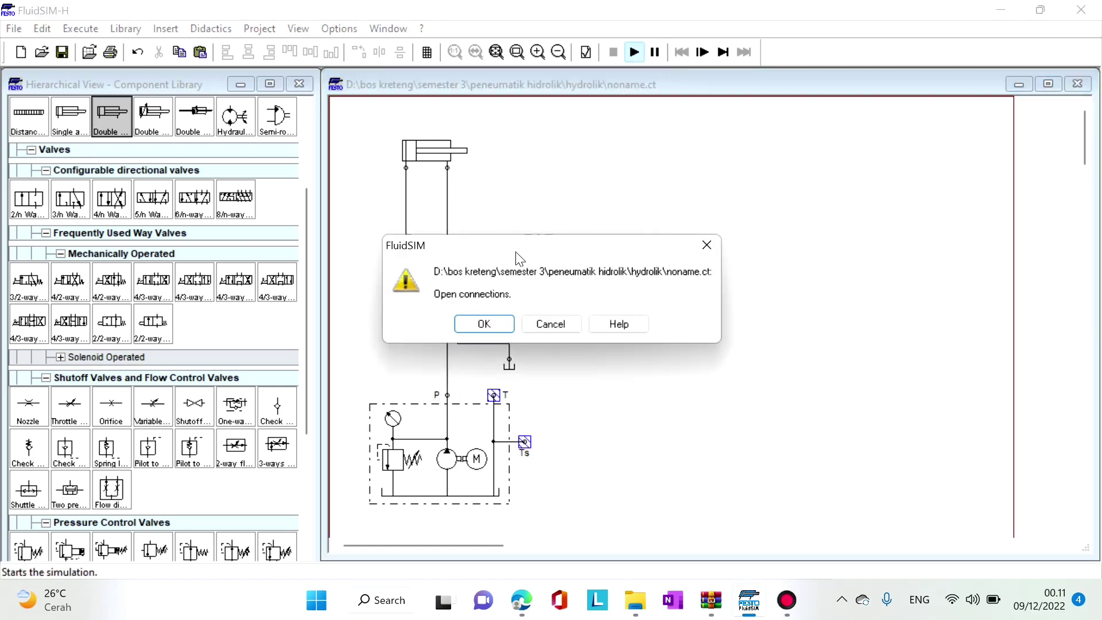
left_click(497, 327)
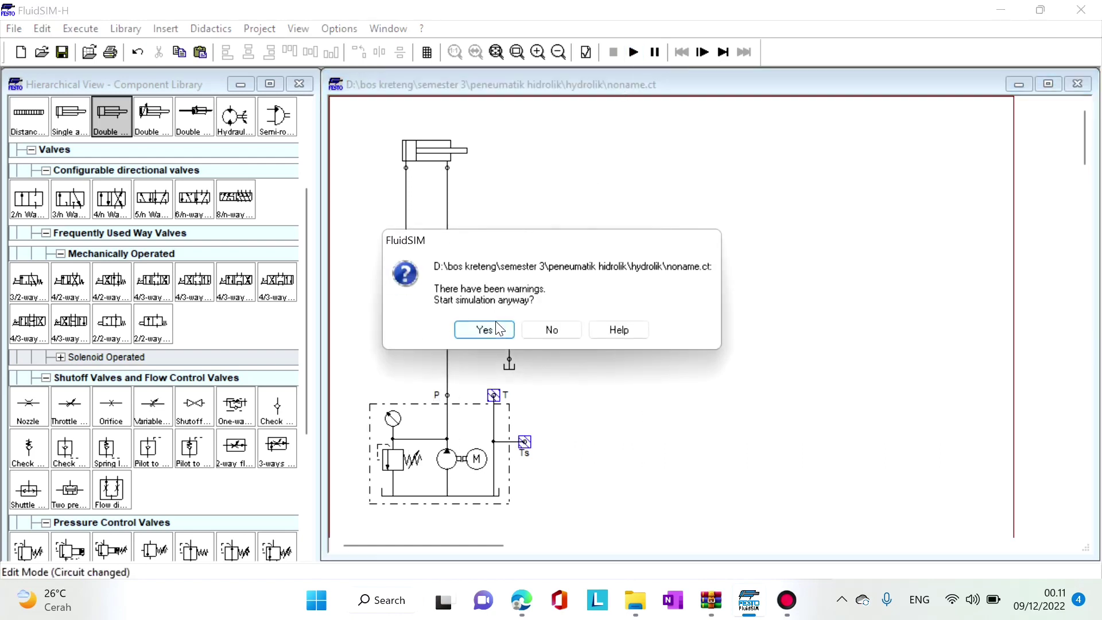
left_click(496, 327)
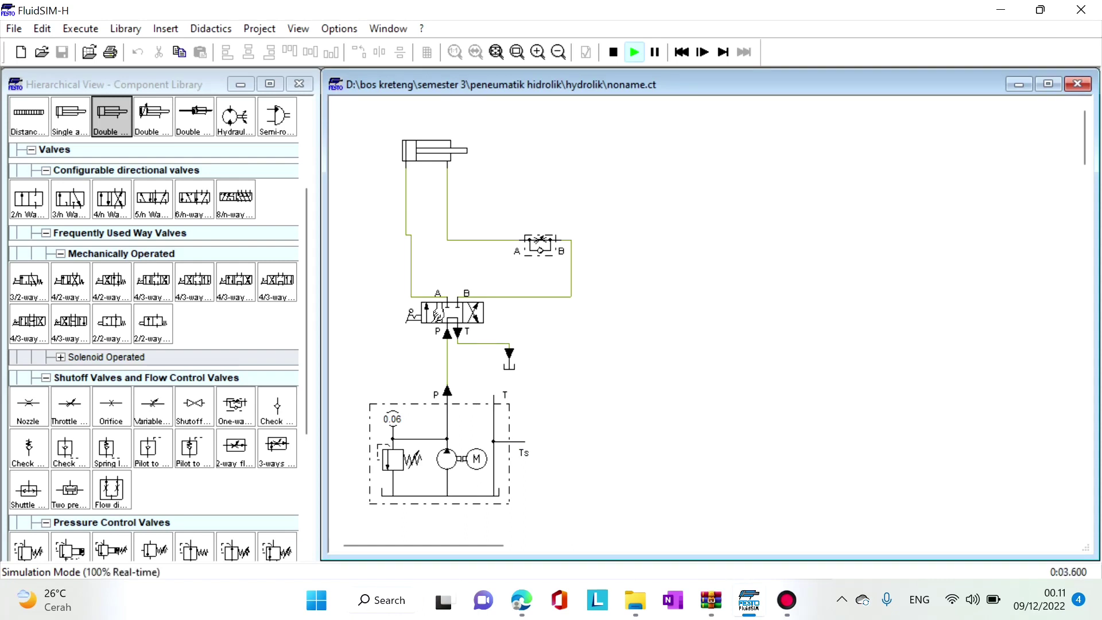
Step: Switch the 4/3-way hand-lever valve through its positions to extend and retract the cylinder, and stop the simulation
left_click(438, 314)
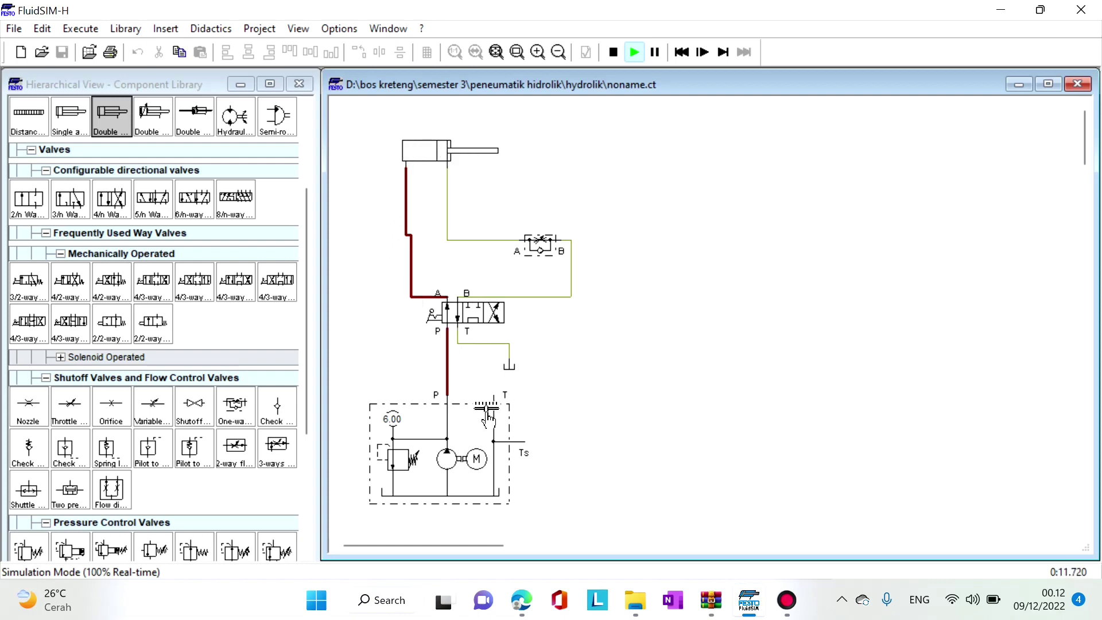
left_click(495, 312)
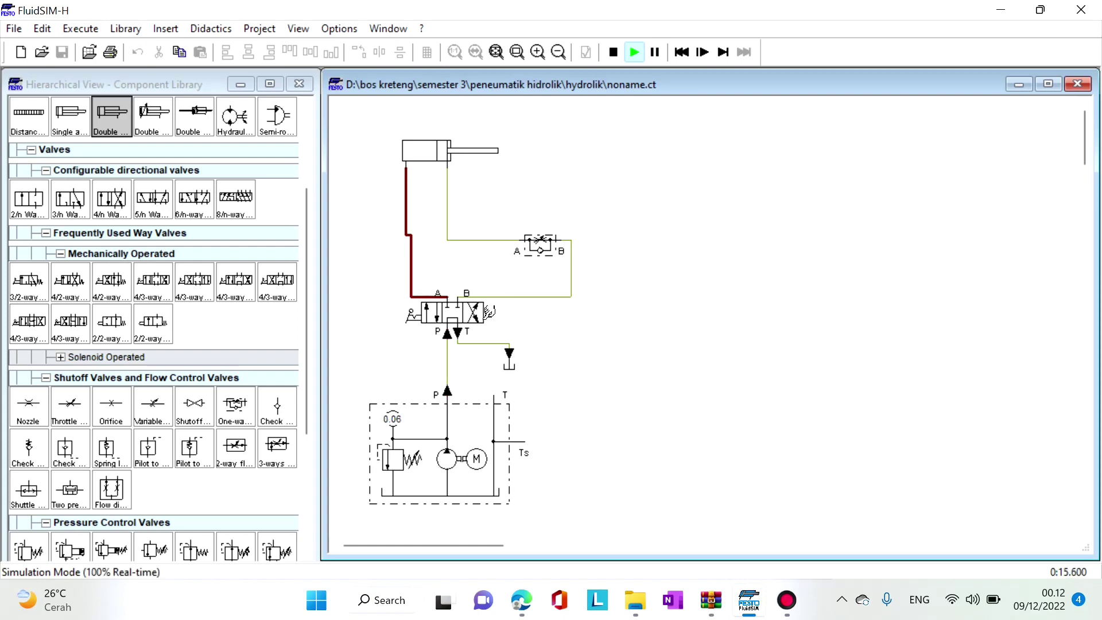
left_click(489, 312)
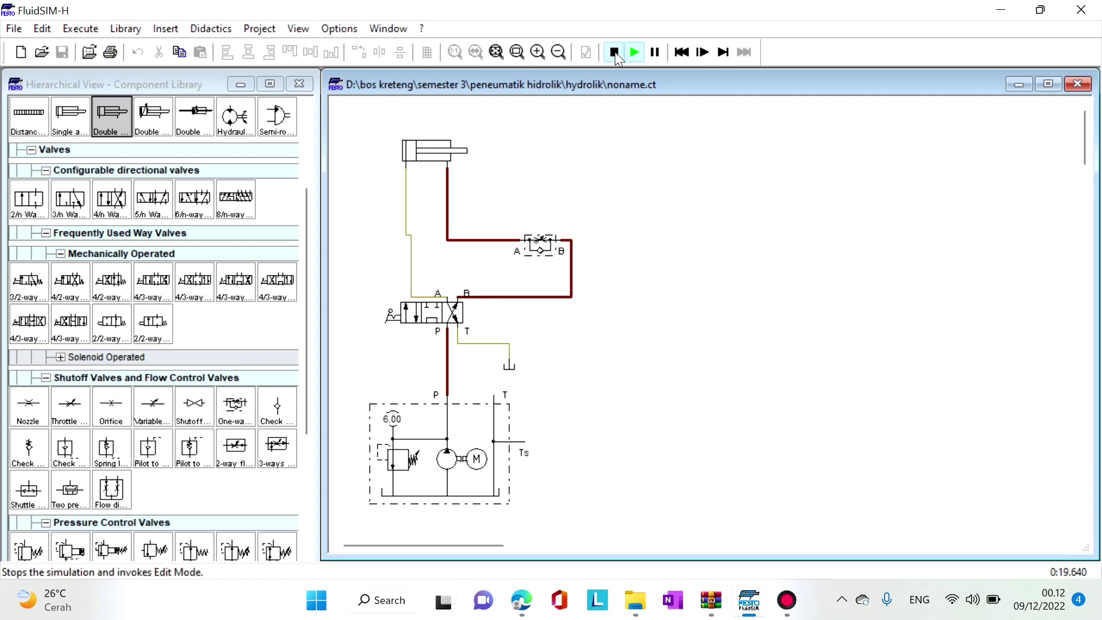
left_click(614, 52)
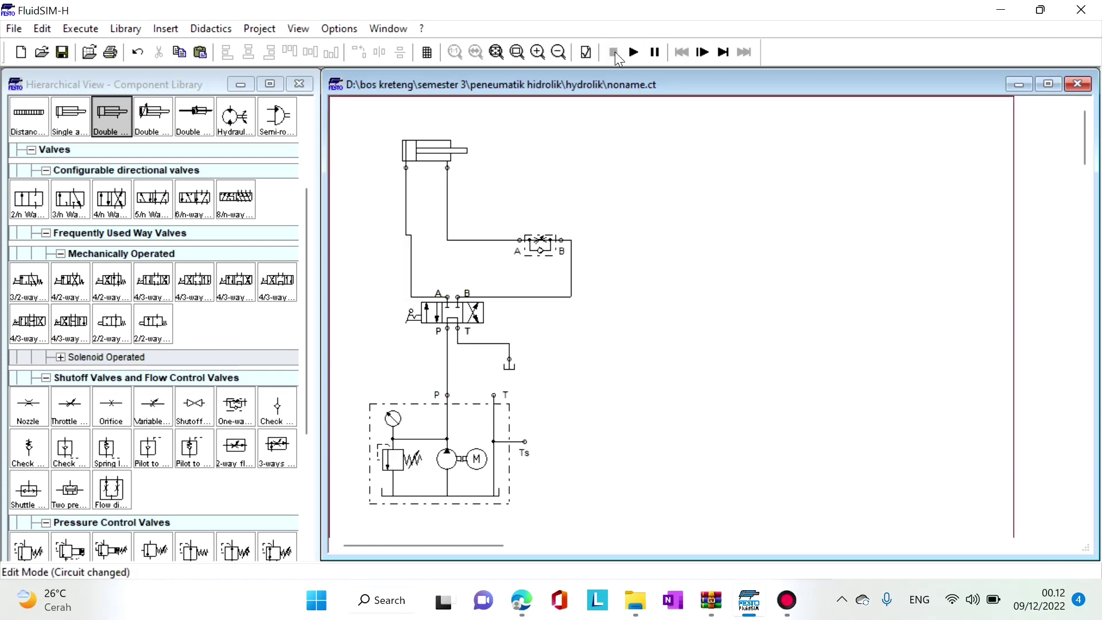
Step: Delete the double-acting cylinder and place a hydraulic motor above the 4/3-way valve in its place
left_click(432, 150)
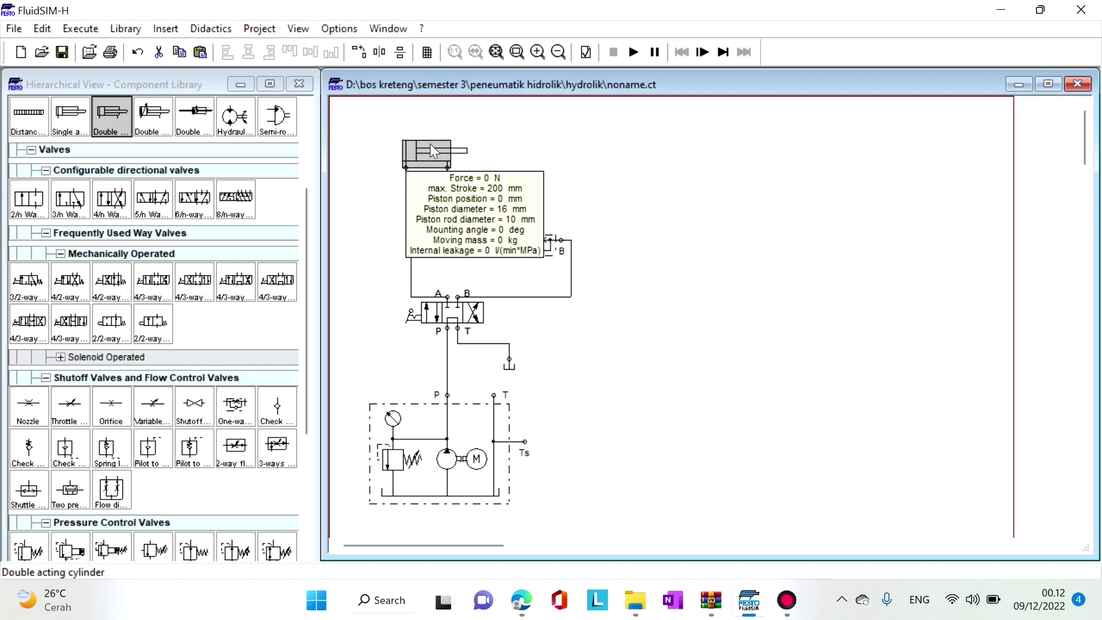
right_click(430, 144)
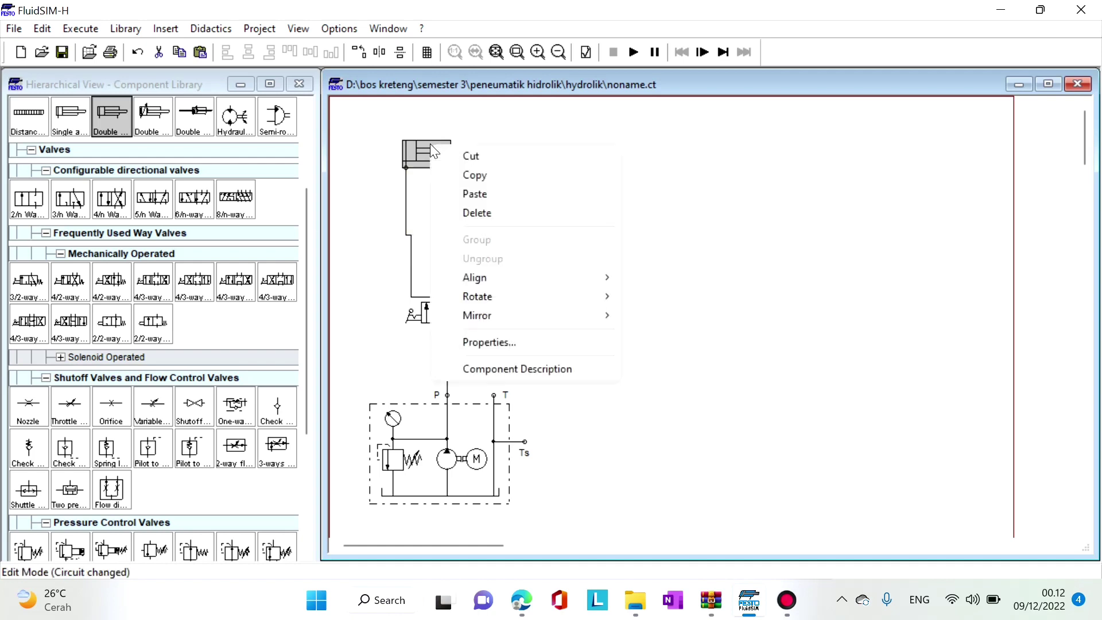
left_click(472, 215)
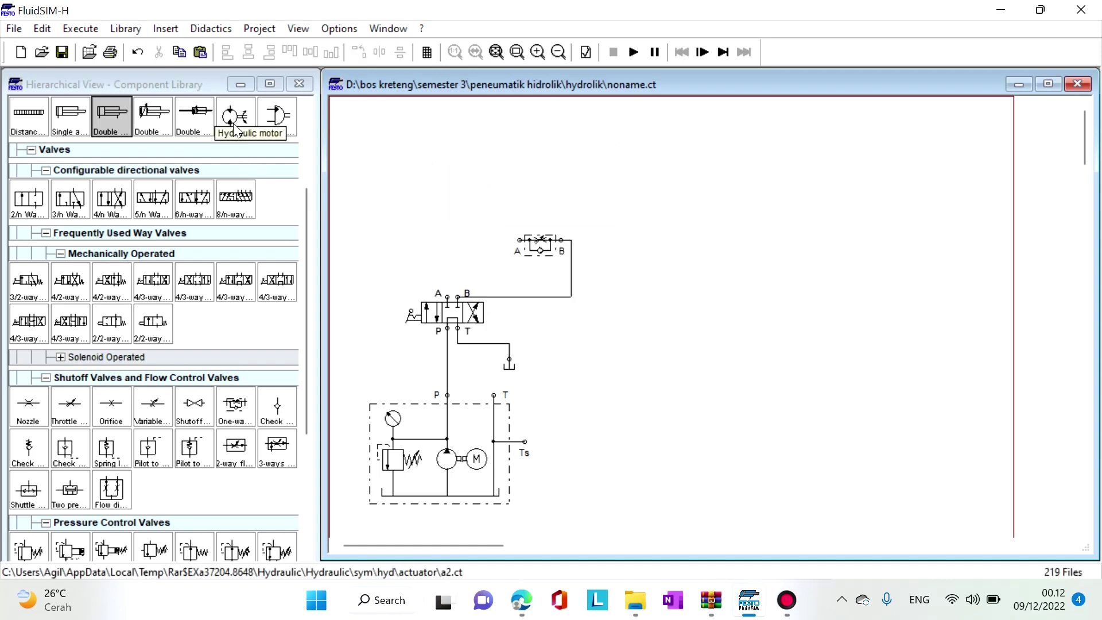
left_click_drag(235, 127, 453, 194)
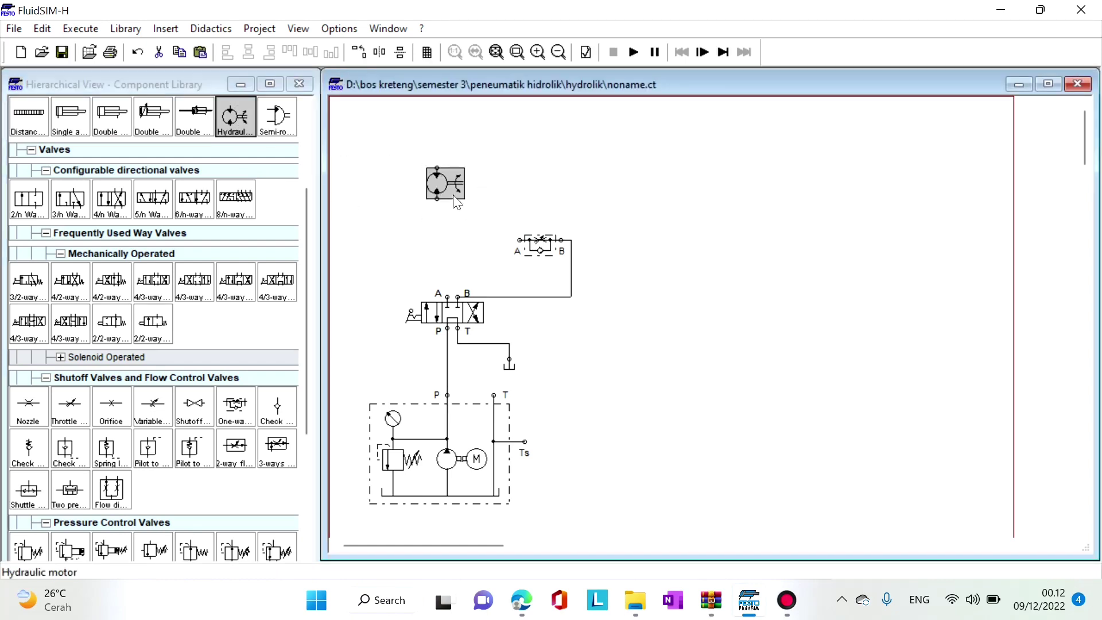
Step: Connect the 4/3-way valve's A port to the motor's upper port and the flow control valve's A port to its lower port
left_click(445, 296)
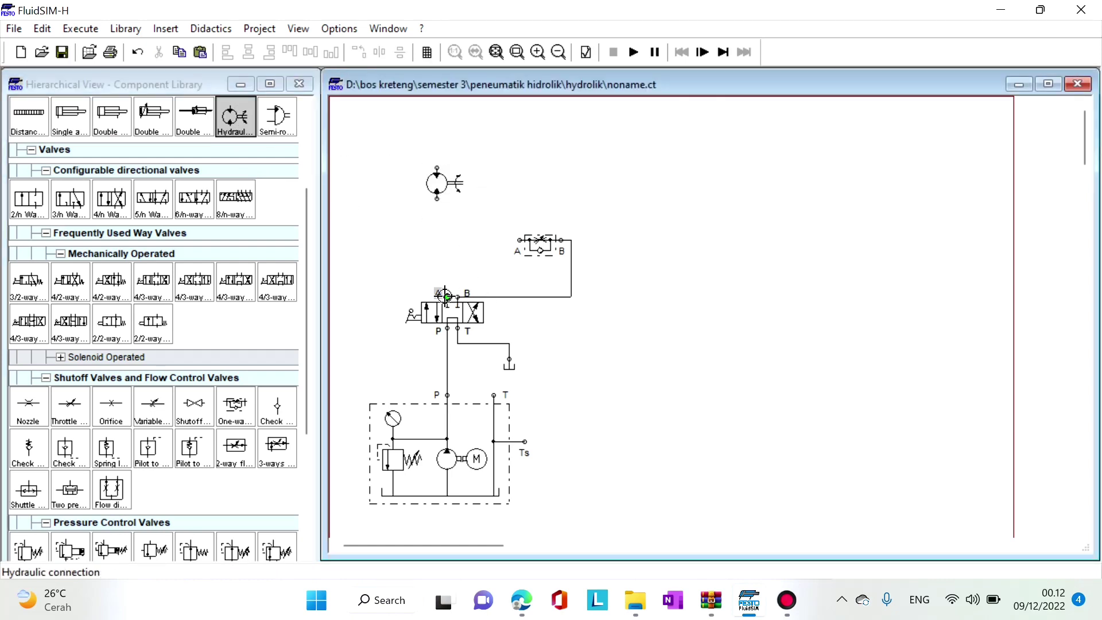
mouse_move(443, 293)
left_mouse_down()
mouse_move(389, 165)
mouse_move(435, 157)
mouse_move(437, 168)
left_mouse_up()
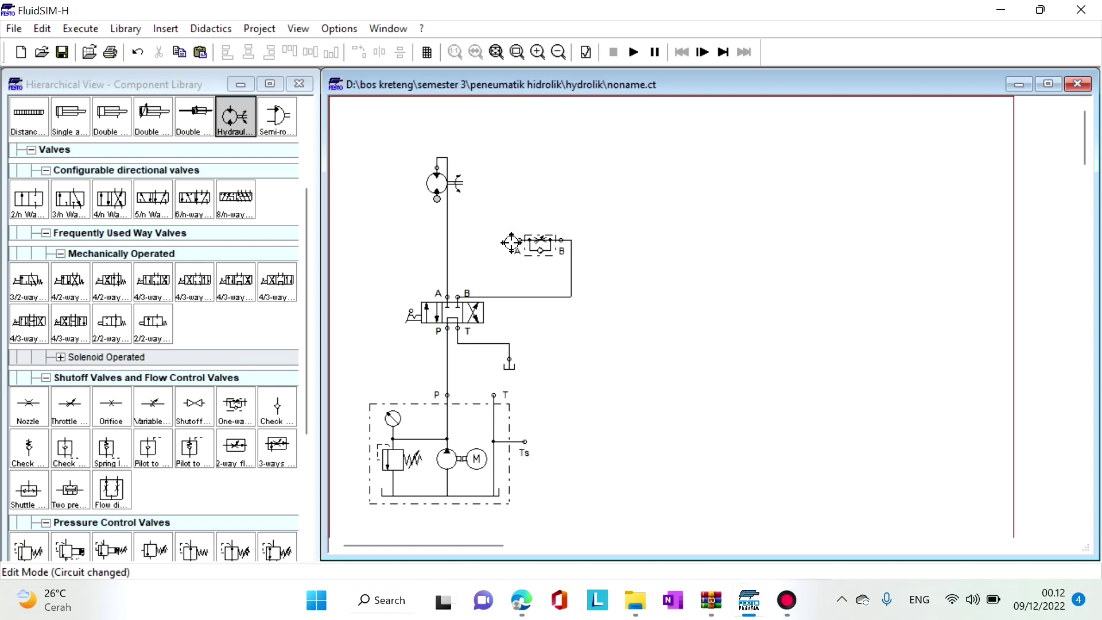
left_click_drag(520, 240, 437, 199)
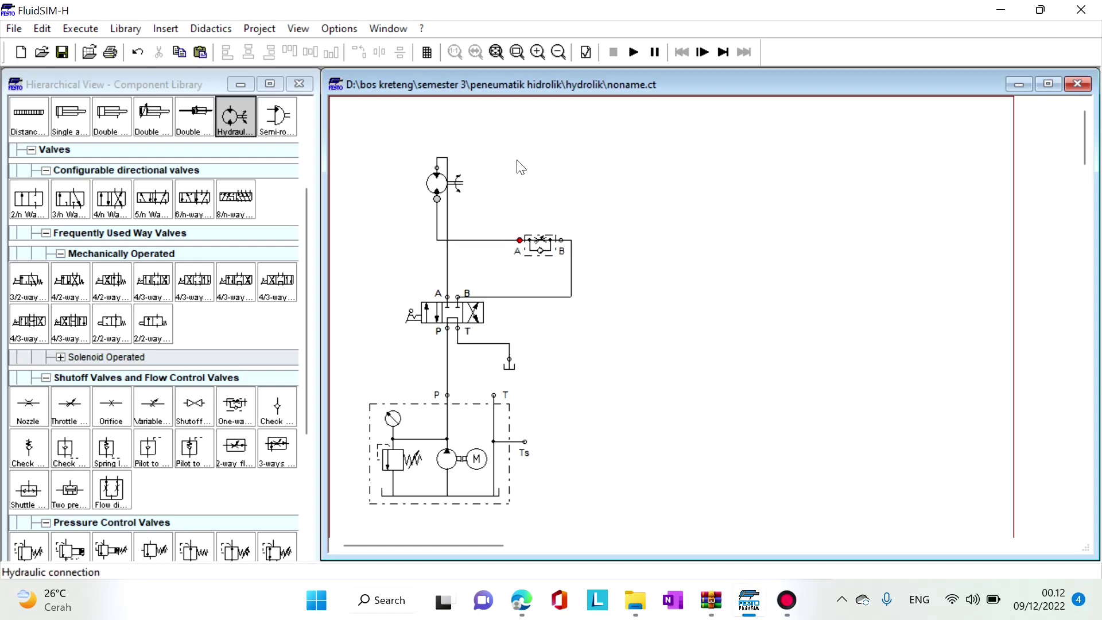
Step: Start the simulation of the hydraulic motor circuit despite the open-connections warning
left_click(634, 52)
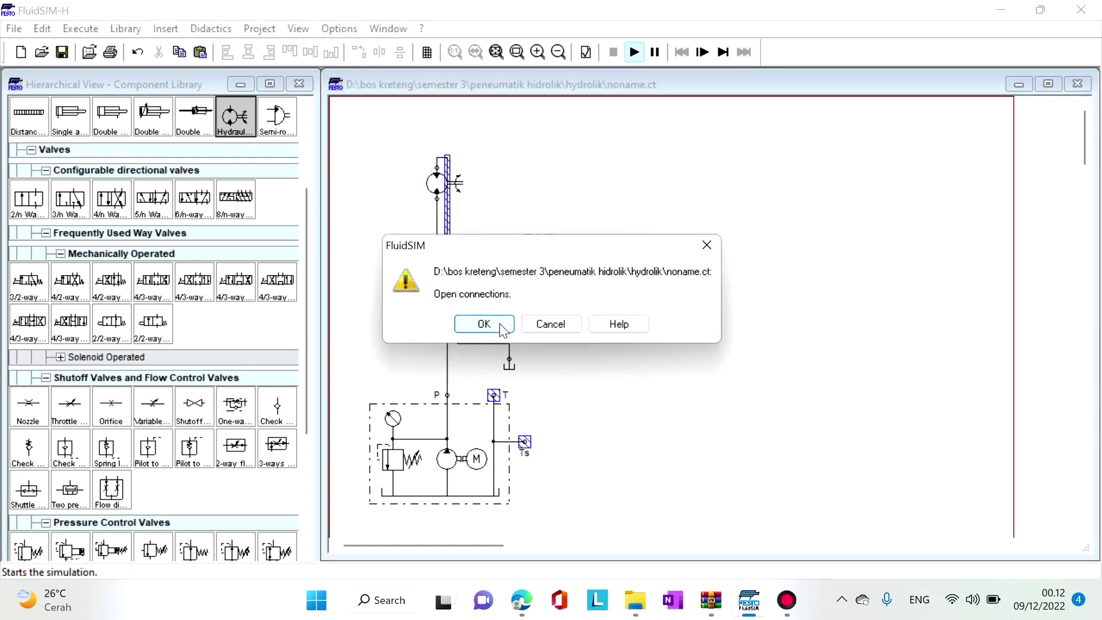
left_click(502, 328)
left_click(502, 328)
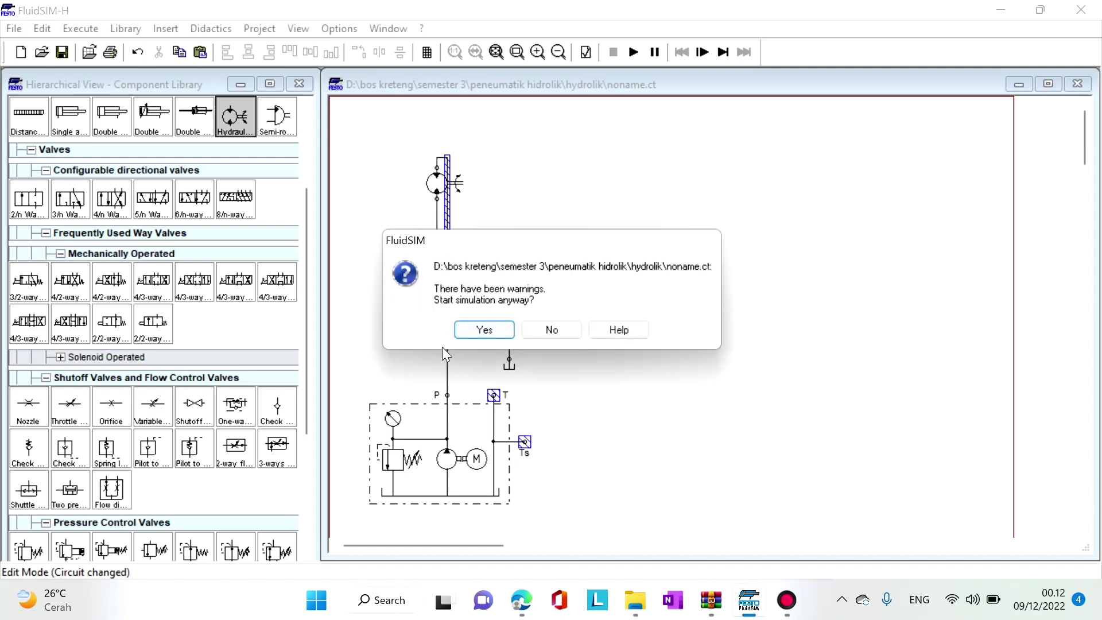
left_click(470, 332)
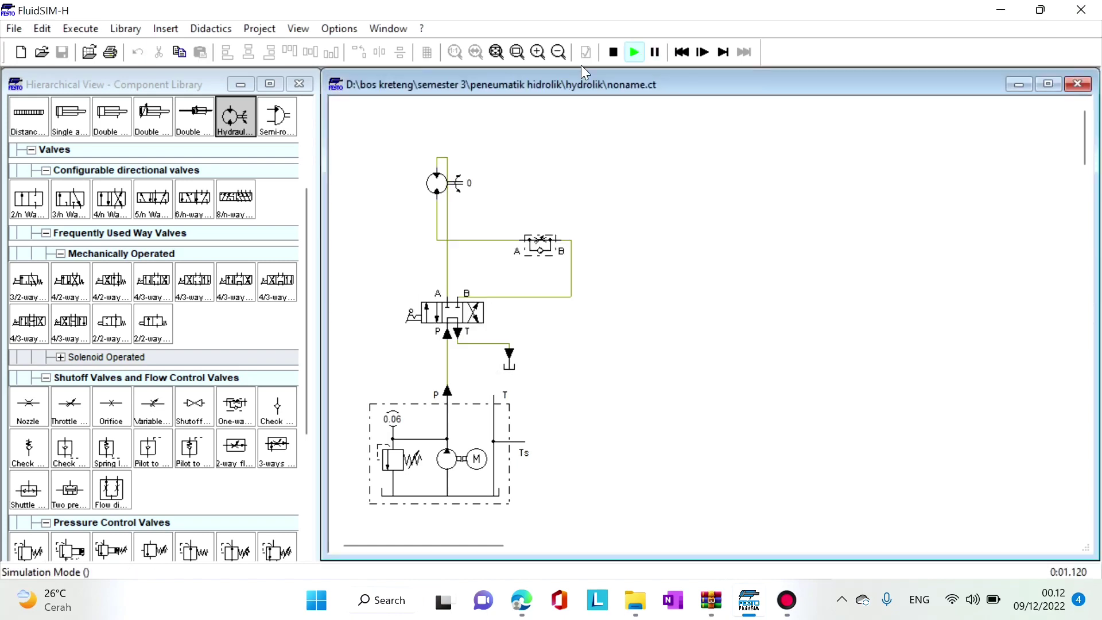
Step: Run the motor in both directions with the 4/3-way valve, stop it in the middle position, and switch back to the crossed position
left_click(434, 314)
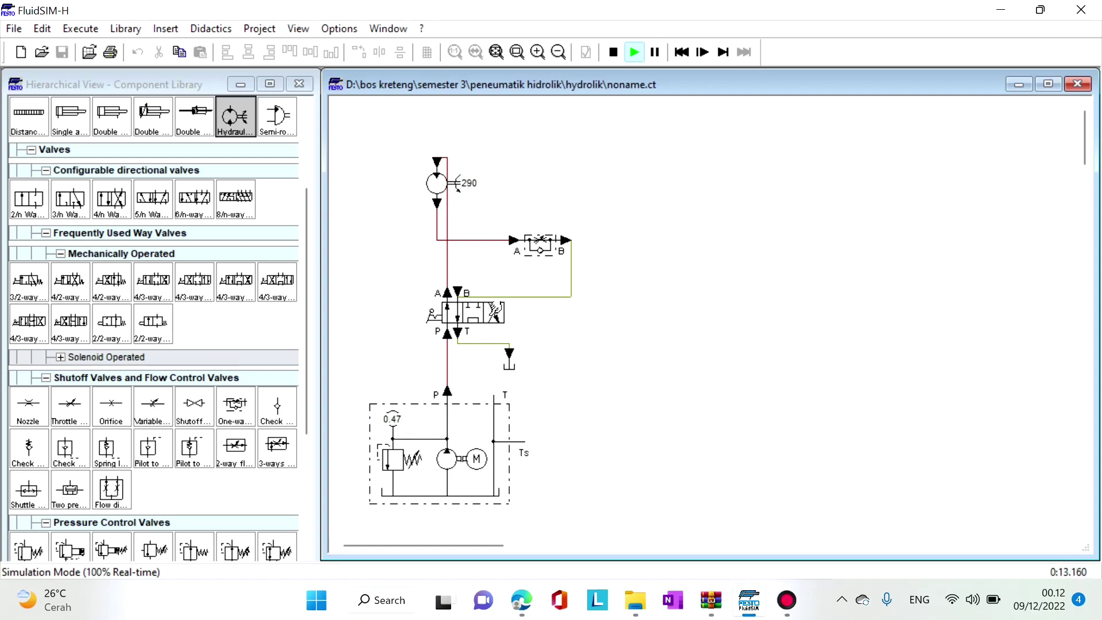
left_click(493, 312)
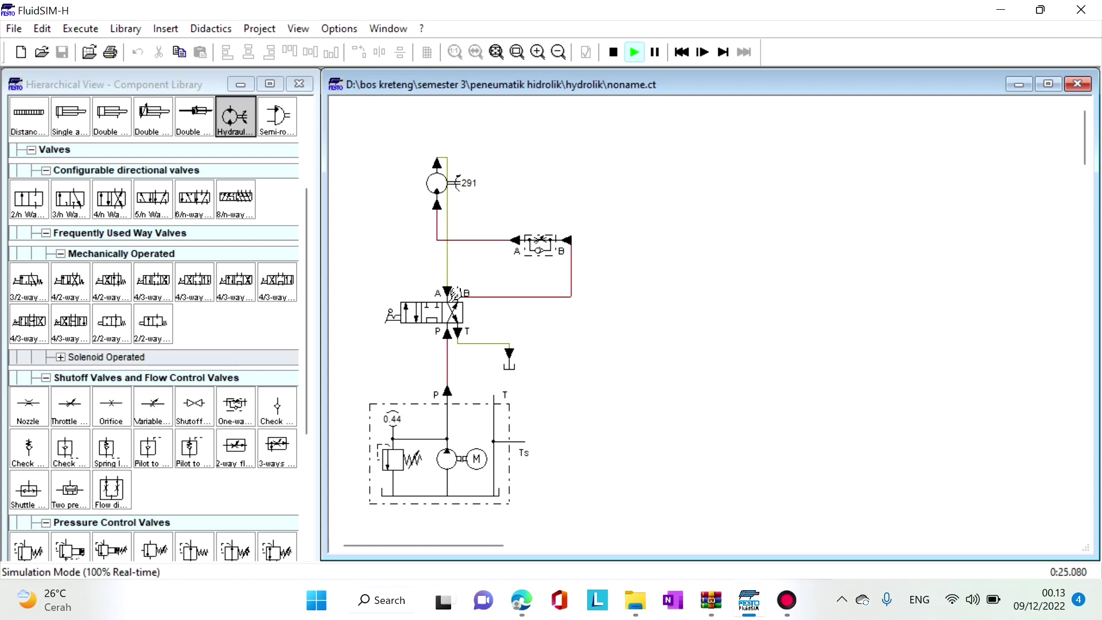
left_click(432, 310)
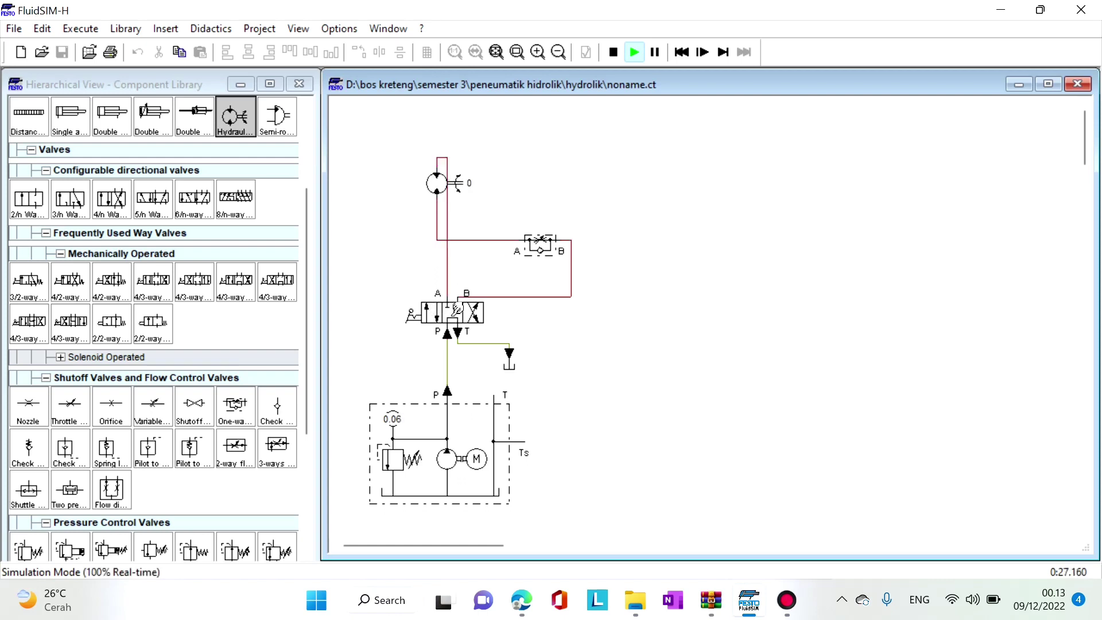
left_click(469, 313)
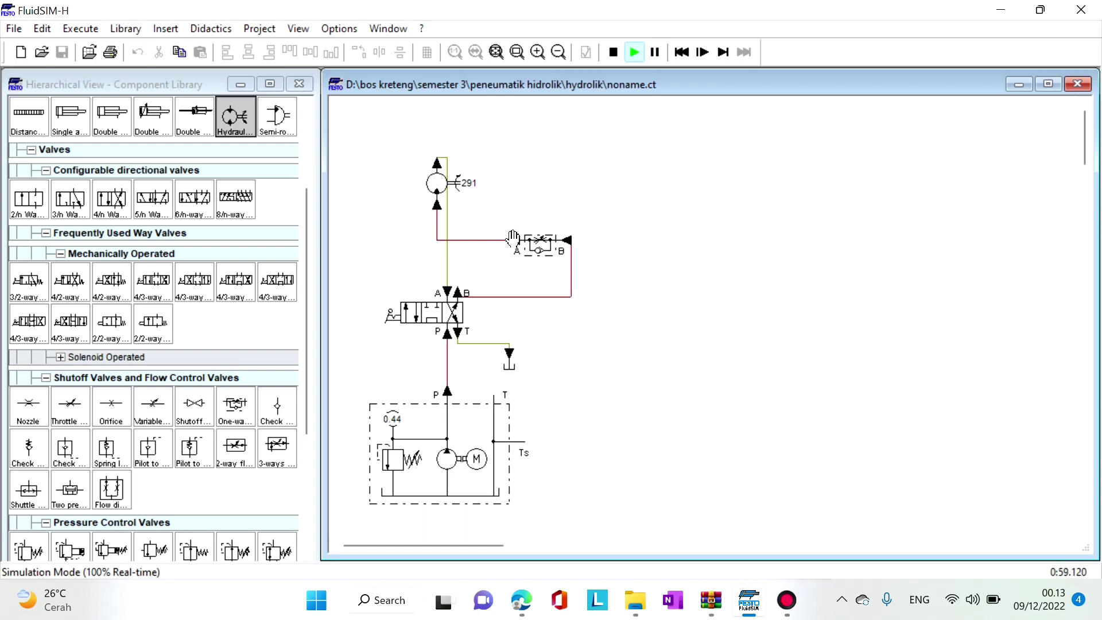
Step: Set the one-way flow control valve's opening level to 55 % and recheck the setting
left_click(536, 244)
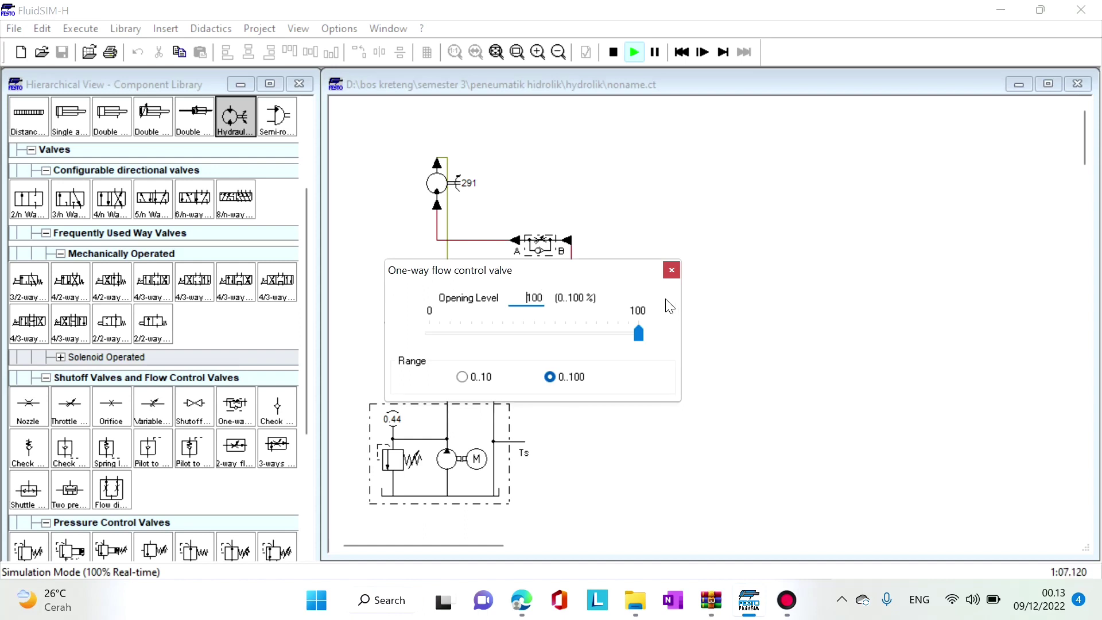
left_click(526, 337)
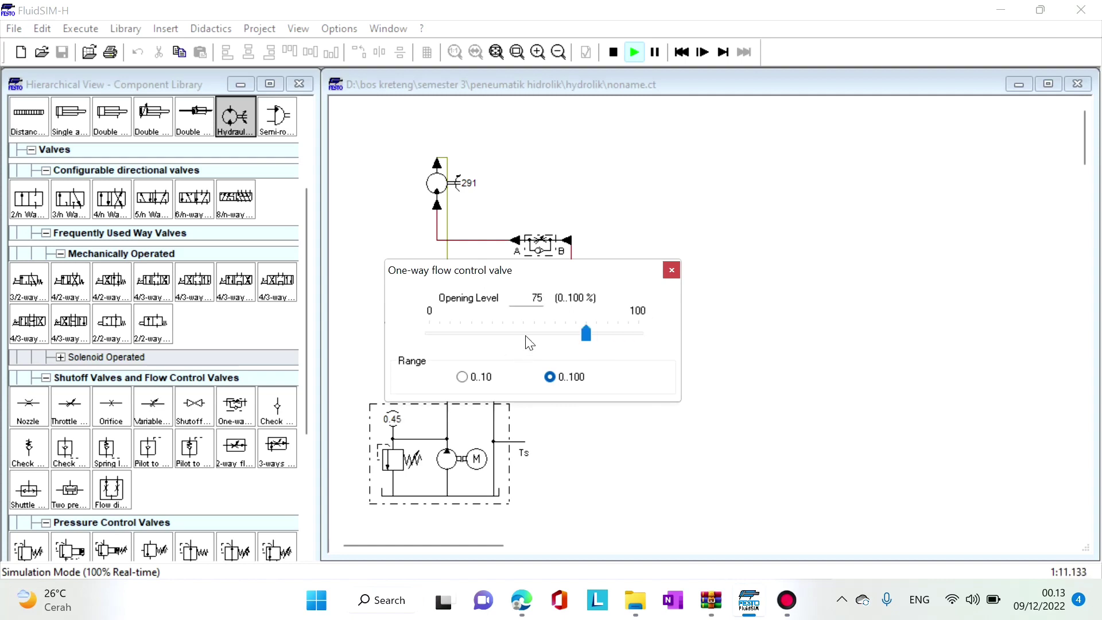
left_click(526, 337)
left_click(673, 278)
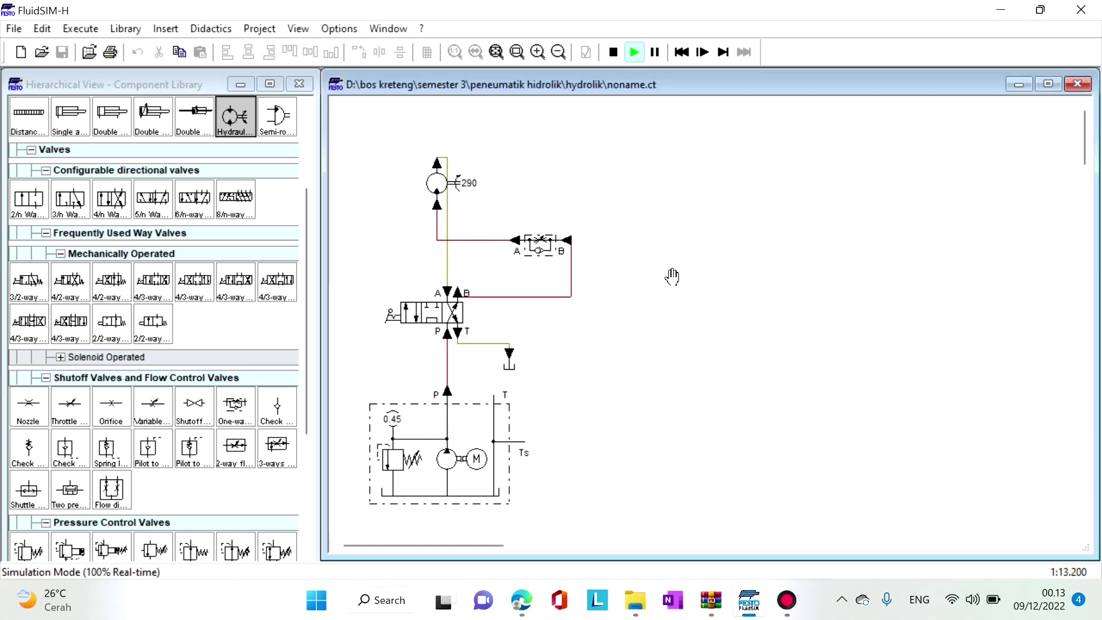
left_click(541, 252)
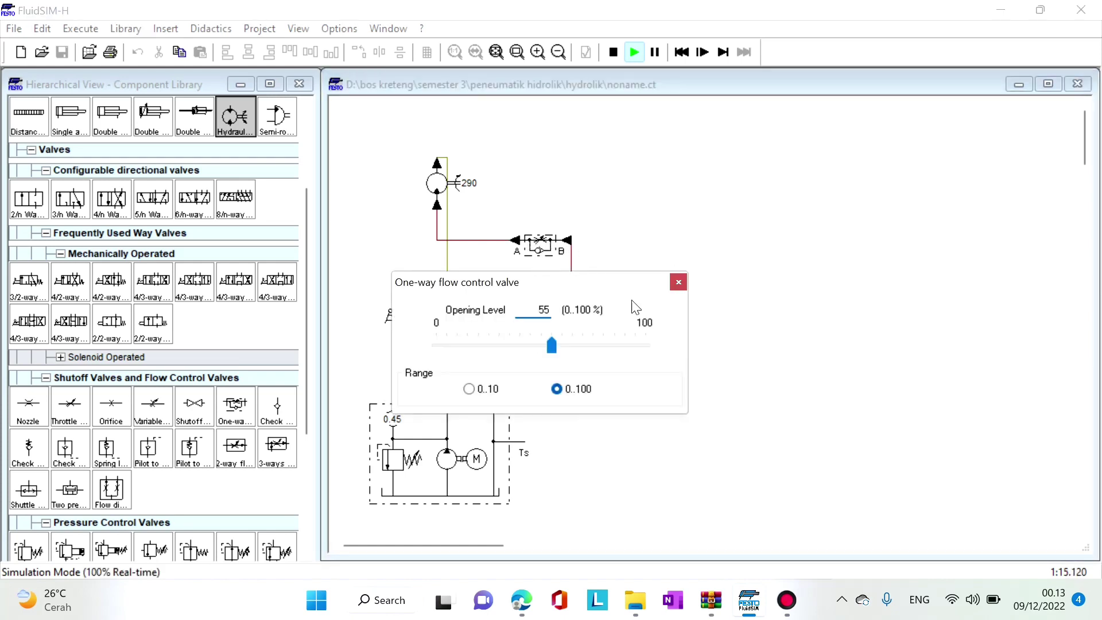
left_click(684, 281)
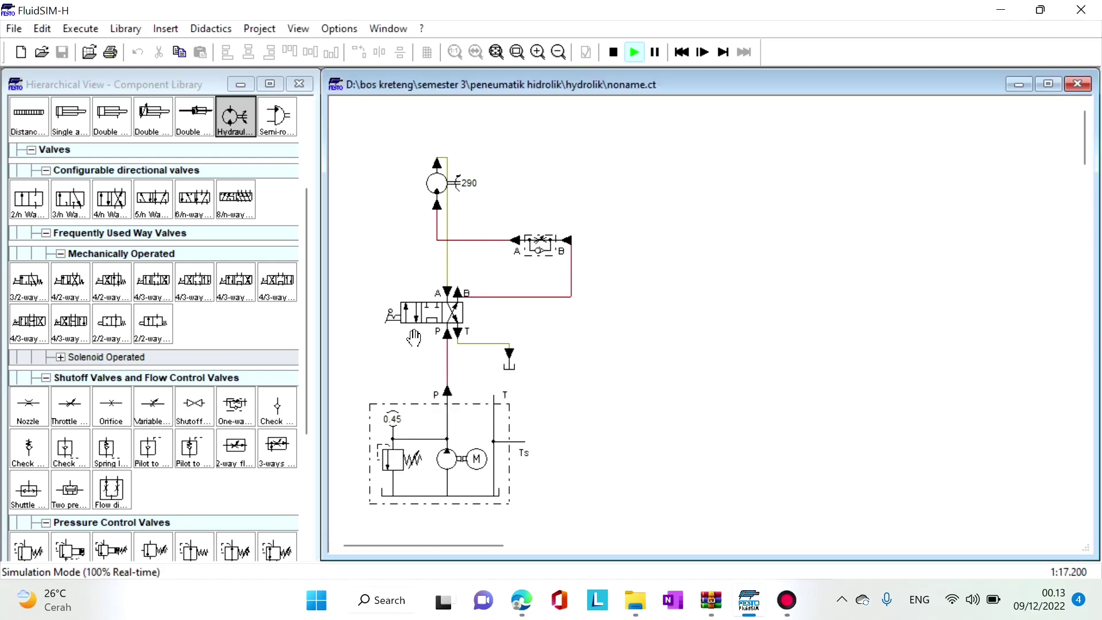
Step: Switch the 4/3-way valve from middle to parallel and back to crossed to test both motor directions at 55 % opening
left_click(416, 311)
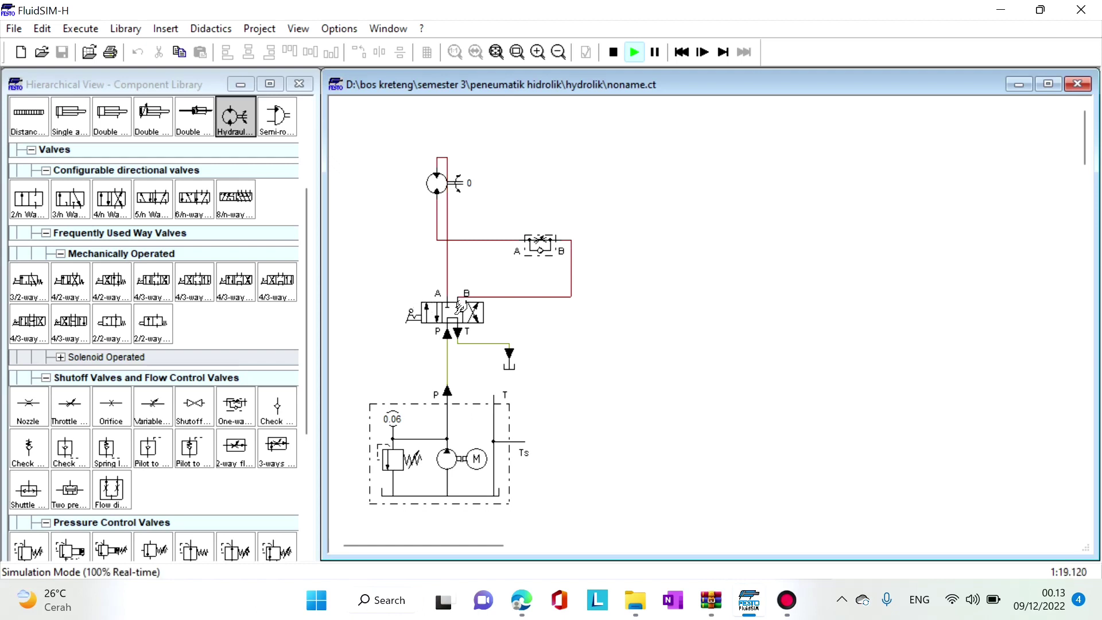
left_click(442, 314)
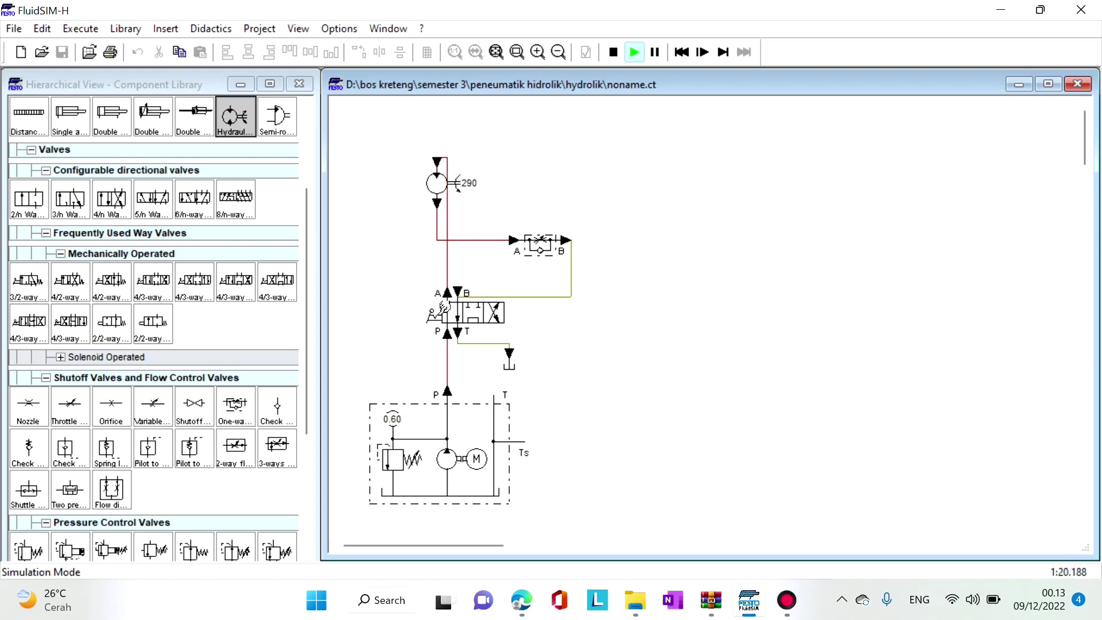
left_click(493, 310)
left_click(487, 303)
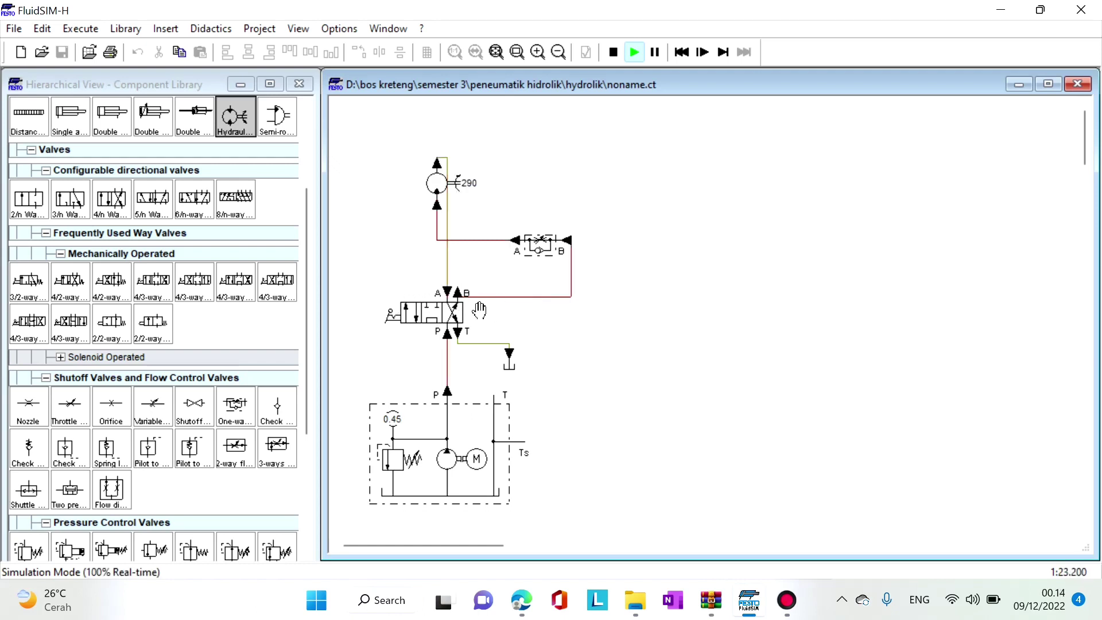
Step: Reduce the one-way flow control valve's opening level to 1.6 %
left_click(549, 244)
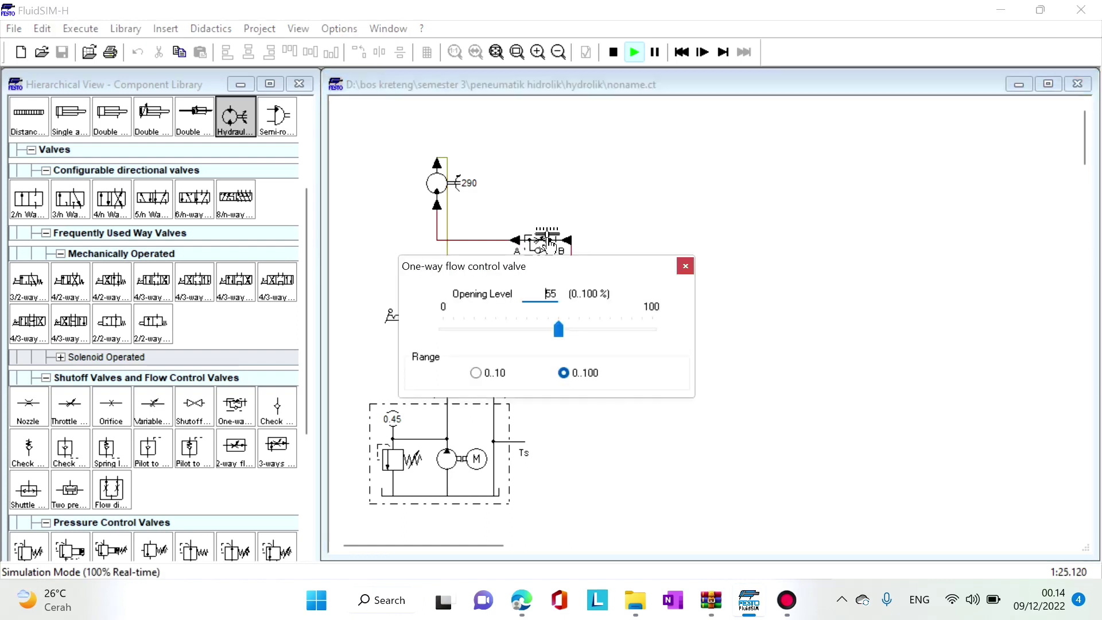
left_click_drag(567, 338, 447, 334)
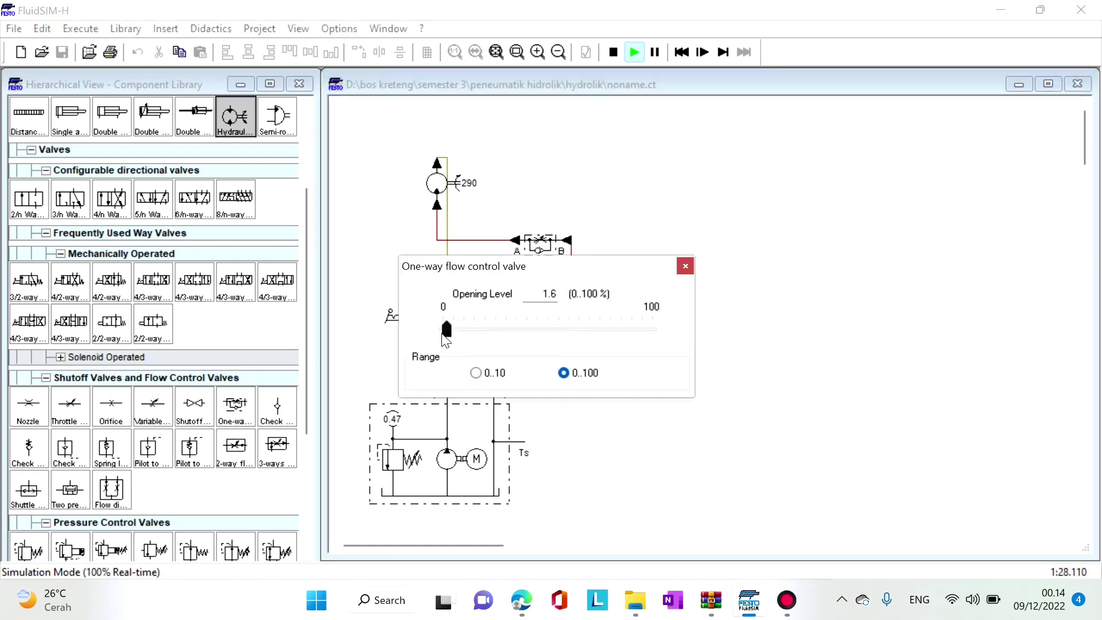
left_click(686, 266)
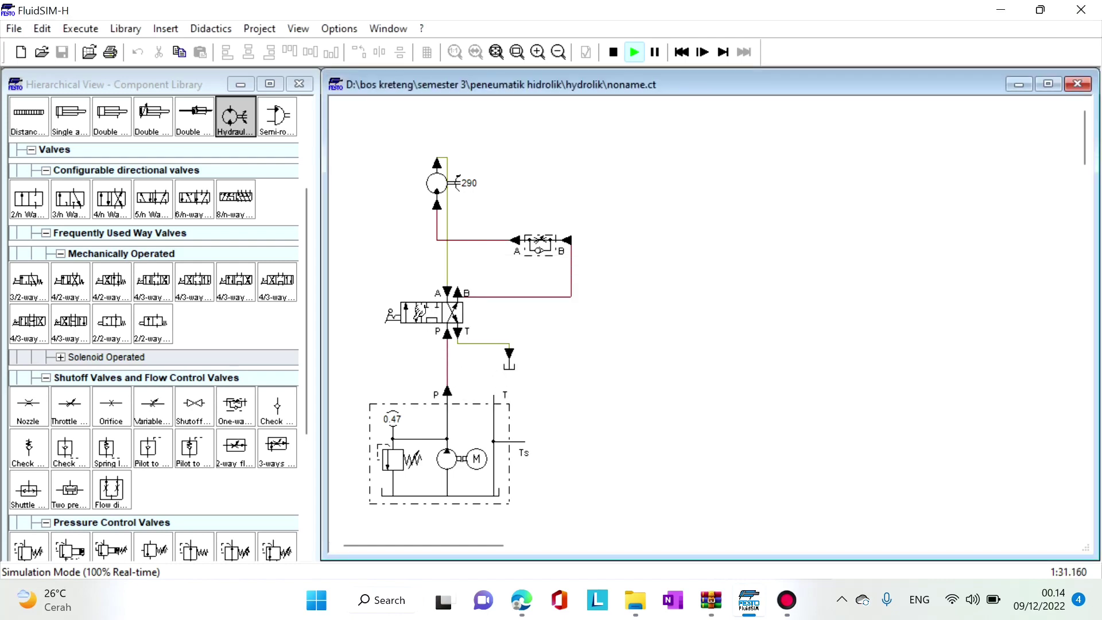
Step: Switch the 4/3-way valve to parallel and back to crossed to compare the motor's directions at 1.6 % opening
left_click(425, 313)
left_click(437, 313)
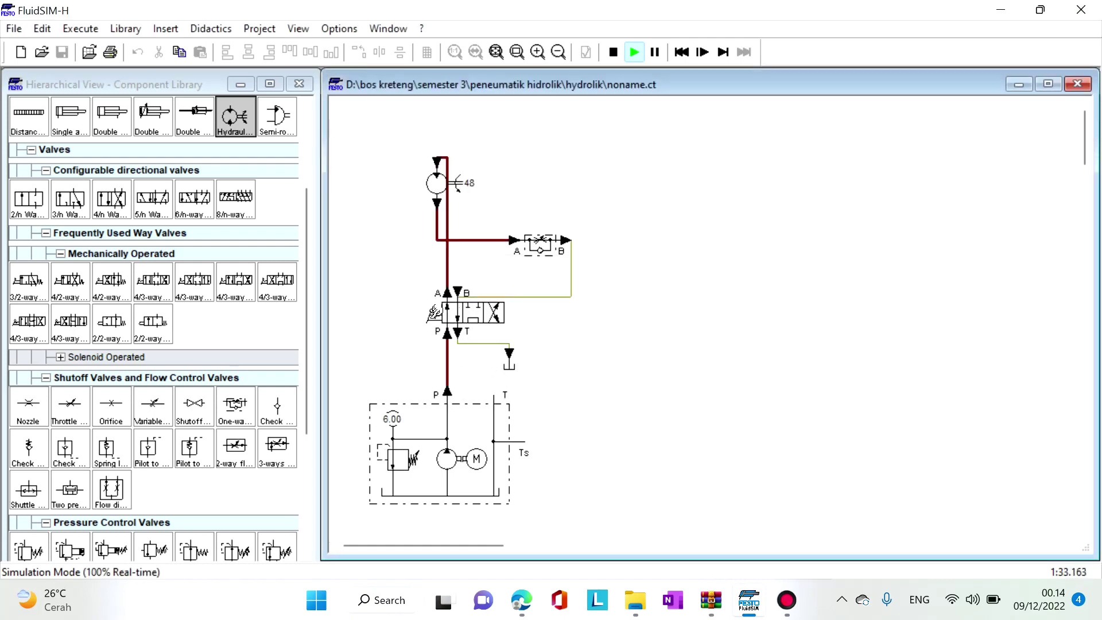
left_click(485, 310)
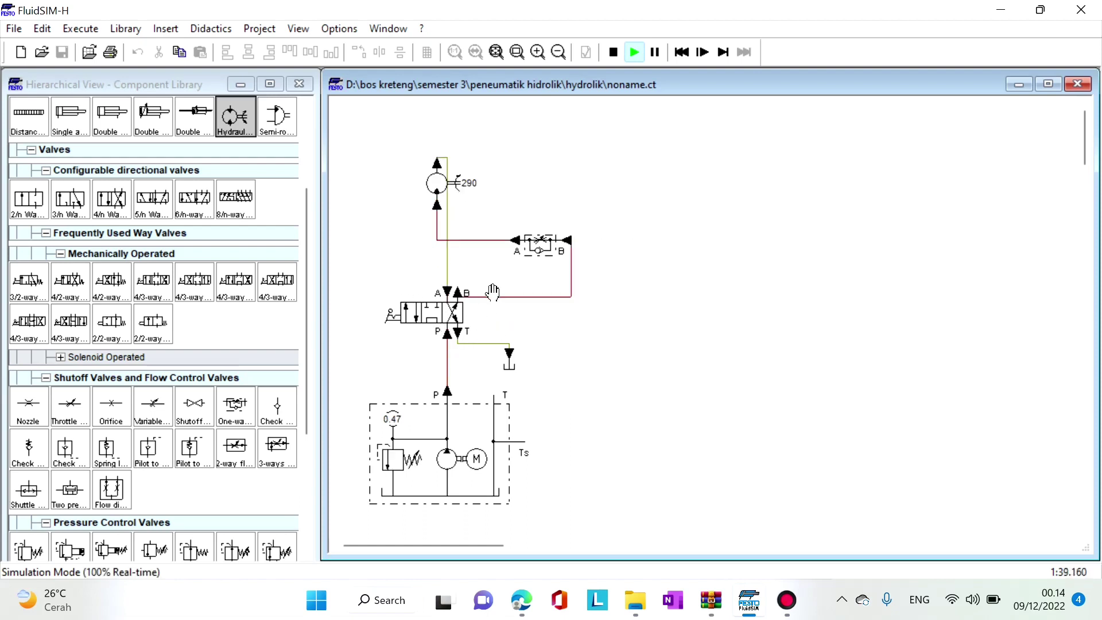
left_click(787, 600)
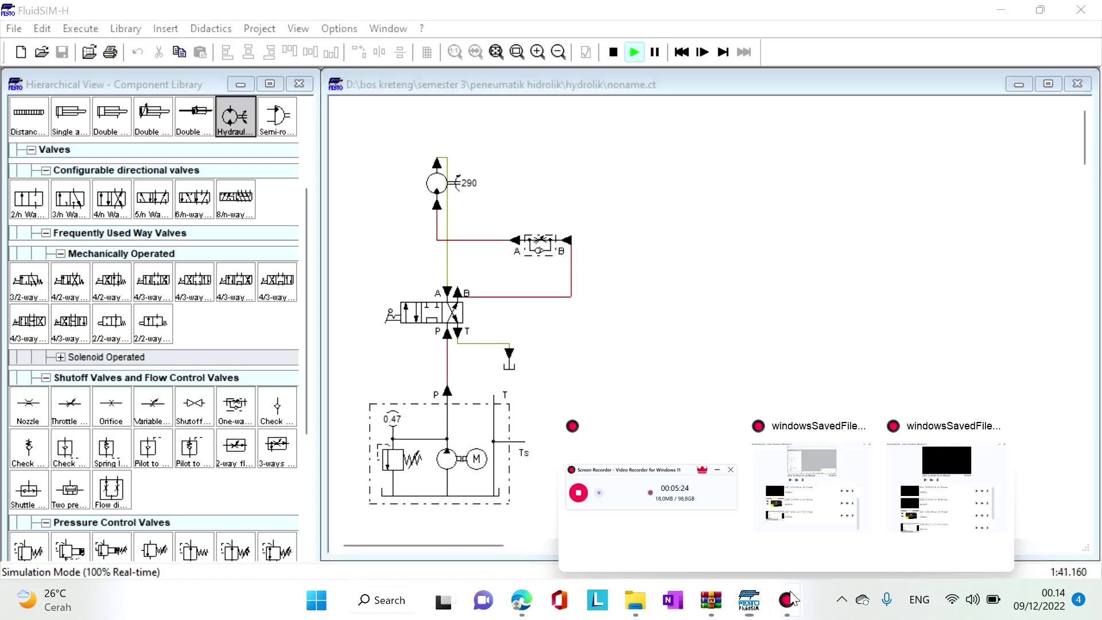
left_click(687, 498)
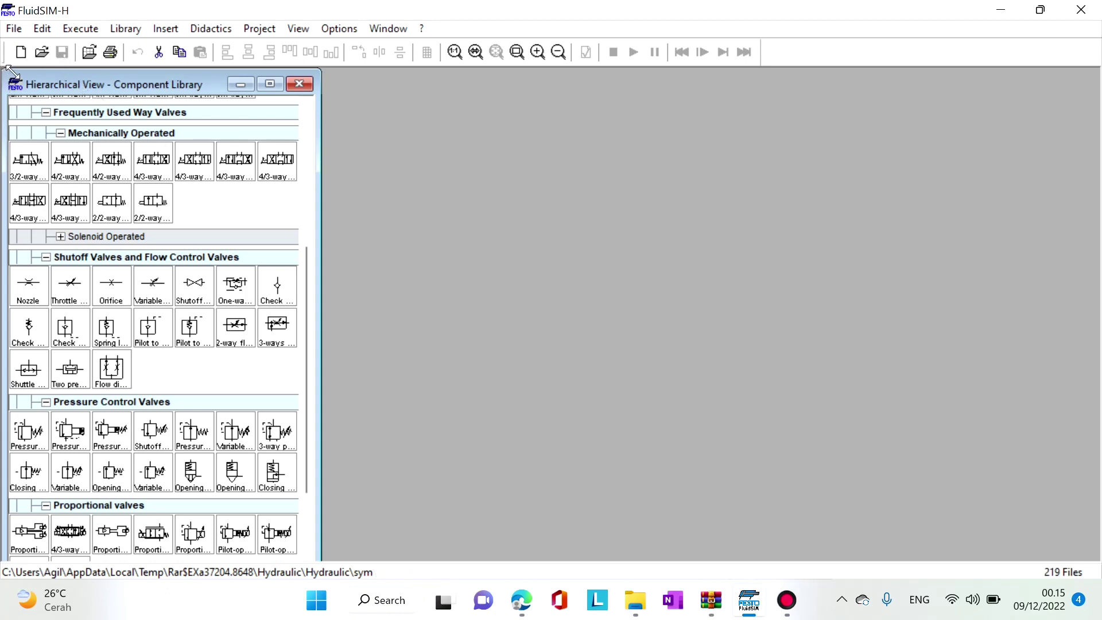
Step: Create a new circuit and place a pump unit in the lower middle of the drawing
left_click(20, 52)
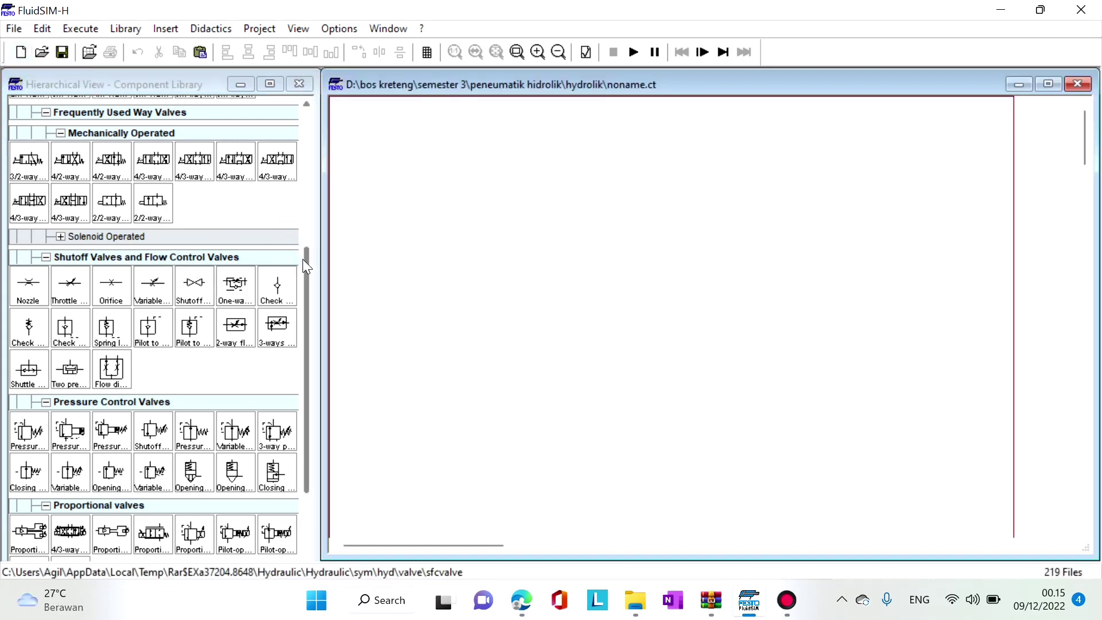
left_click_drag(305, 260, 343, 104)
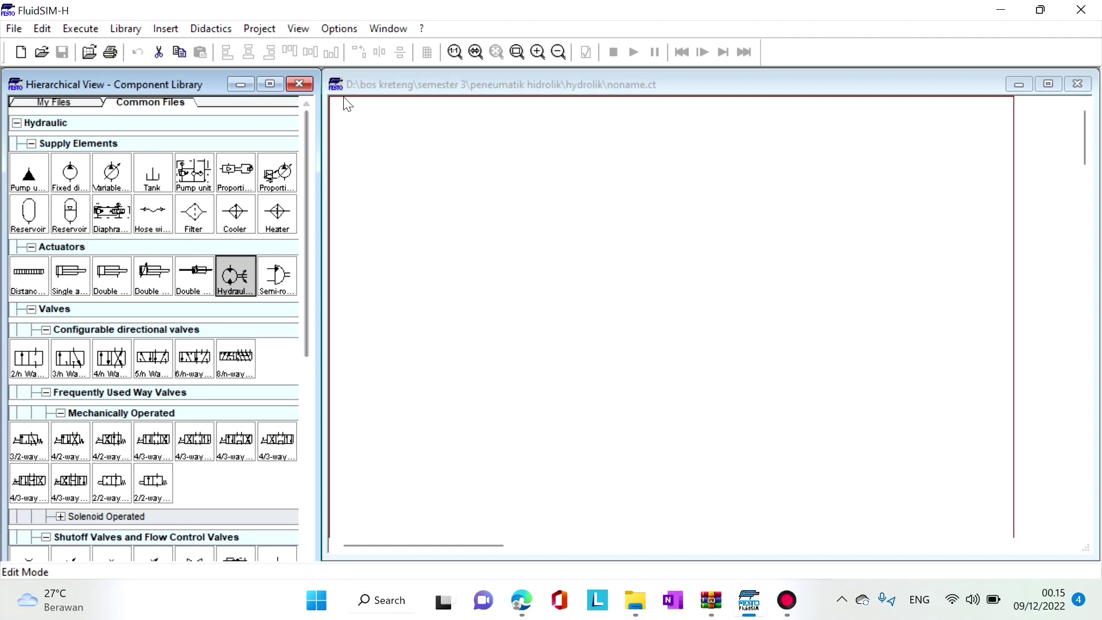
left_click(194, 175)
left_click_drag(194, 175, 565, 418)
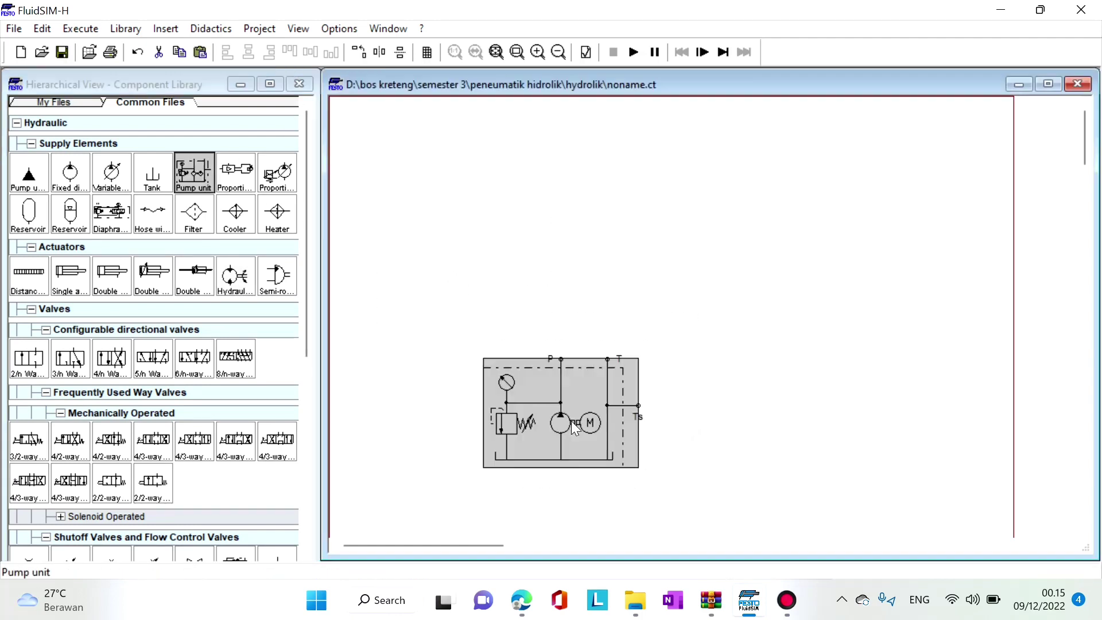
Step: Place a tank and a hand-lever 4/3-way valve with bypass mid-position above the pump unit
left_click(163, 174)
left_click_drag(194, 175, 647, 315)
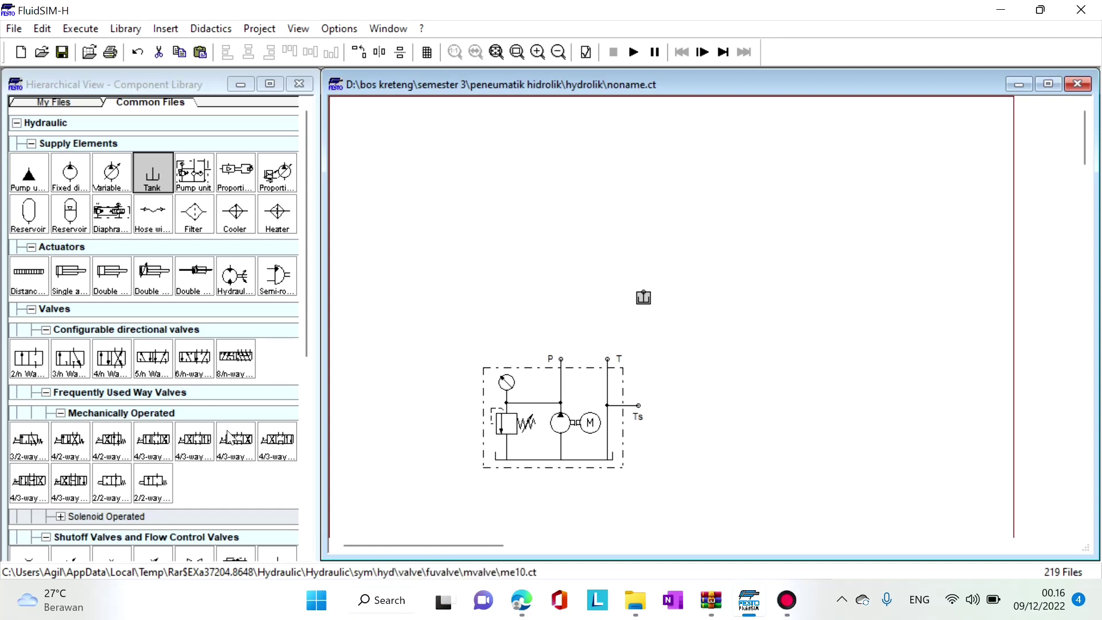
left_click_drag(232, 446, 534, 283)
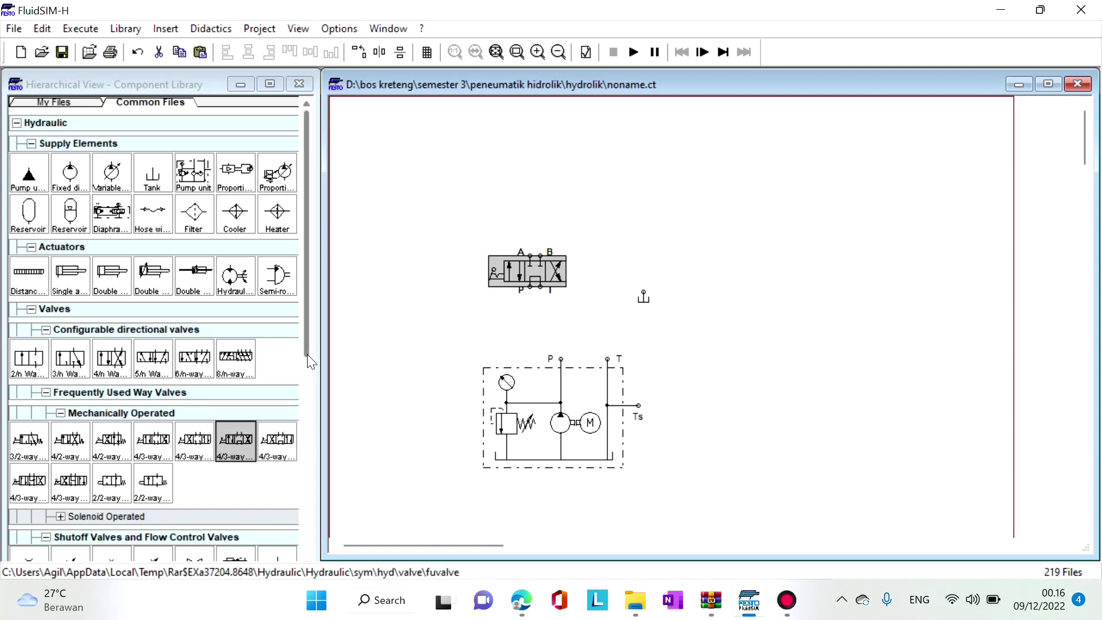
Step: Move the 4/3-way valve higher and place a pressure reducing valve between it and the pump unit
left_click_drag(308, 353, 318, 468)
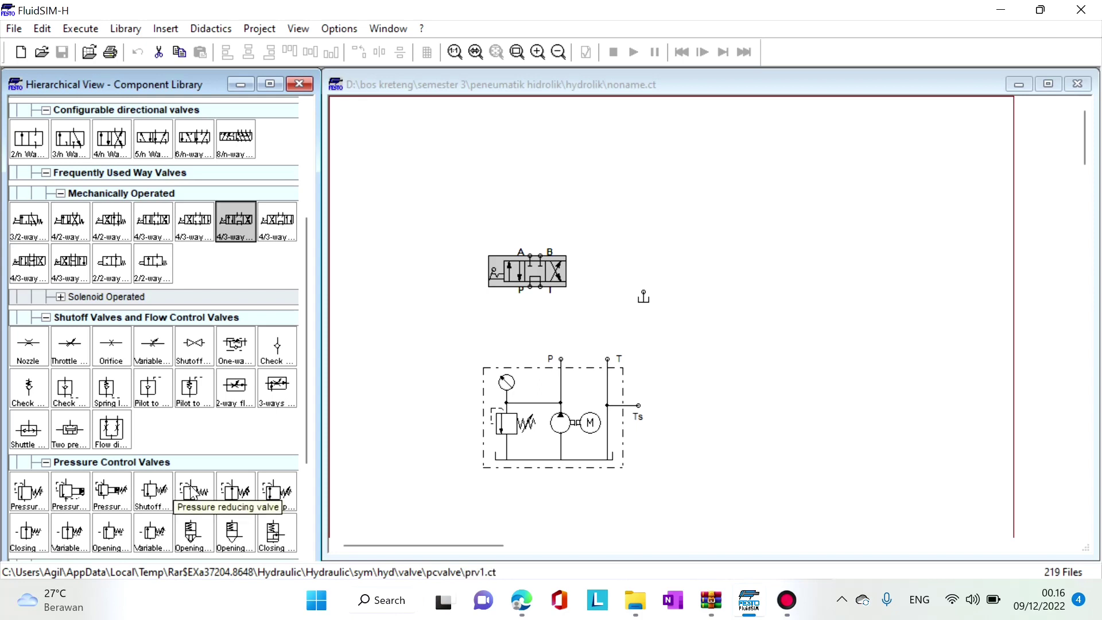
left_click_drag(192, 492, 534, 207)
left_click_drag(544, 277, 553, 250)
left_click_drag(511, 186, 540, 310)
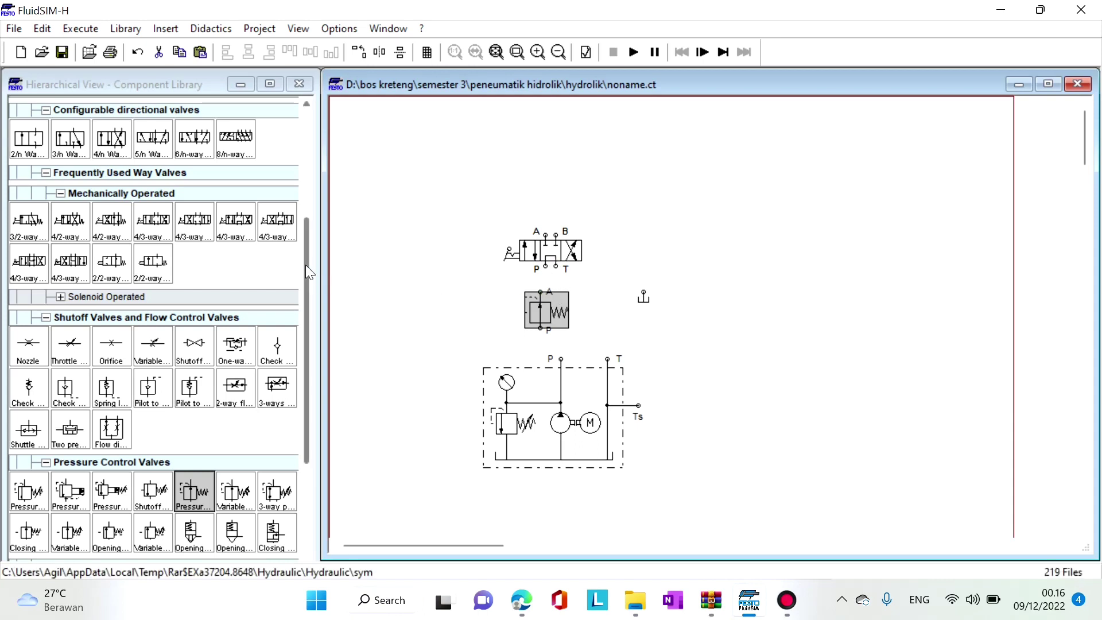
Step: Place a double acting cylinder above the 4/3-way valve and connect valve ports A and B to its two ports
left_click_drag(306, 265, 301, 170)
left_click_drag(116, 255, 551, 147)
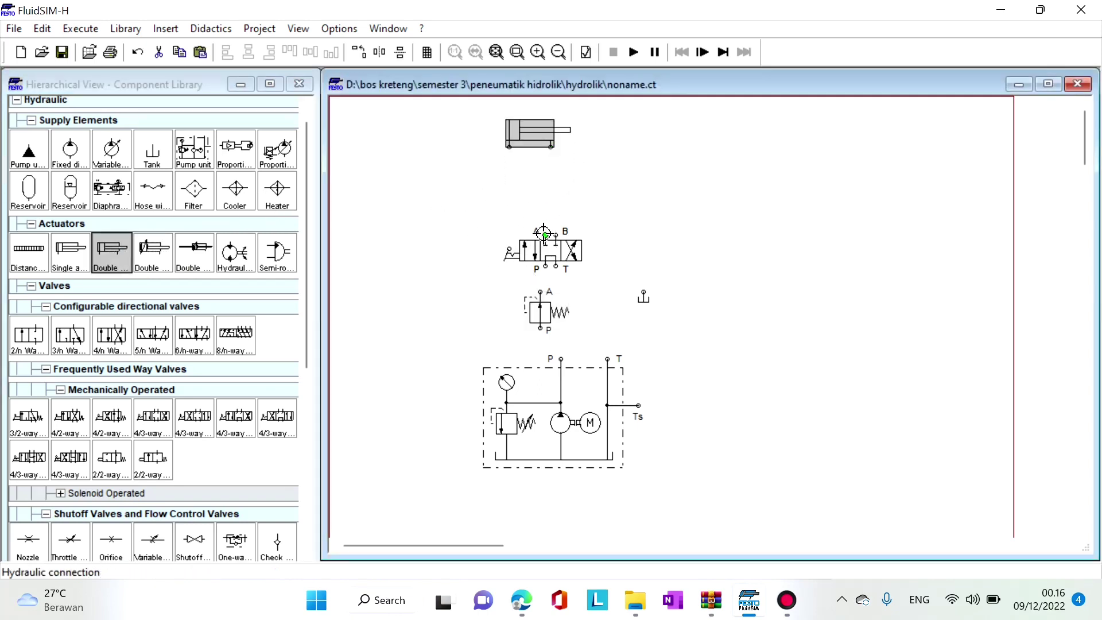
left_click_drag(544, 233, 509, 147)
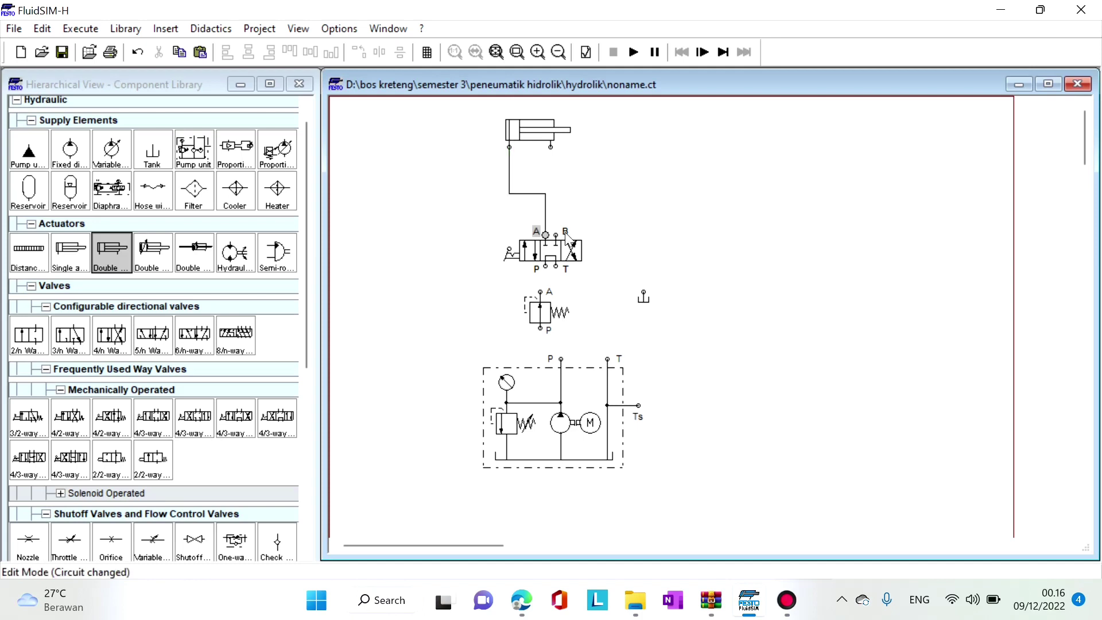
left_click_drag(556, 236, 551, 148)
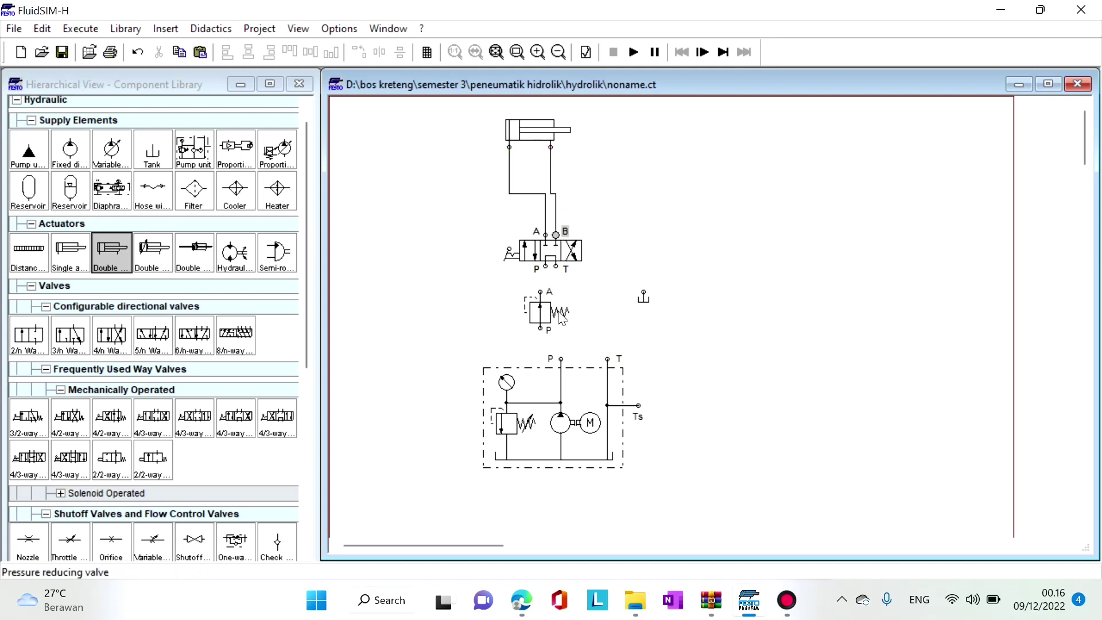
Step: Connect the pressure reducing valve between the 4/3-way valve's P port and the pump unit's P port, and connect valve port T to the tank
left_click_drag(540, 291, 543, 268)
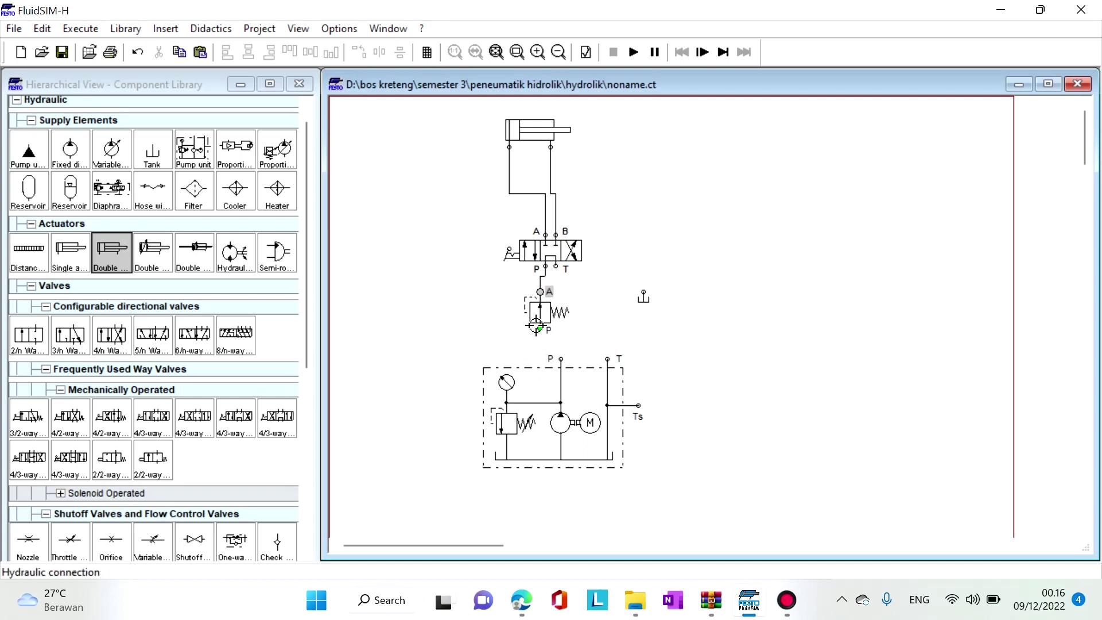
left_click_drag(537, 326, 561, 360)
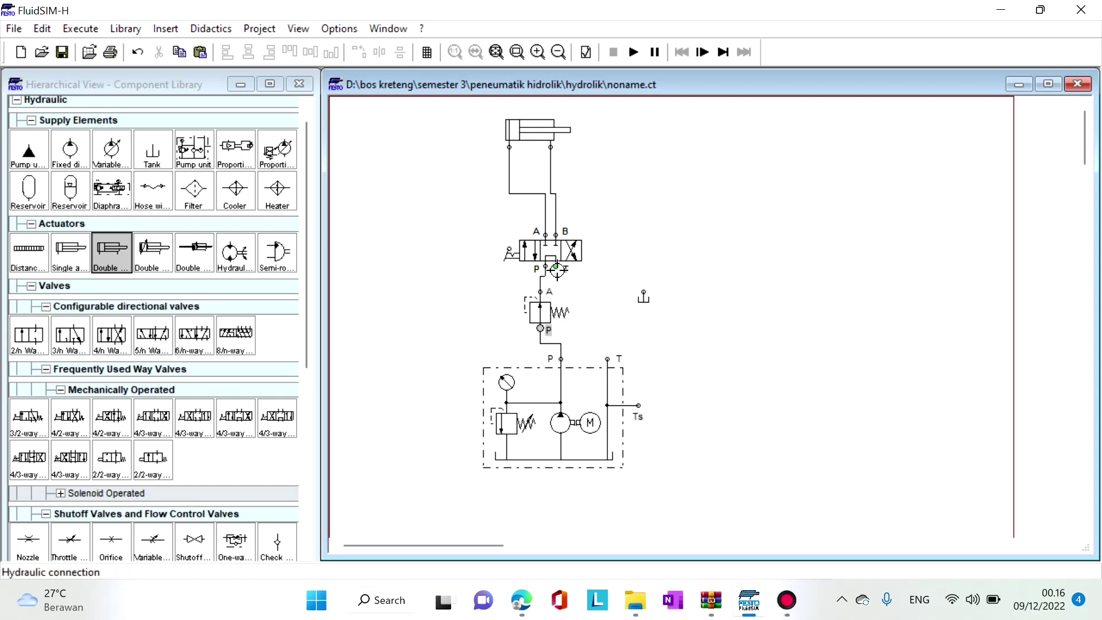
left_click_drag(557, 270, 644, 290)
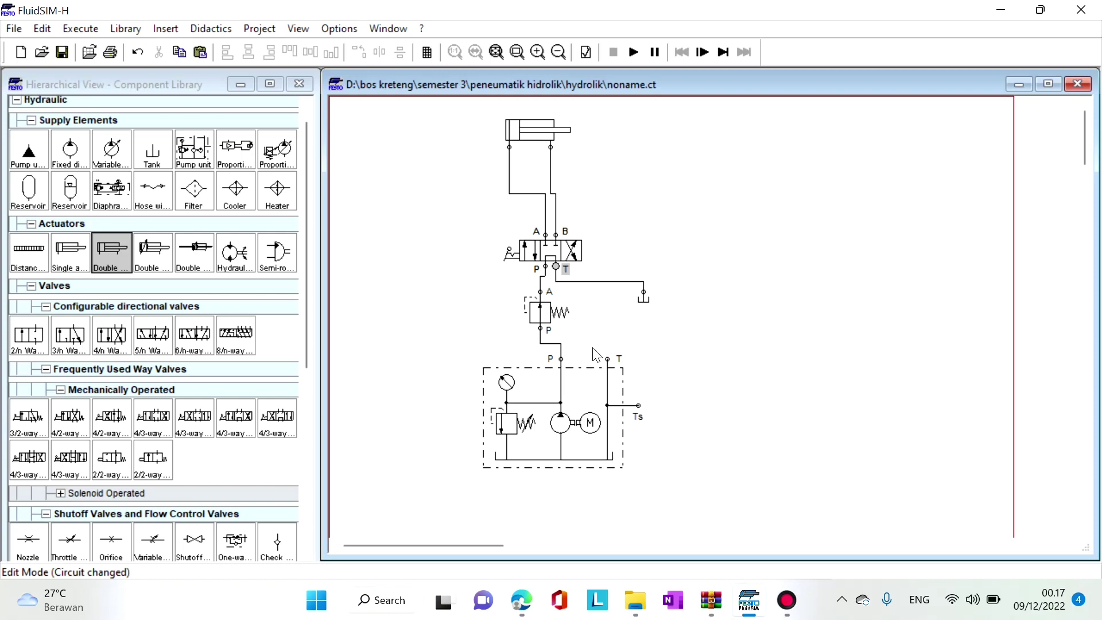
Step: Start the simulation anyway, extend the cylinder with the 4/3-way valve in parallel position, and return the valve to mid-position
left_click(633, 56)
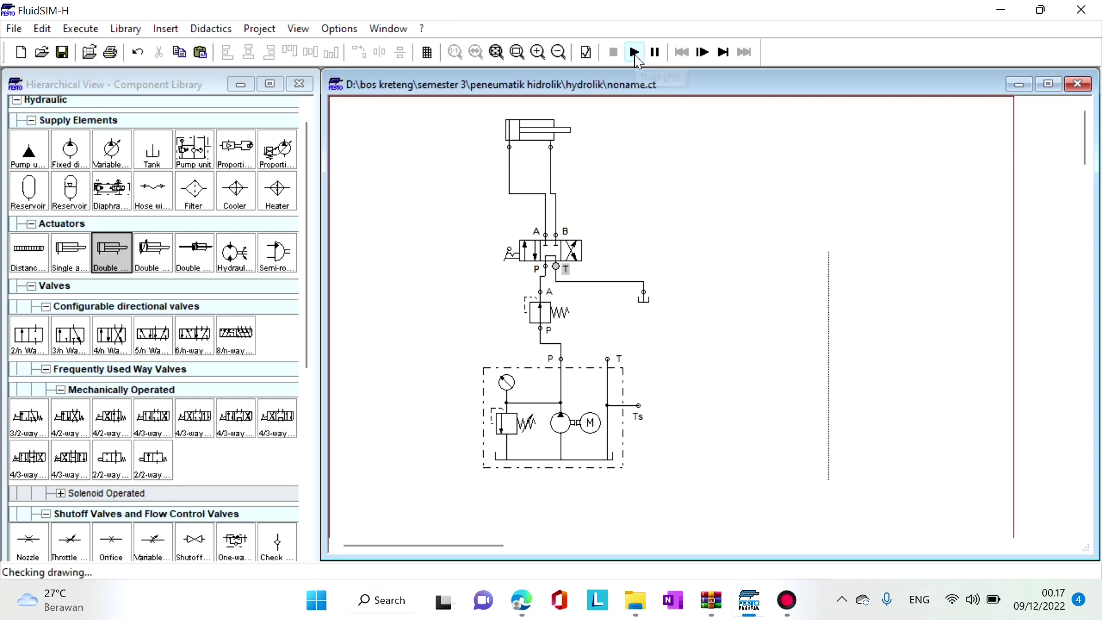
left_click(484, 325)
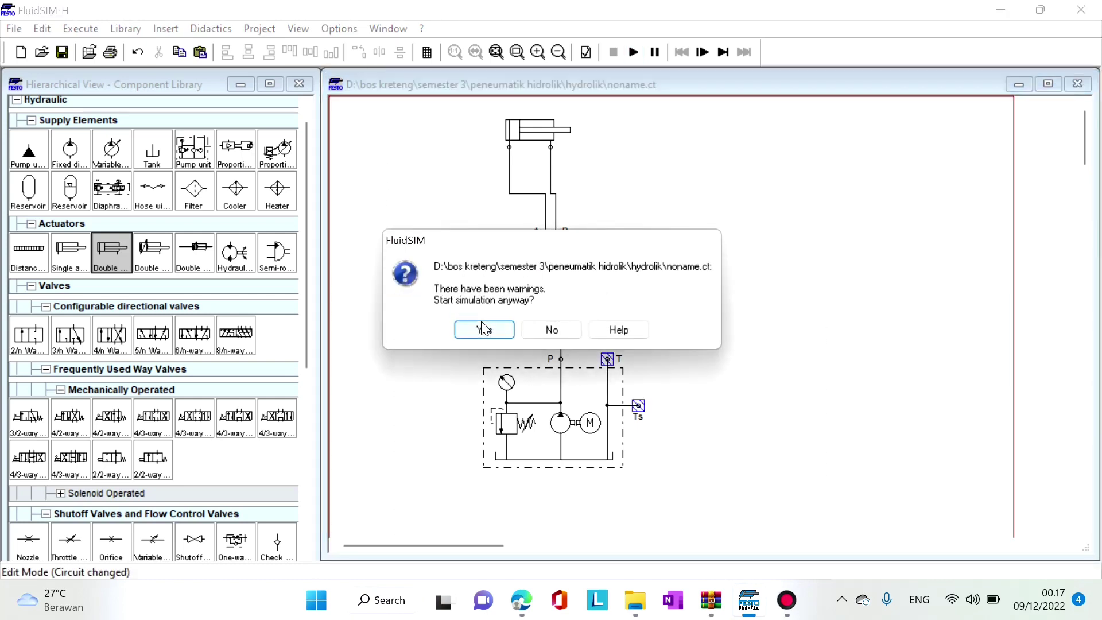
left_click(486, 325)
left_click(537, 248)
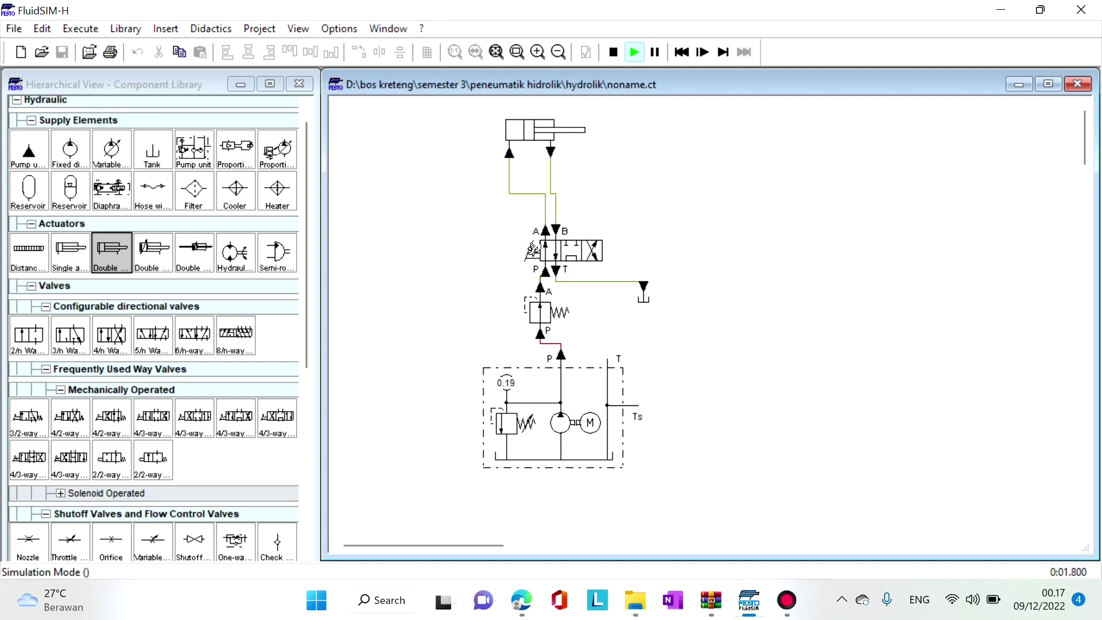
left_click(588, 246)
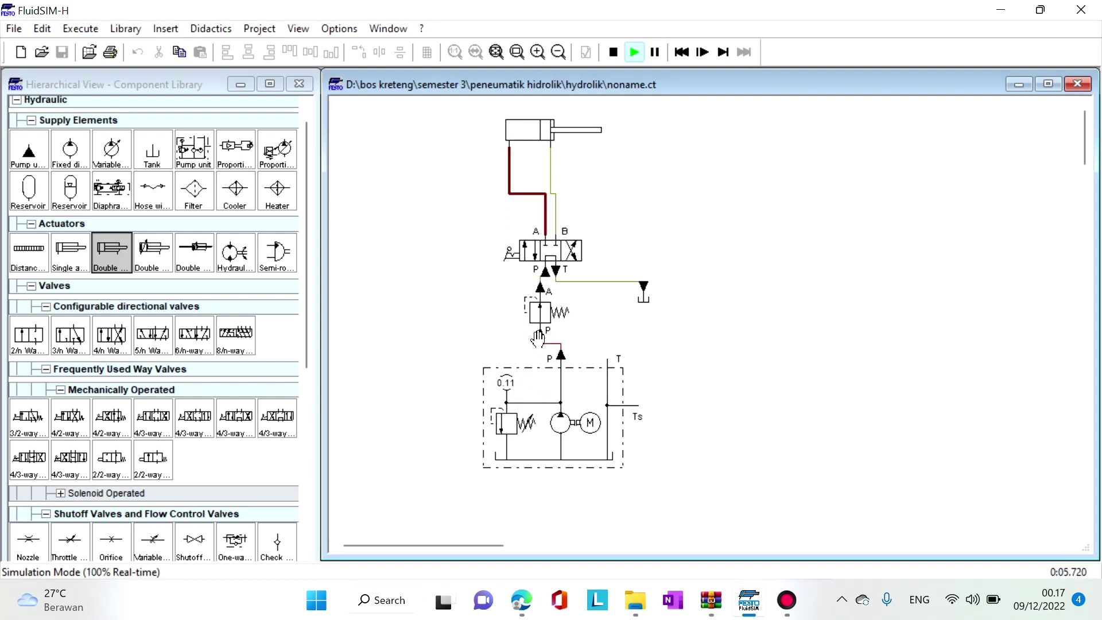
Step: Retract the cylinder with the 4/3-way valve crossed, try its mid-position, and extend the cylinder again in parallel position
left_click(565, 248)
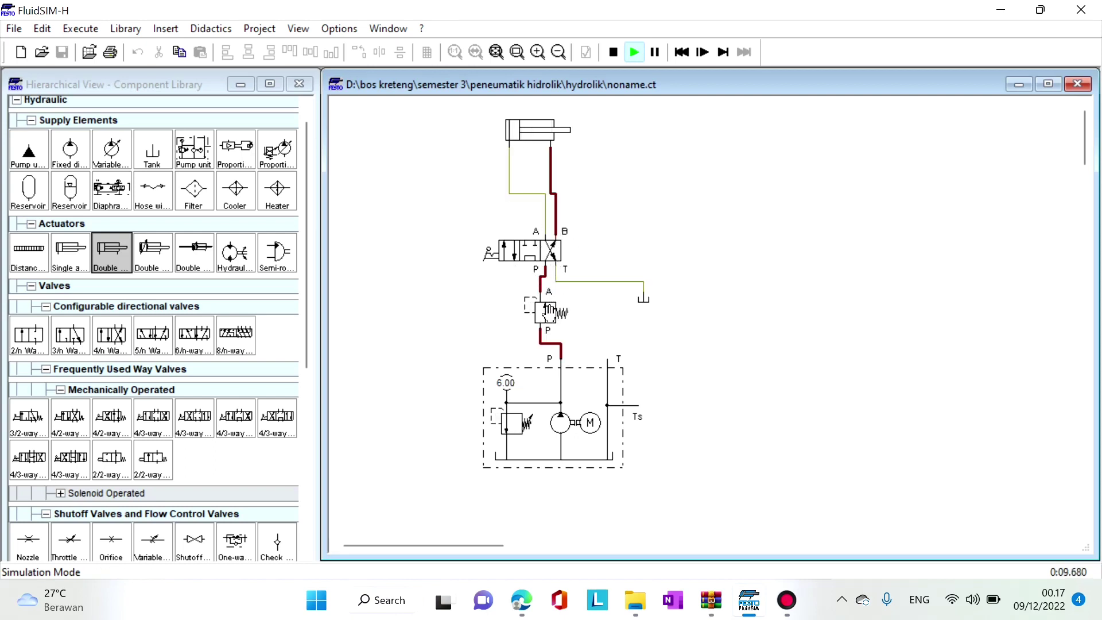
left_click(535, 247)
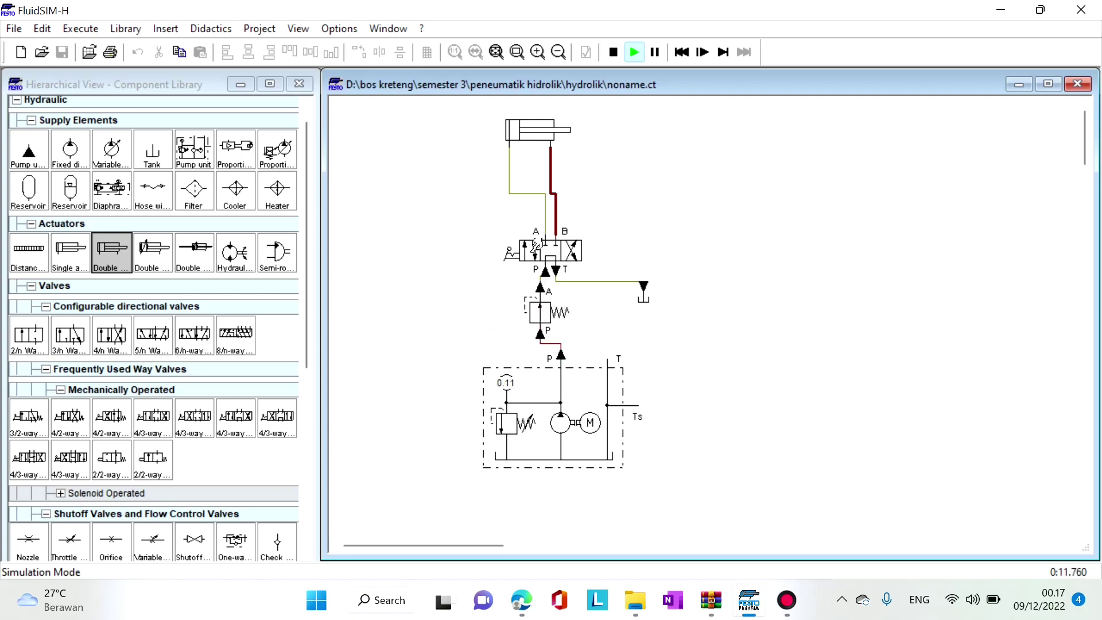
left_click(573, 244)
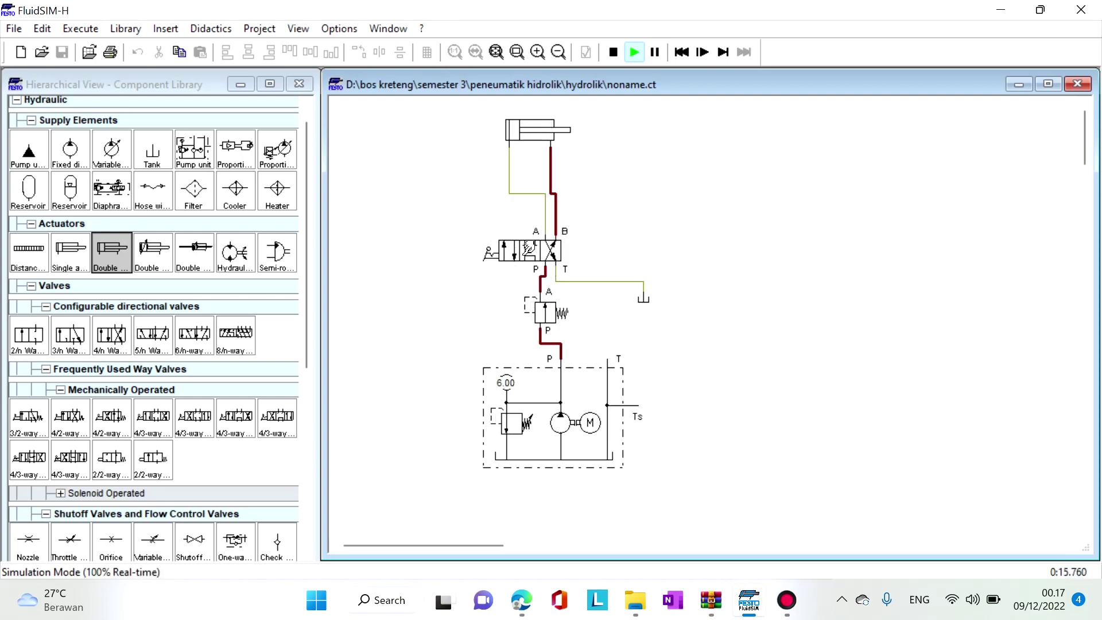
left_click(530, 248)
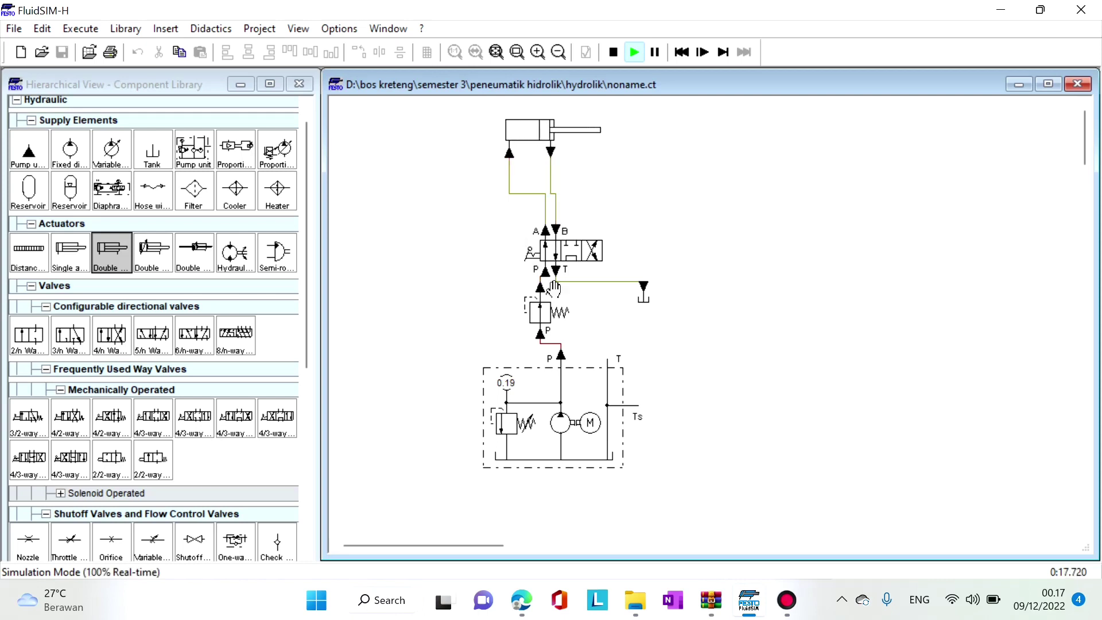
left_click(529, 248)
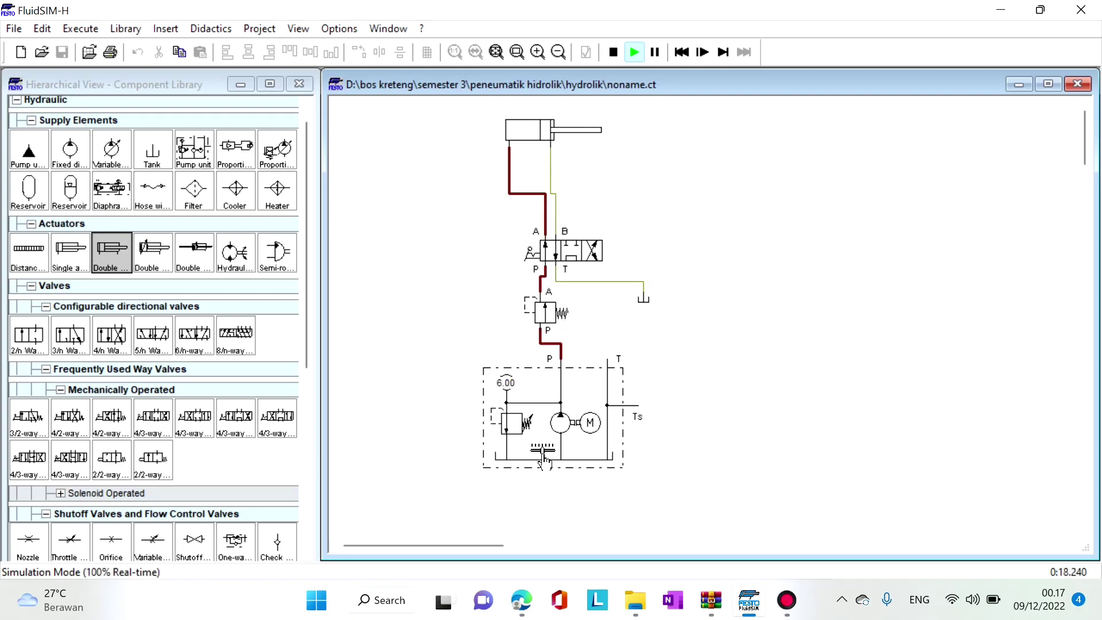
Step: Examine the pump unit's flow setting during the simulation and close it unchanged
left_click(506, 399)
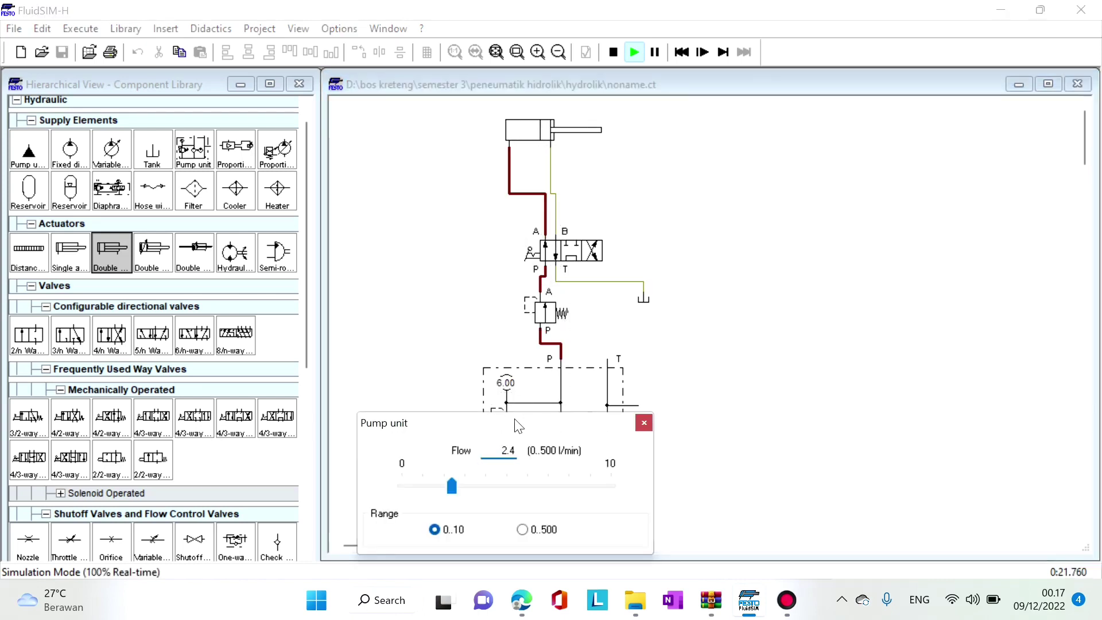
left_click(643, 425)
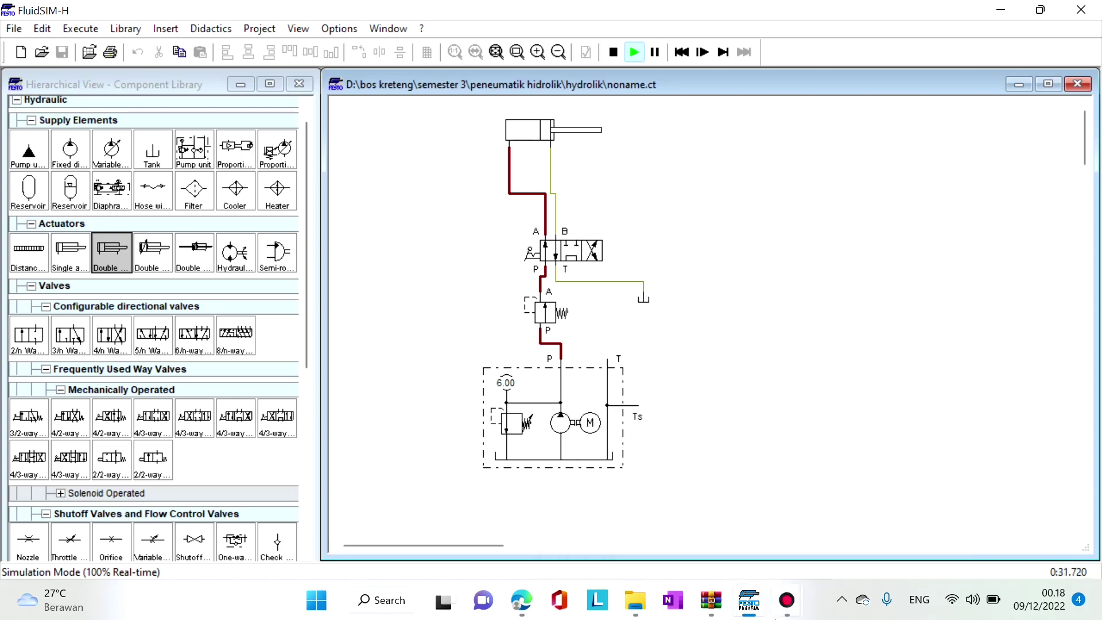
left_click(721, 554)
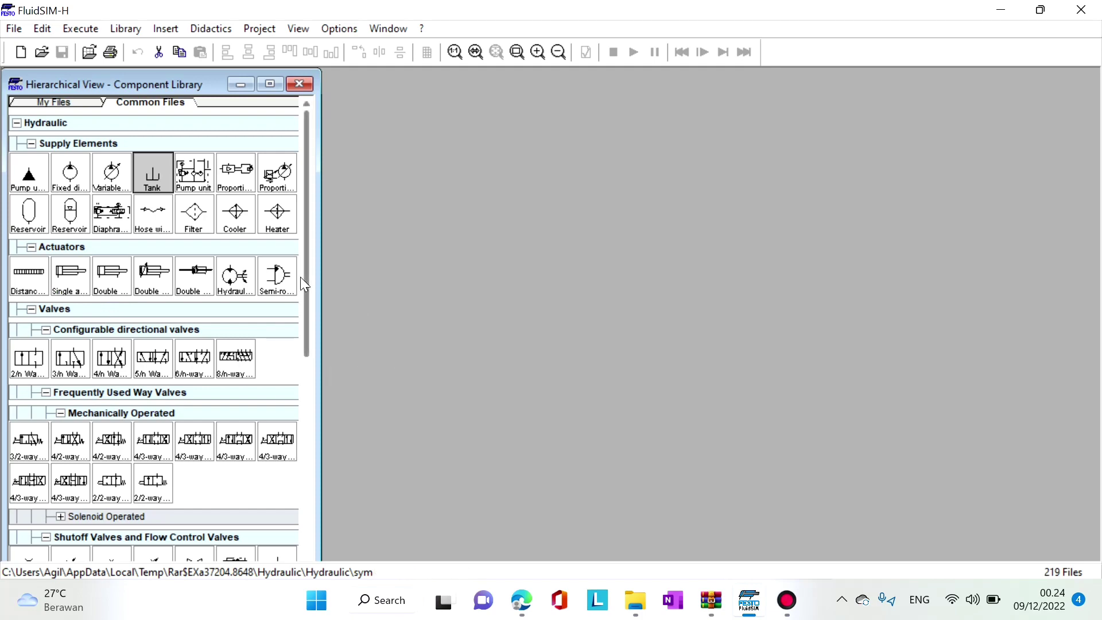
scroll(298, 347, "down", 3)
scroll(298, 347, "down", 9)
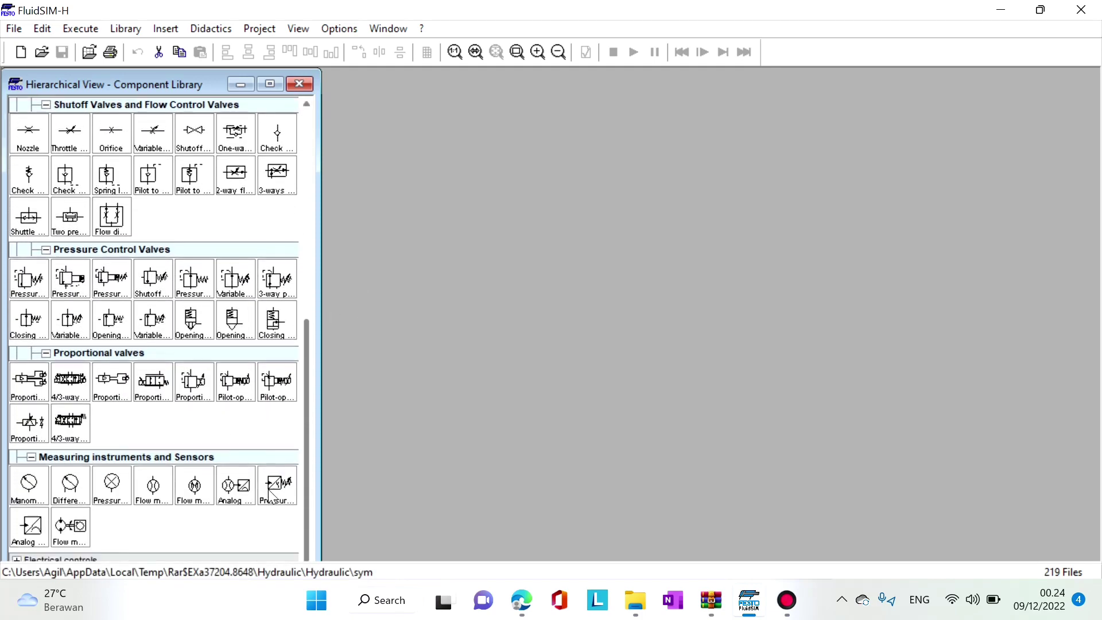
scroll(298, 356, "up", 11)
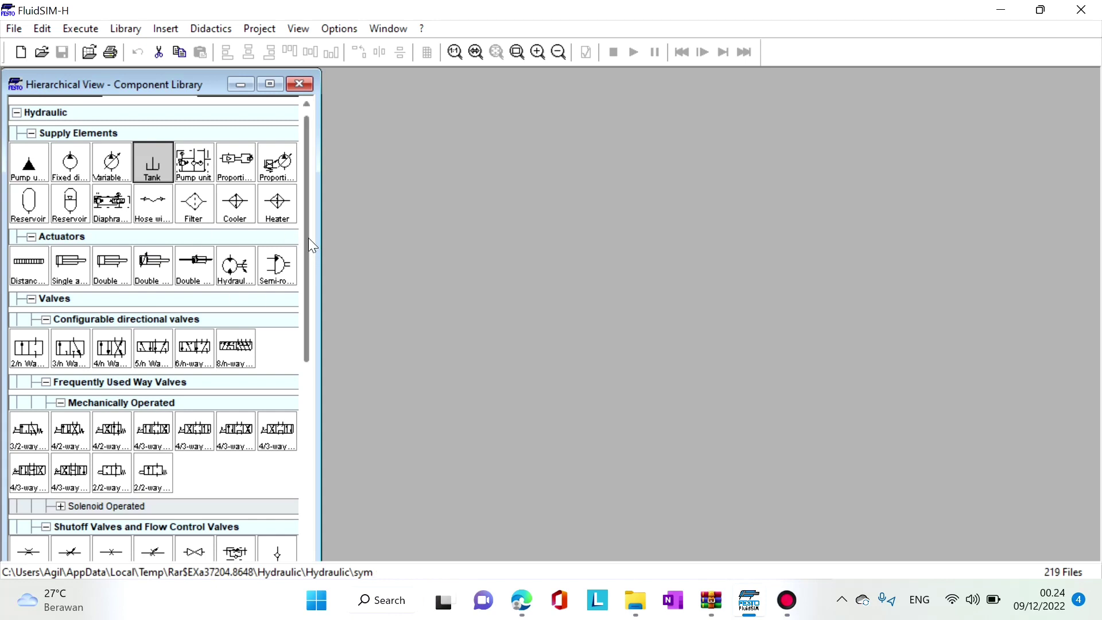
left_click_drag(305, 239, 326, 317)
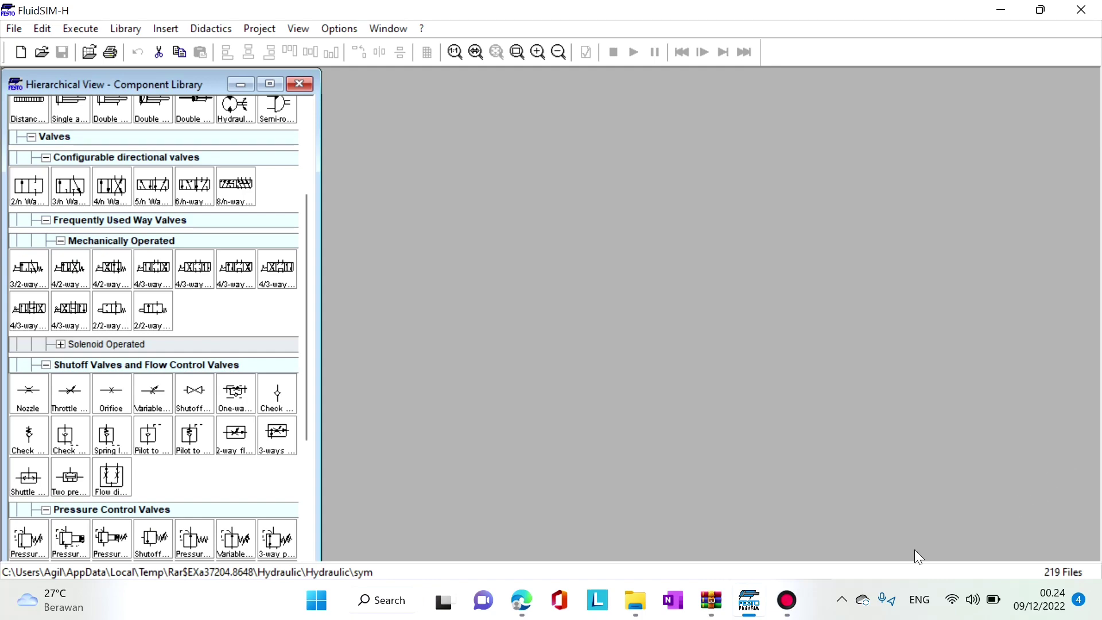
left_click(790, 600)
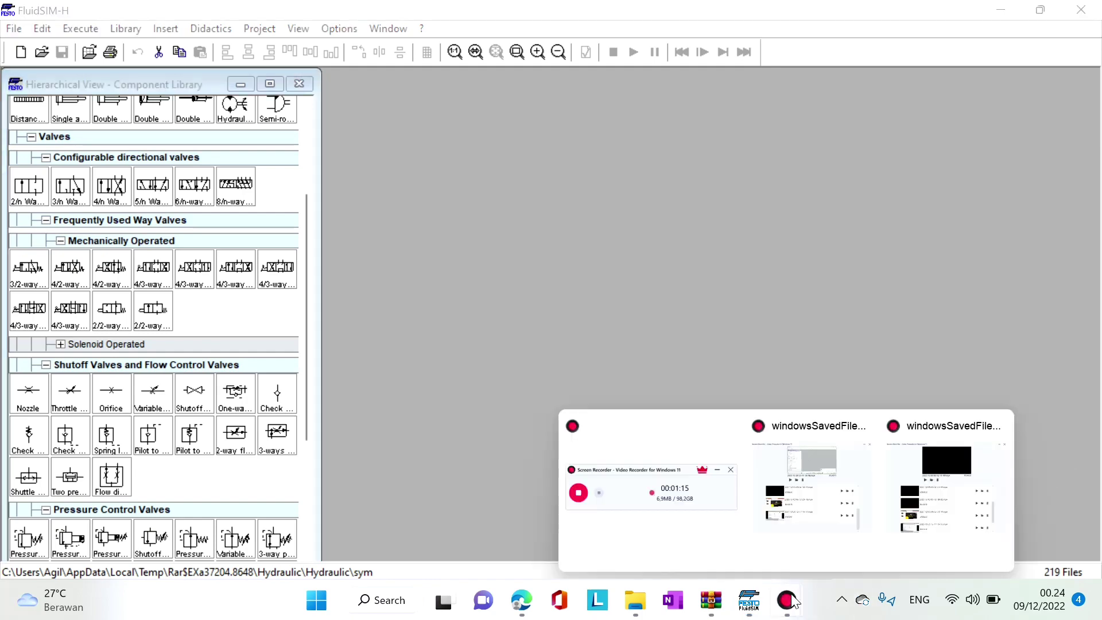